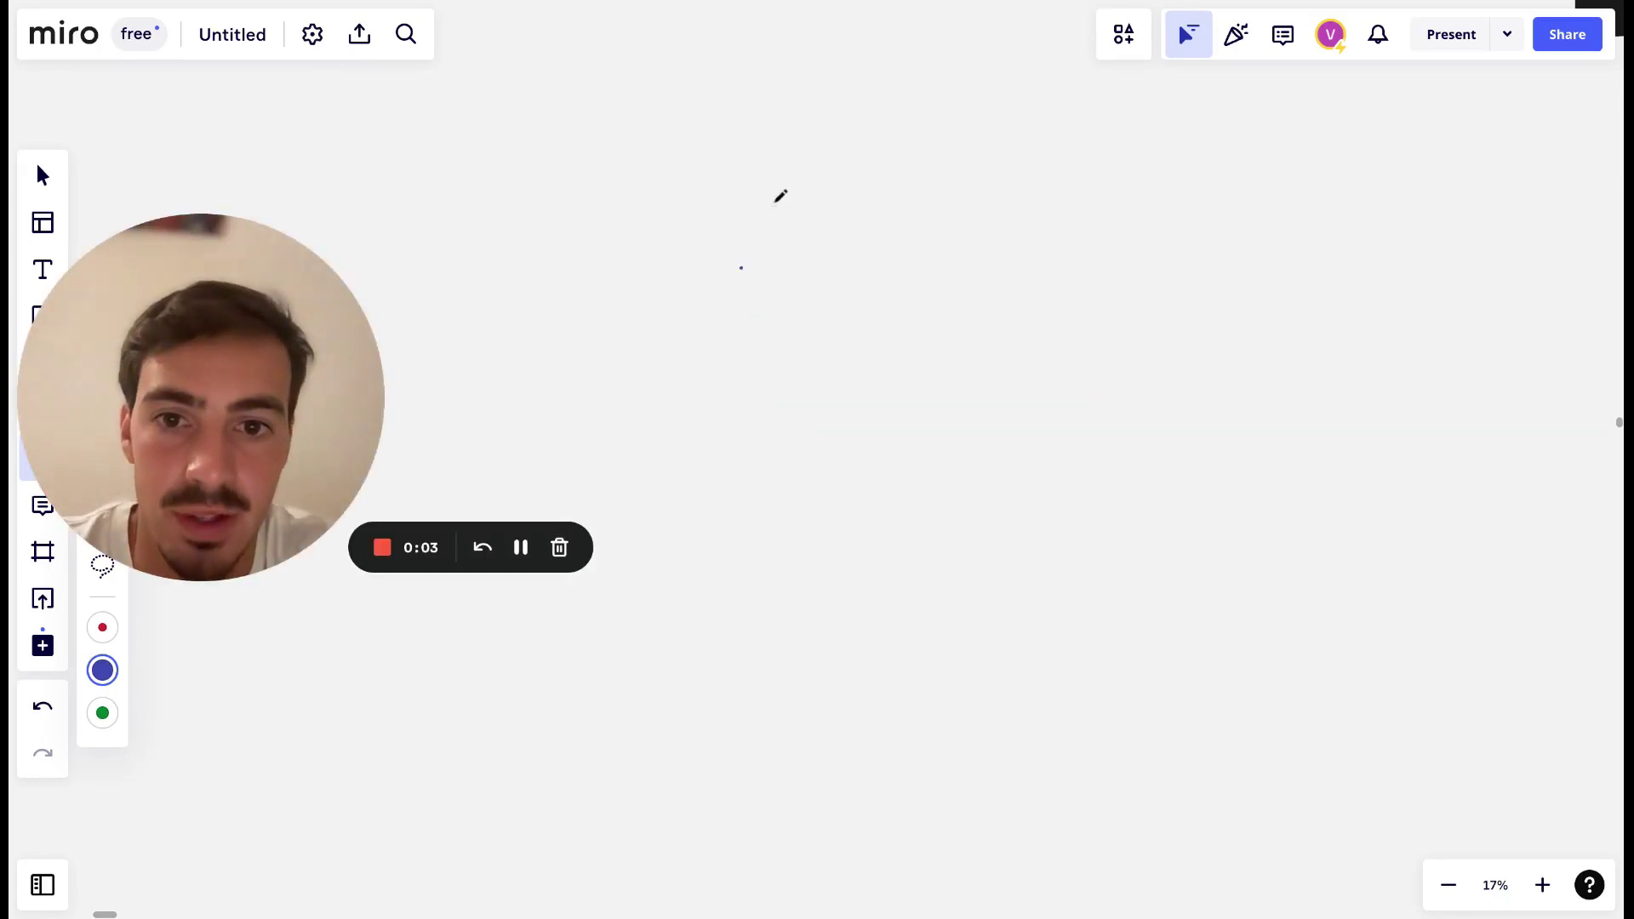
Step: Sketch a website rectangle labelled S with three small boxes inside it
{"action": "mouse_move", "coordinate": [739, 183]}
{"action": "left_mouse_down"}
{"action": "mouse_move", "coordinate": [740, 489]}
{"action": "mouse_move", "coordinate": [1004, 425]}
{"action": "mouse_move", "coordinate": [856, 127]}
{"action": "mouse_move", "coordinate": [735, 157]}
{"action": "left_mouse_up"}
{"action": "scroll", "coordinate": [793, 85], "scroll_direction": "up", "scroll_amount": 5}
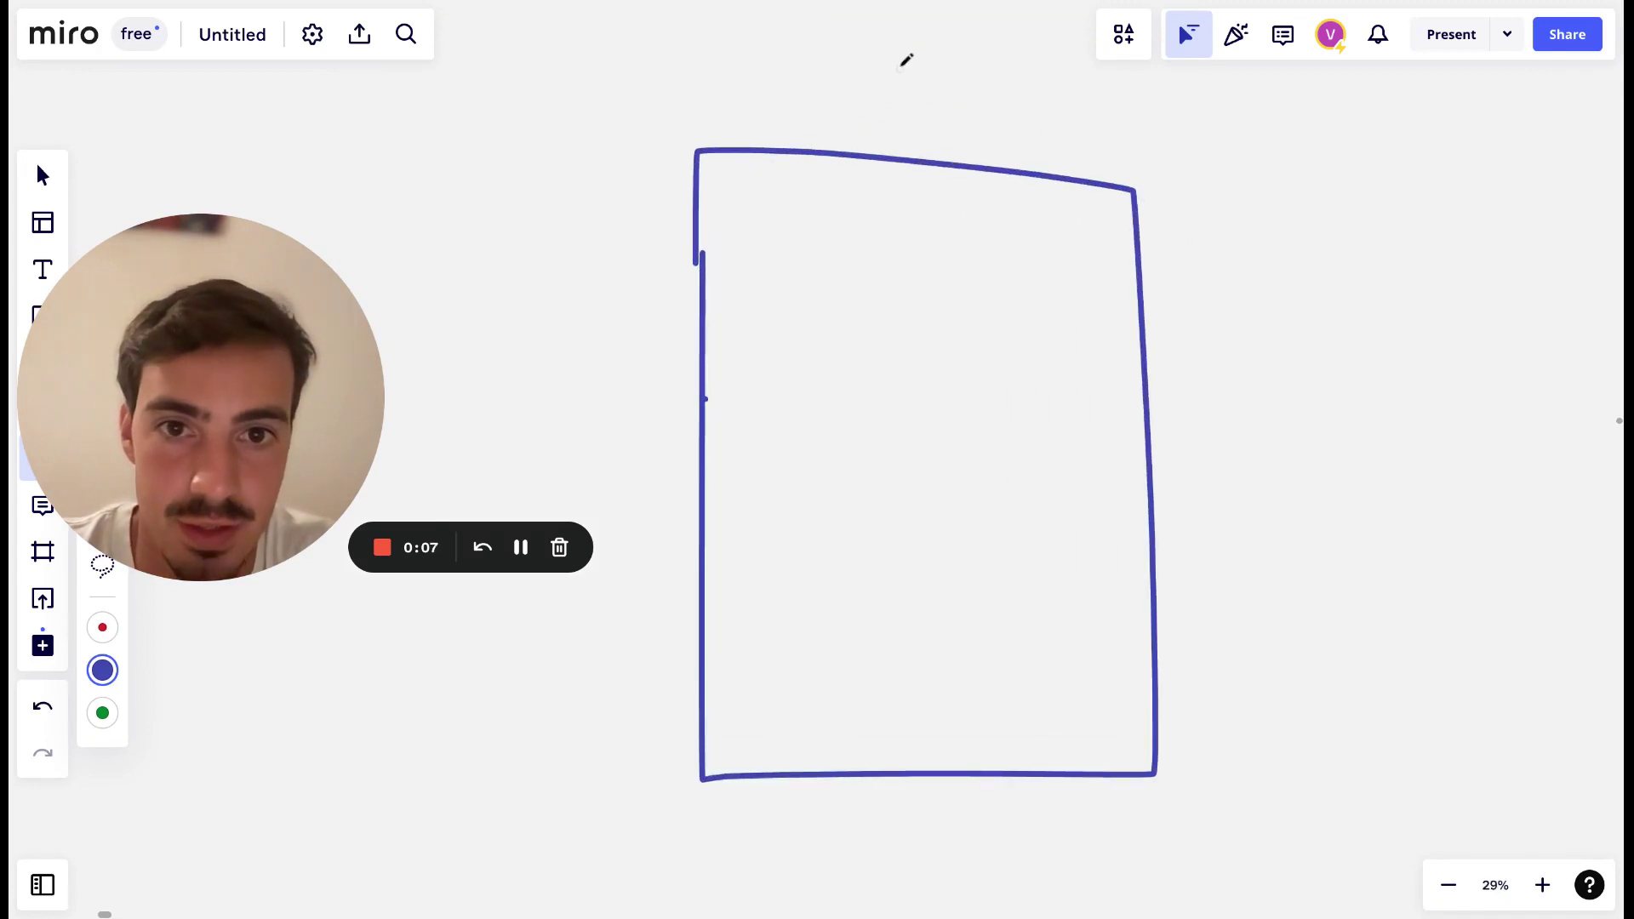
{"action": "left_click_drag", "start_coordinate": [902, 67], "coordinate": [890, 100]}
{"action": "mouse_move", "coordinate": [733, 241]}
{"action": "left_mouse_down"}
{"action": "mouse_move", "coordinate": [732, 272]}
{"action": "mouse_move", "coordinate": [837, 227]}
{"action": "mouse_move", "coordinate": [751, 232]}
{"action": "left_mouse_up"}
{"action": "mouse_move", "coordinate": [896, 225]}
{"action": "left_mouse_down"}
{"action": "mouse_move", "coordinate": [977, 316]}
{"action": "mouse_move", "coordinate": [896, 217]}
{"action": "left_mouse_up"}
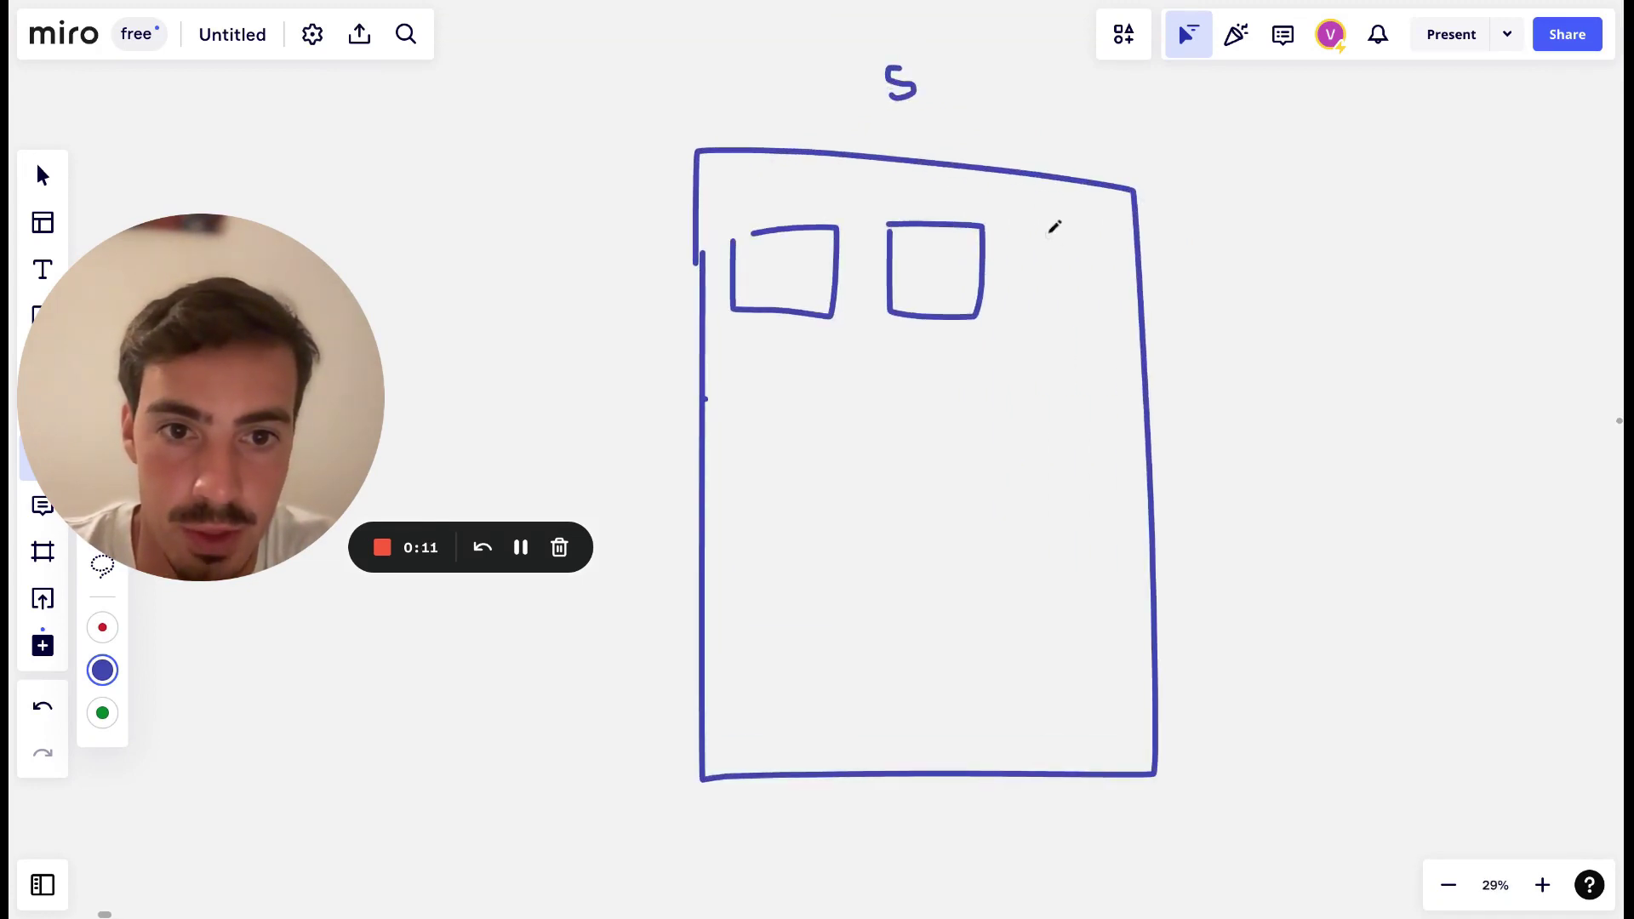
{"action": "mouse_move", "coordinate": [1049, 232]}
{"action": "left_mouse_down"}
{"action": "mouse_move", "coordinate": [1130, 242]}
{"action": "mouse_move", "coordinate": [1070, 213]}
{"action": "left_mouse_up"}
Step: Draw an arrow to a tall article page with a heading, blocks and two text lines
{"action": "left_click_drag", "start_coordinate": [1100, 277], "coordinate": [1288, 187]}
{"action": "scroll", "coordinate": [1110, 267], "scroll_direction": "right", "scroll_amount": 2}
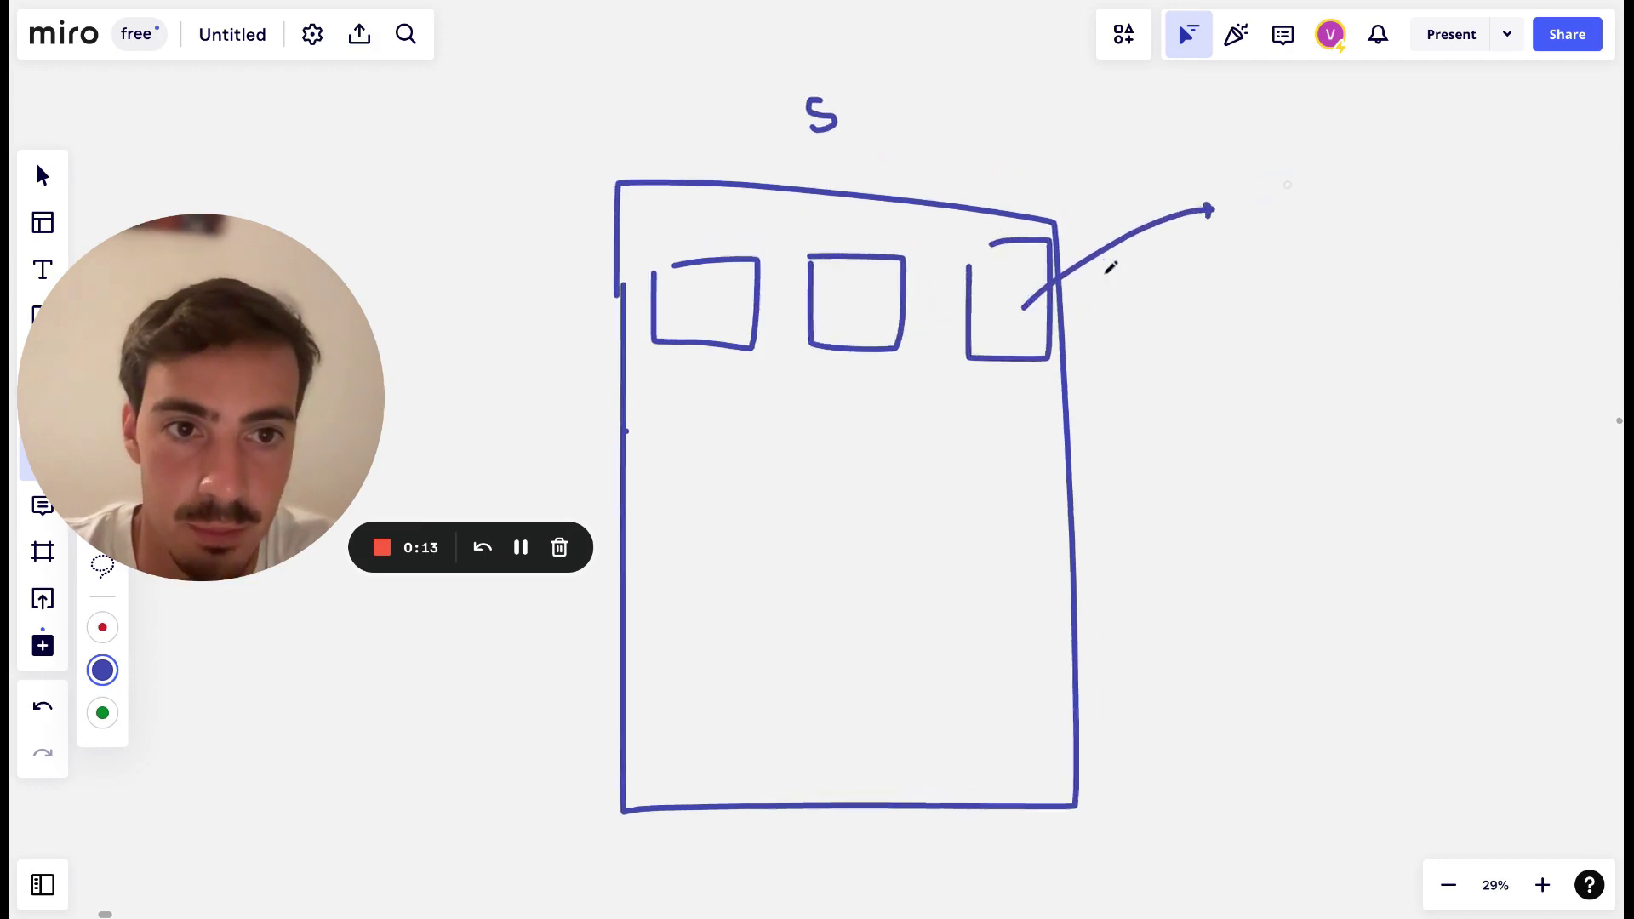
{"action": "mouse_move", "coordinate": [1183, 189]}
{"action": "left_mouse_down"}
{"action": "mouse_move", "coordinate": [1374, 634]}
{"action": "mouse_move", "coordinate": [1415, 190]}
{"action": "mouse_move", "coordinate": [1171, 160]}
{"action": "mouse_move", "coordinate": [1310, 186]}
{"action": "left_mouse_up"}
{"action": "mouse_move", "coordinate": [1204, 221]}
{"action": "left_mouse_down"}
{"action": "mouse_move", "coordinate": [1289, 252]}
{"action": "mouse_move", "coordinate": [1205, 223]}
{"action": "left_mouse_up"}
{"action": "mouse_move", "coordinate": [1202, 278]}
{"action": "left_mouse_down"}
{"action": "mouse_move", "coordinate": [1315, 278]}
{"action": "mouse_move", "coordinate": [1229, 291]}
{"action": "left_mouse_up"}
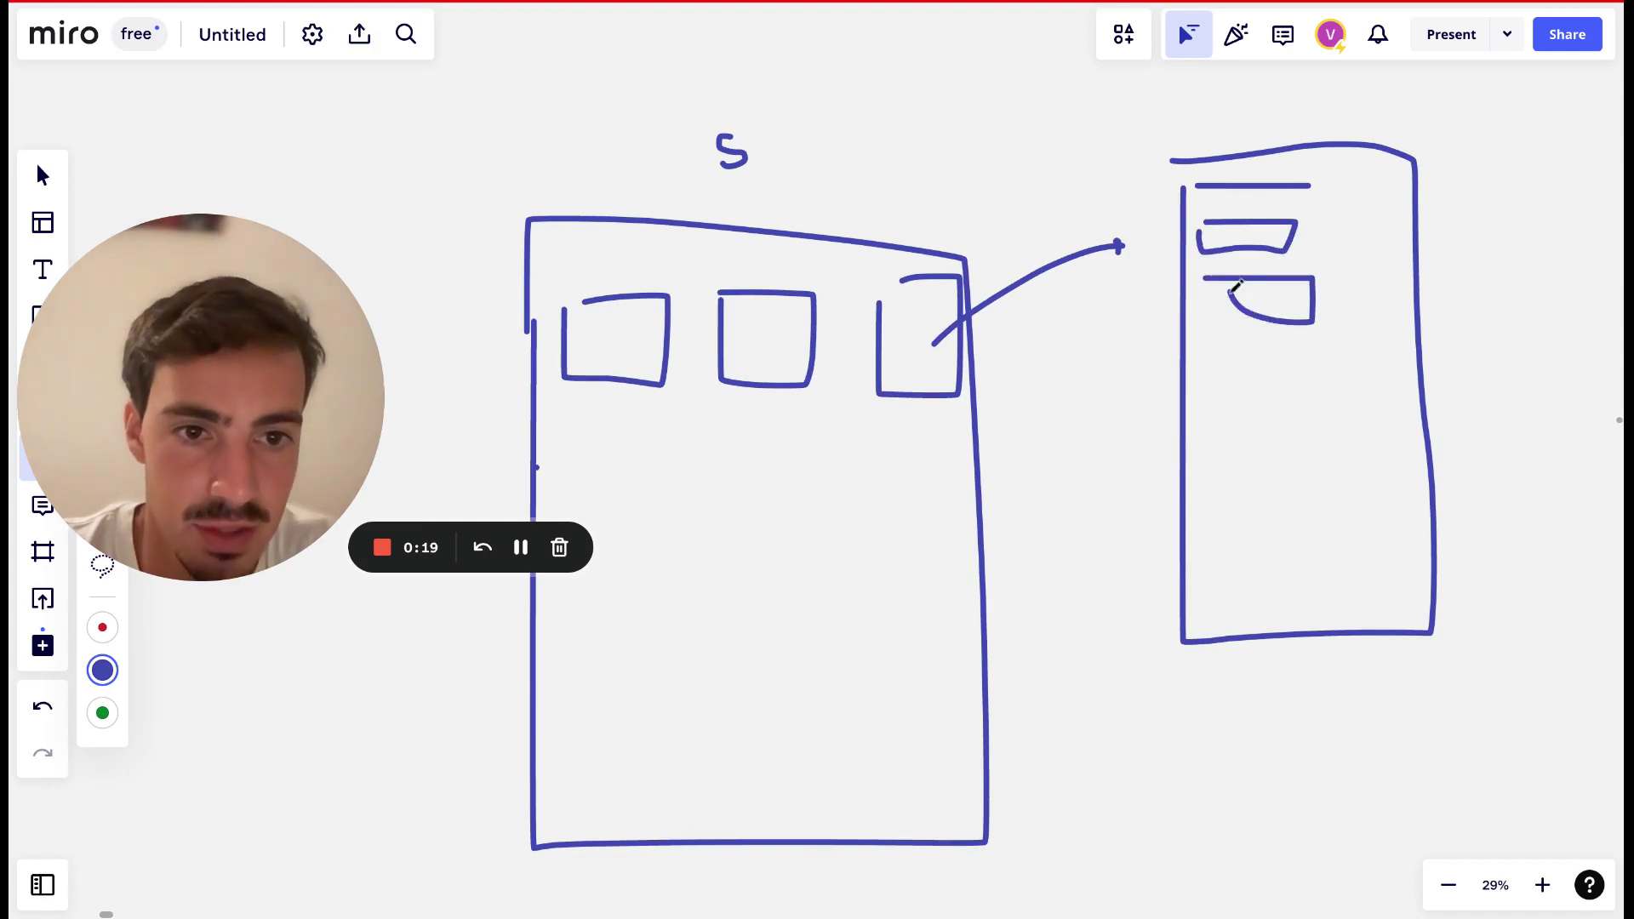
{"action": "mouse_move", "coordinate": [1229, 349]}
{"action": "left_mouse_down"}
{"action": "mouse_move", "coordinate": [1293, 389]}
{"action": "mouse_move", "coordinate": [1262, 340]}
{"action": "left_mouse_up"}
{"action": "left_click_drag", "start_coordinate": [1231, 441], "coordinate": [1390, 441]}
{"action": "left_click_drag", "start_coordinate": [1243, 478], "coordinate": [1366, 477]}
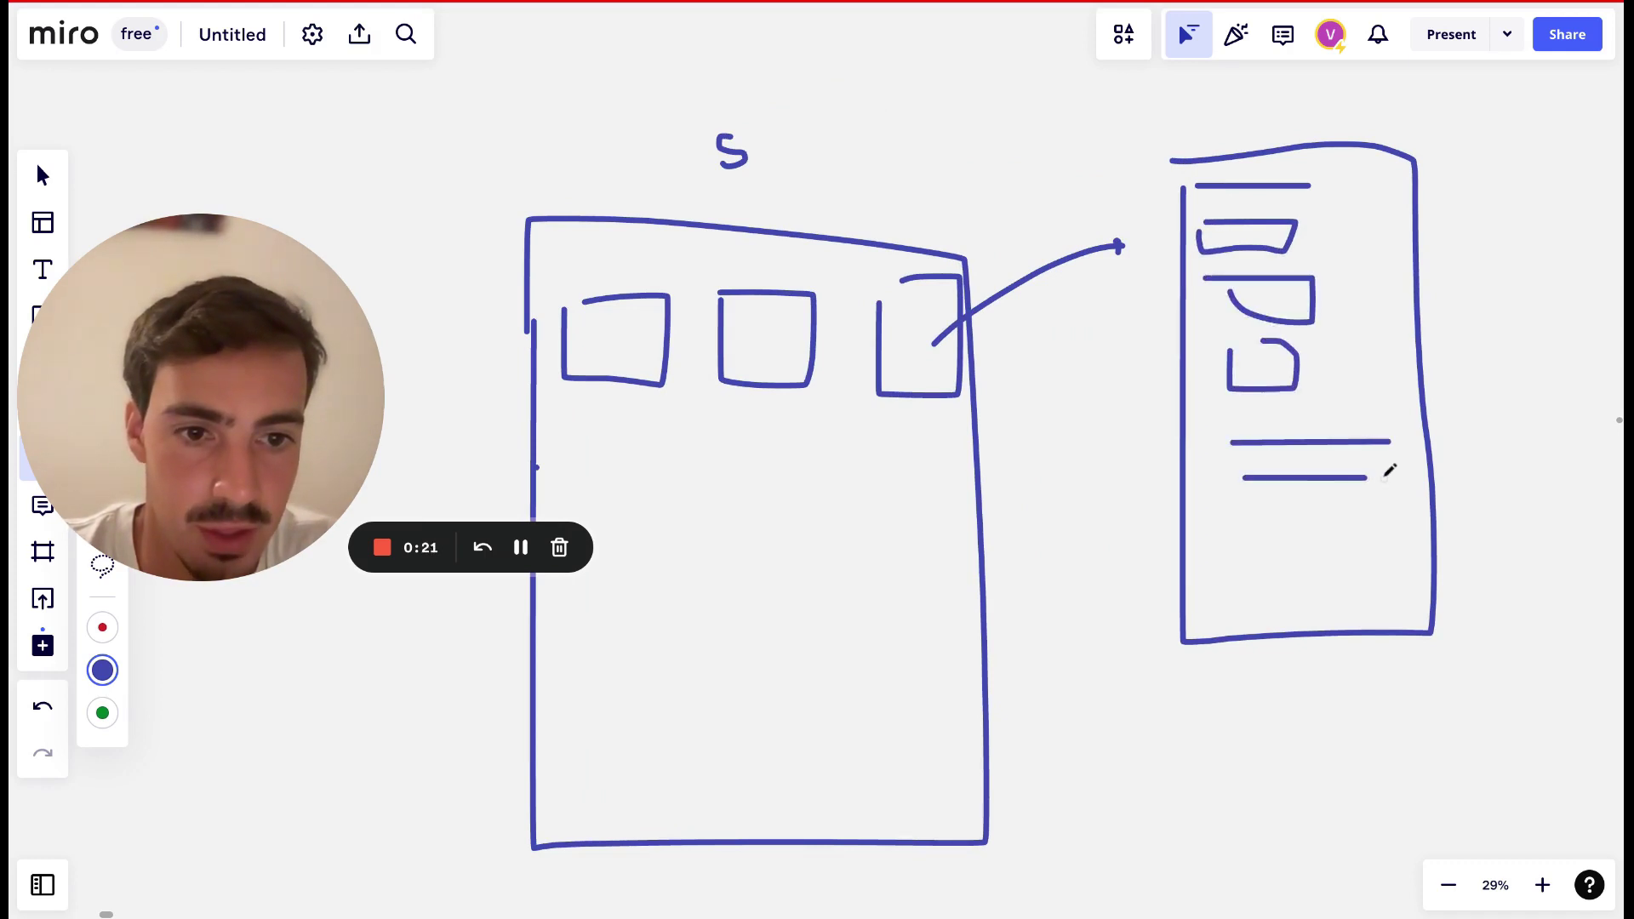
{"action": "mouse_move", "coordinate": [1210, 599]}
{"action": "left_mouse_down"}
{"action": "mouse_move", "coordinate": [1293, 615]}
{"action": "mouse_move", "coordinate": [1190, 600]}
{"action": "left_mouse_up"}
Step: Add a link box arrowed to another page, and connect the right box to the middle box
{"action": "scroll", "coordinate": [1219, 590], "scroll_direction": "right", "scroll_amount": 1}
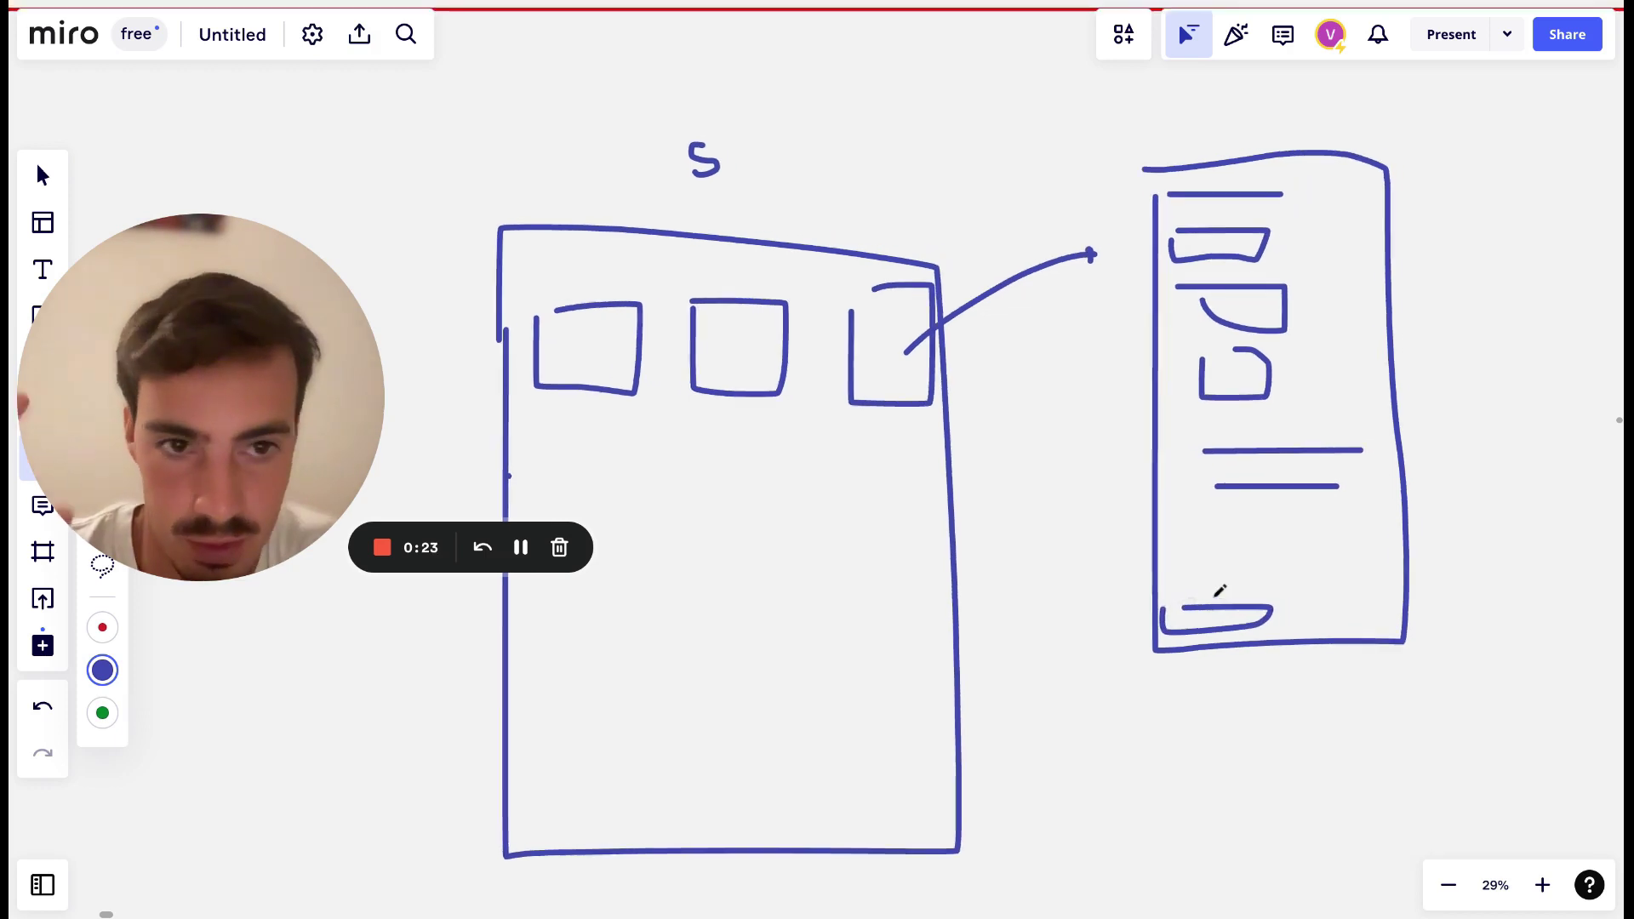
{"action": "scroll", "coordinate": [1219, 590], "scroll_direction": "down", "scroll_amount": 2}
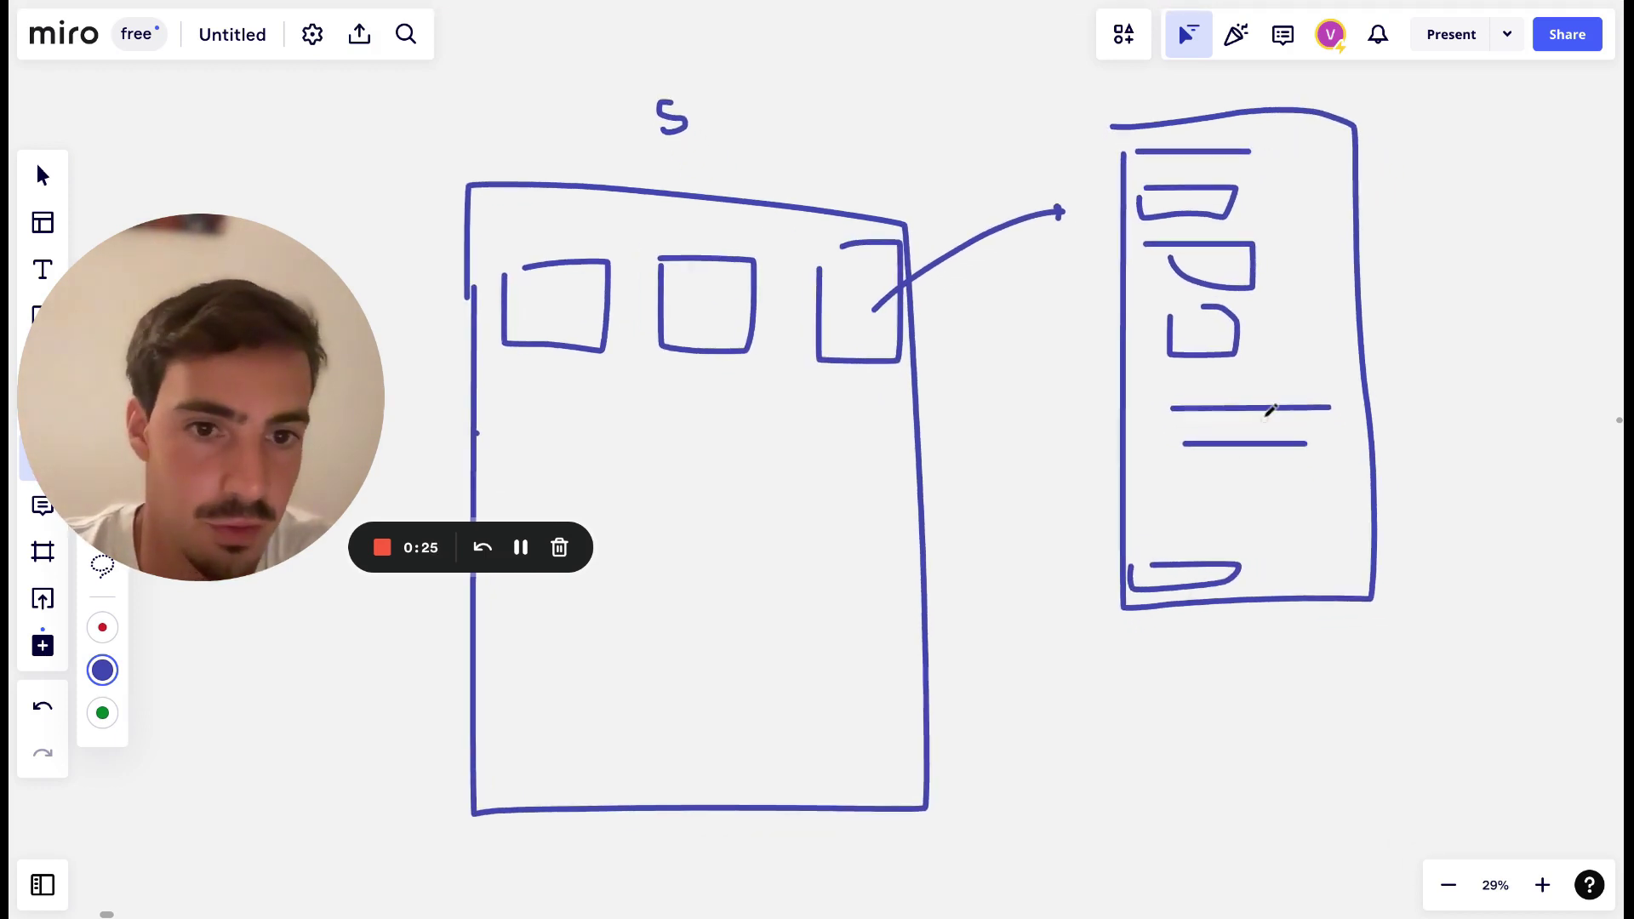
{"action": "scroll", "coordinate": [1270, 411], "scroll_direction": "left", "scroll_amount": 2}
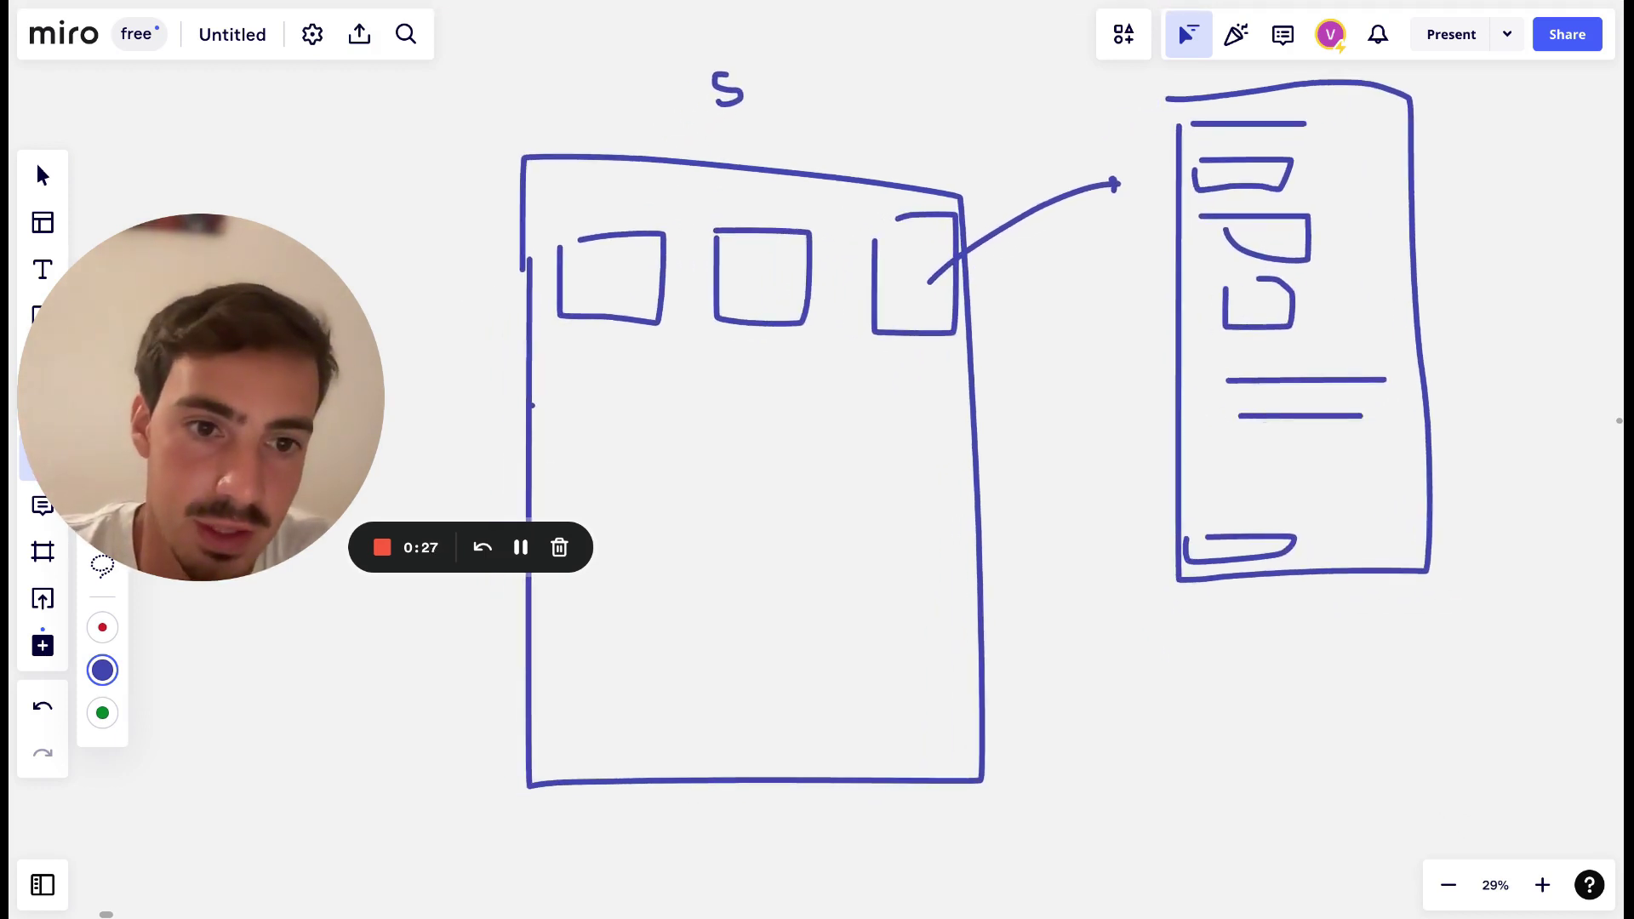
{"action": "left_click_drag", "start_coordinate": [1249, 441], "coordinate": [1312, 441]}
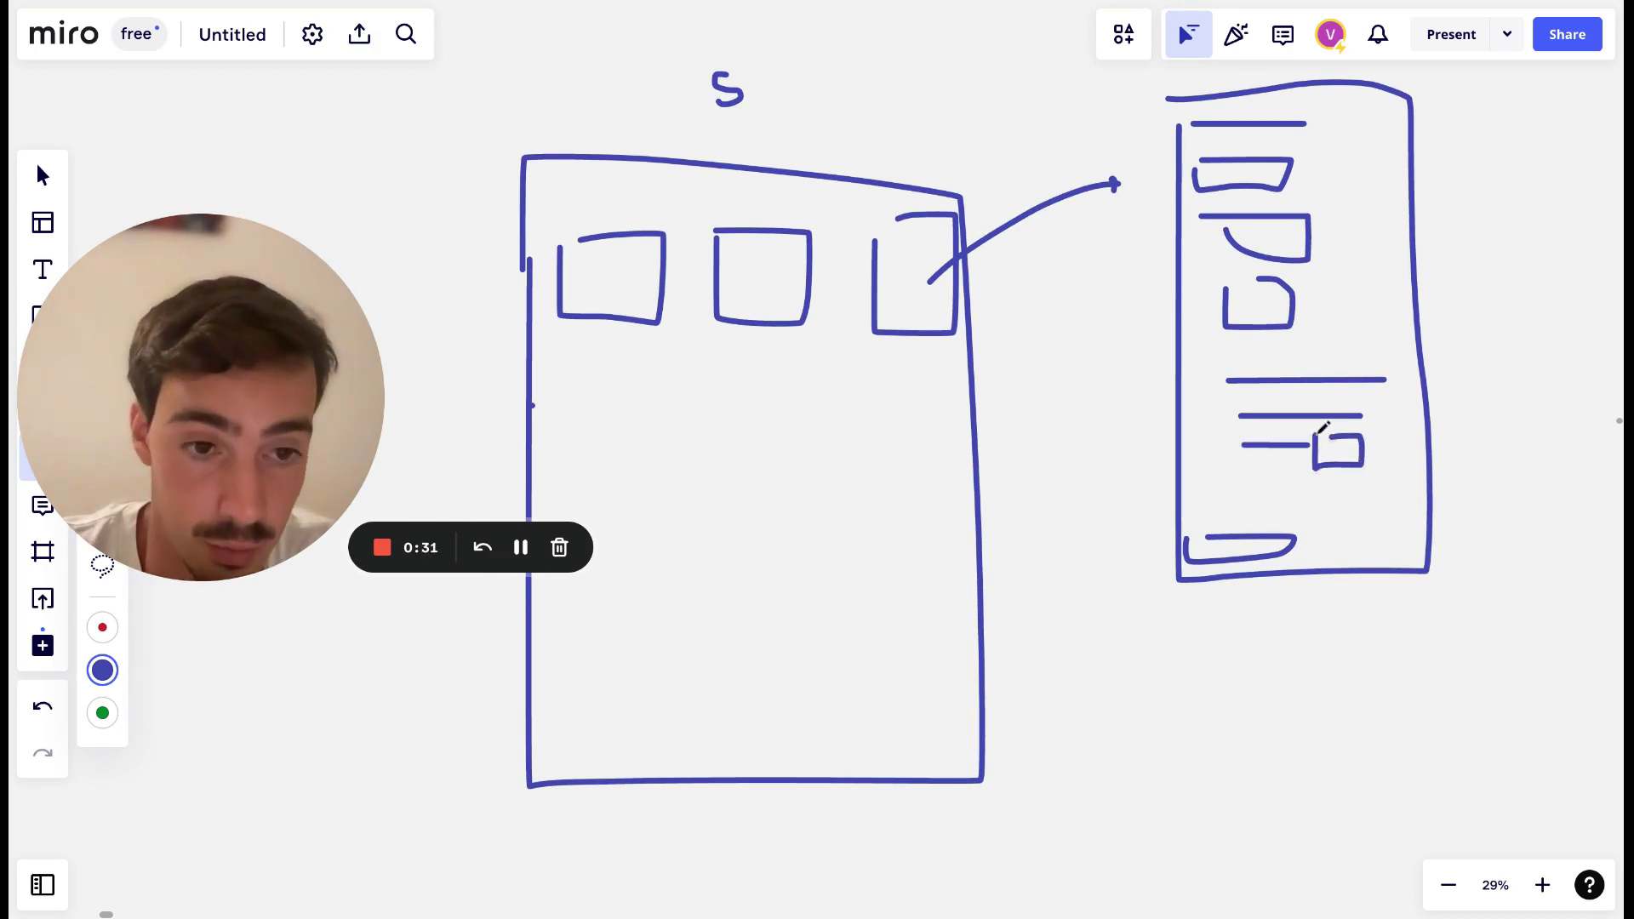
{"action": "left_click_drag", "start_coordinate": [1321, 457], "coordinate": [1486, 398]}
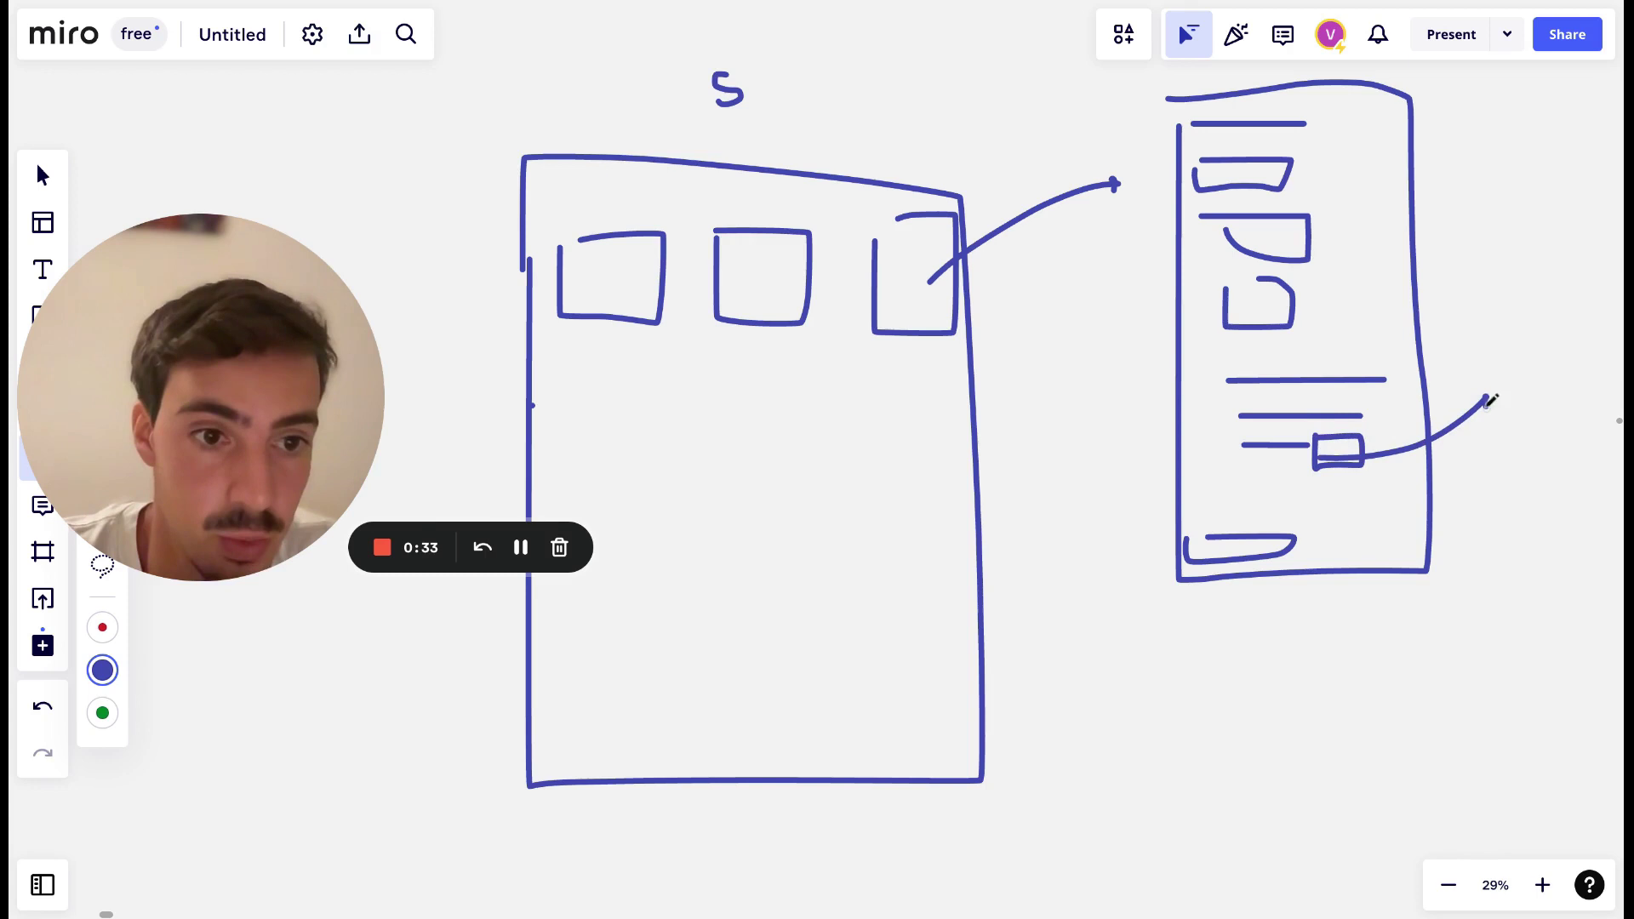
{"action": "mouse_move", "coordinate": [1513, 146]}
{"action": "left_mouse_down"}
{"action": "mouse_move", "coordinate": [1592, 501]}
{"action": "mouse_move", "coordinate": [1606, 121]}
{"action": "mouse_move", "coordinate": [1544, 117]}
{"action": "left_mouse_up"}
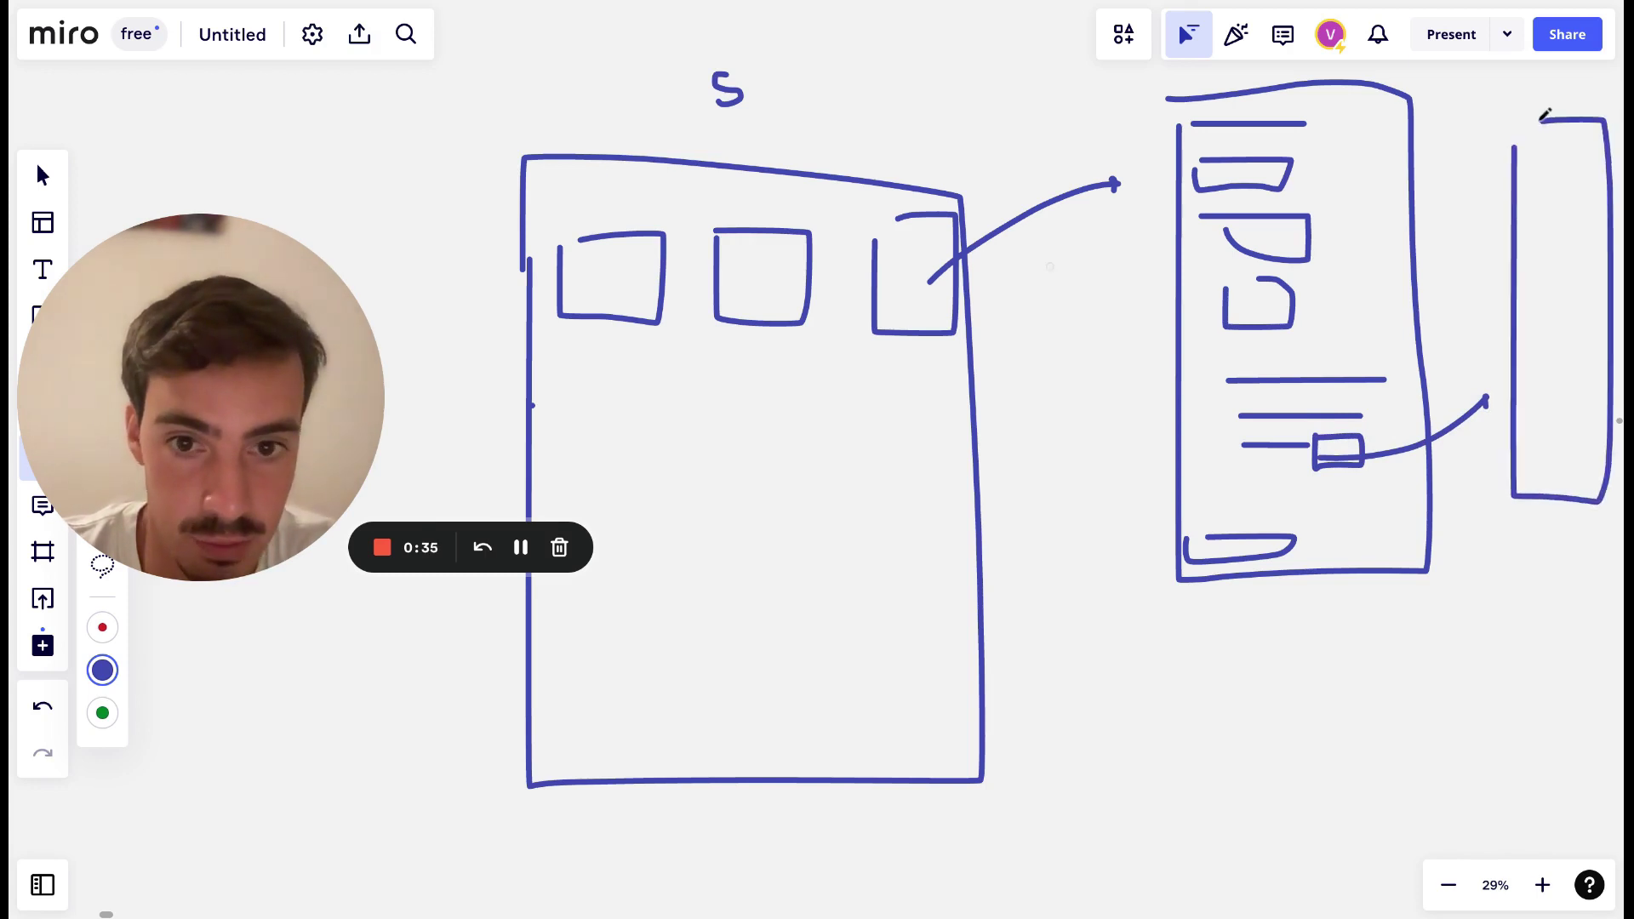
{"action": "mouse_move", "coordinate": [922, 318]}
{"action": "left_mouse_down"}
{"action": "mouse_move", "coordinate": [841, 359]}
{"action": "mouse_move", "coordinate": [781, 312]}
{"action": "mouse_move", "coordinate": [602, 321]}
{"action": "mouse_move", "coordinate": [596, 366]}
{"action": "mouse_move", "coordinate": [900, 316]}
{"action": "mouse_move", "coordinate": [912, 299]}
{"action": "left_mouse_up"}
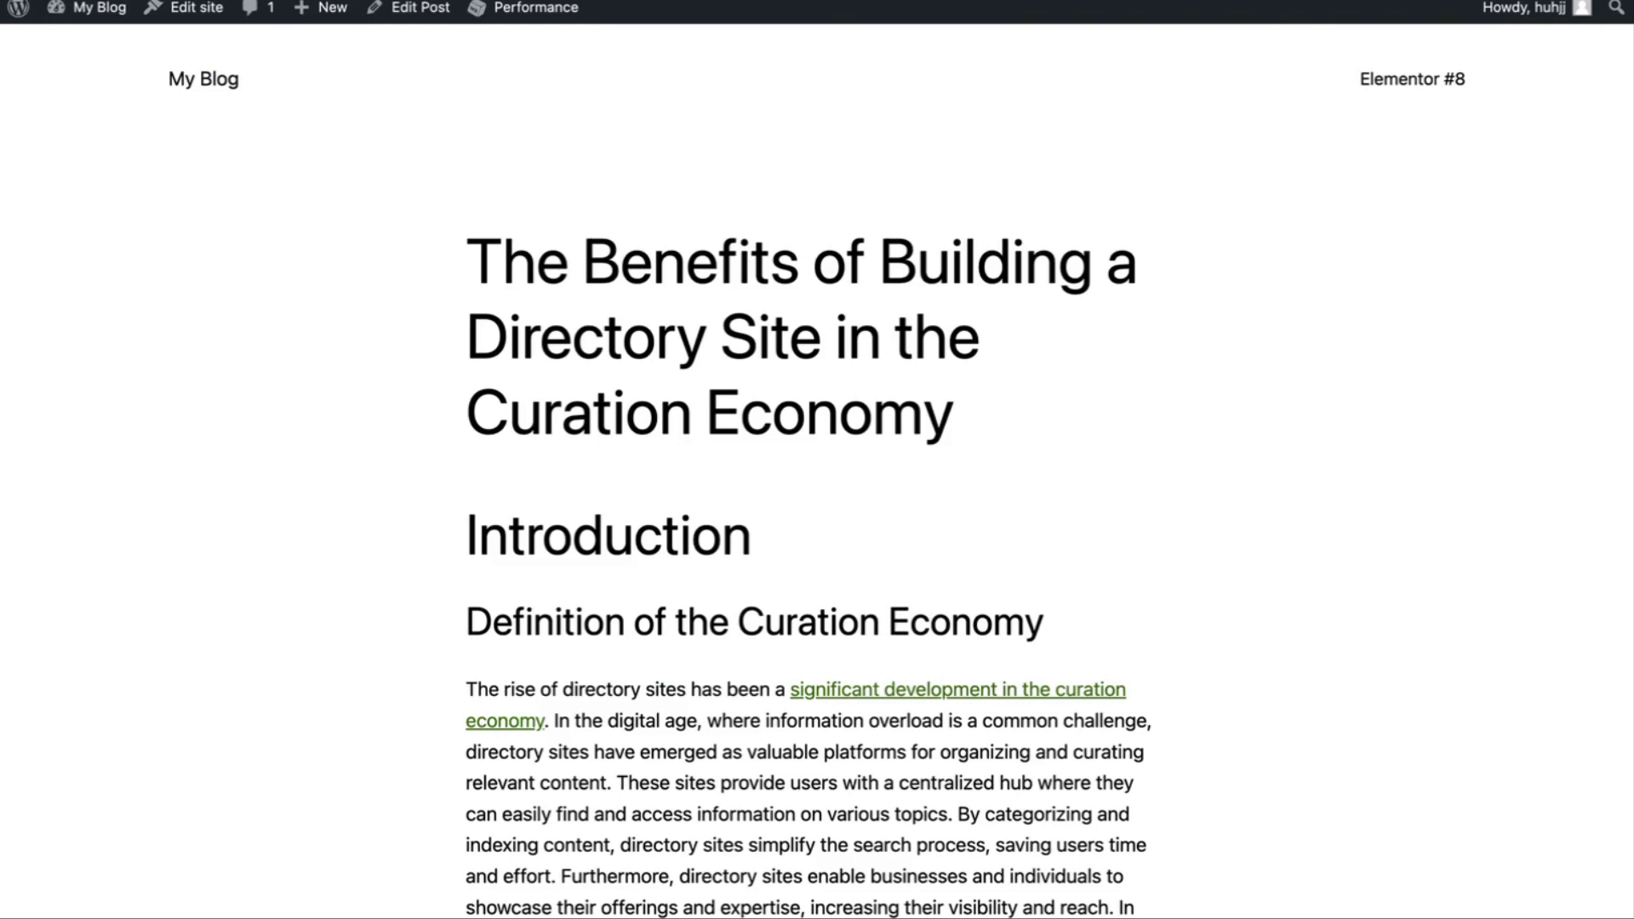
{"action": "scroll", "coordinate": [698, 371], "scroll_direction": "down", "scroll_amount": 3}
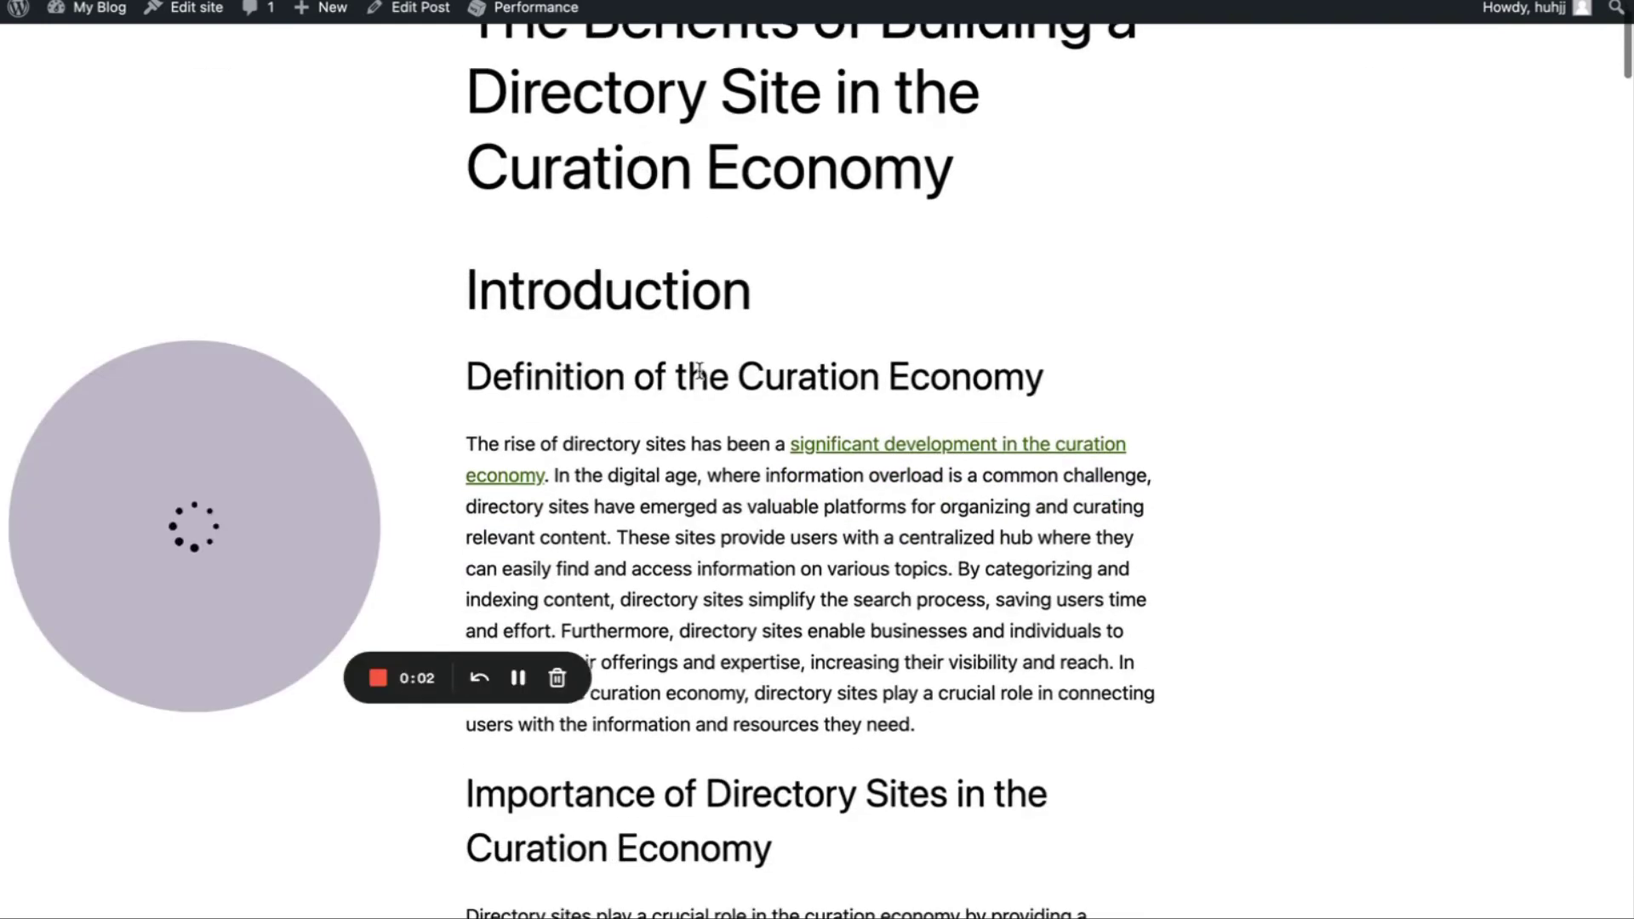
{"action": "left_click", "coordinate": [177, 672]}
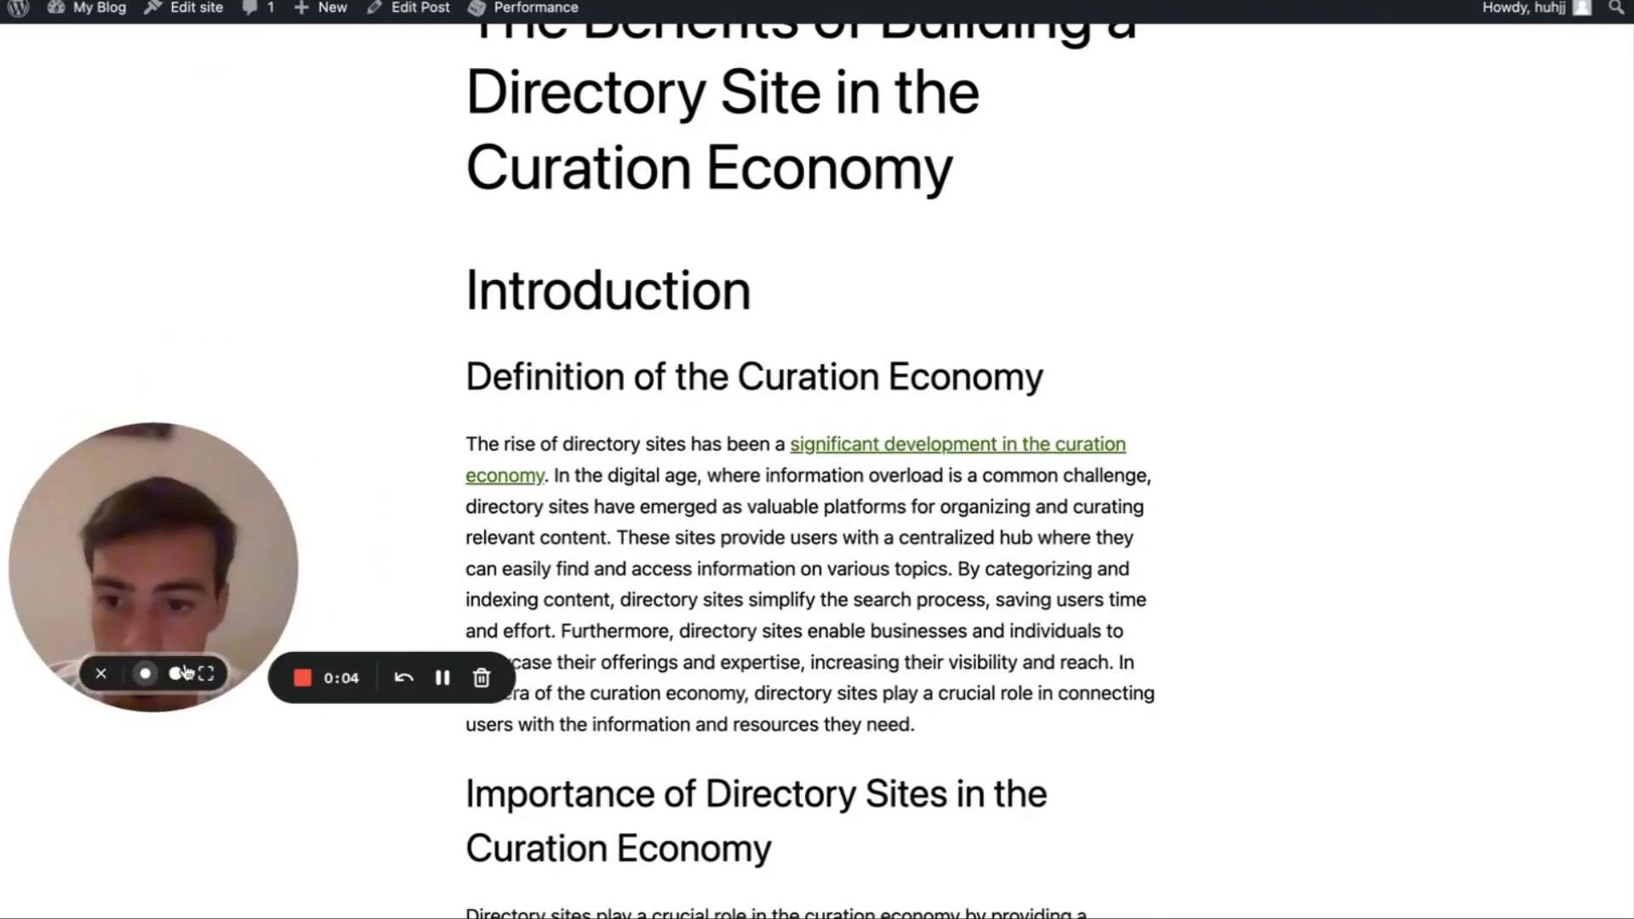
{"action": "scroll", "coordinate": [765, 426], "scroll_direction": "up", "scroll_amount": 3}
{"action": "scroll", "coordinate": [948, 321], "scroll_direction": "down", "scroll_amount": 1}
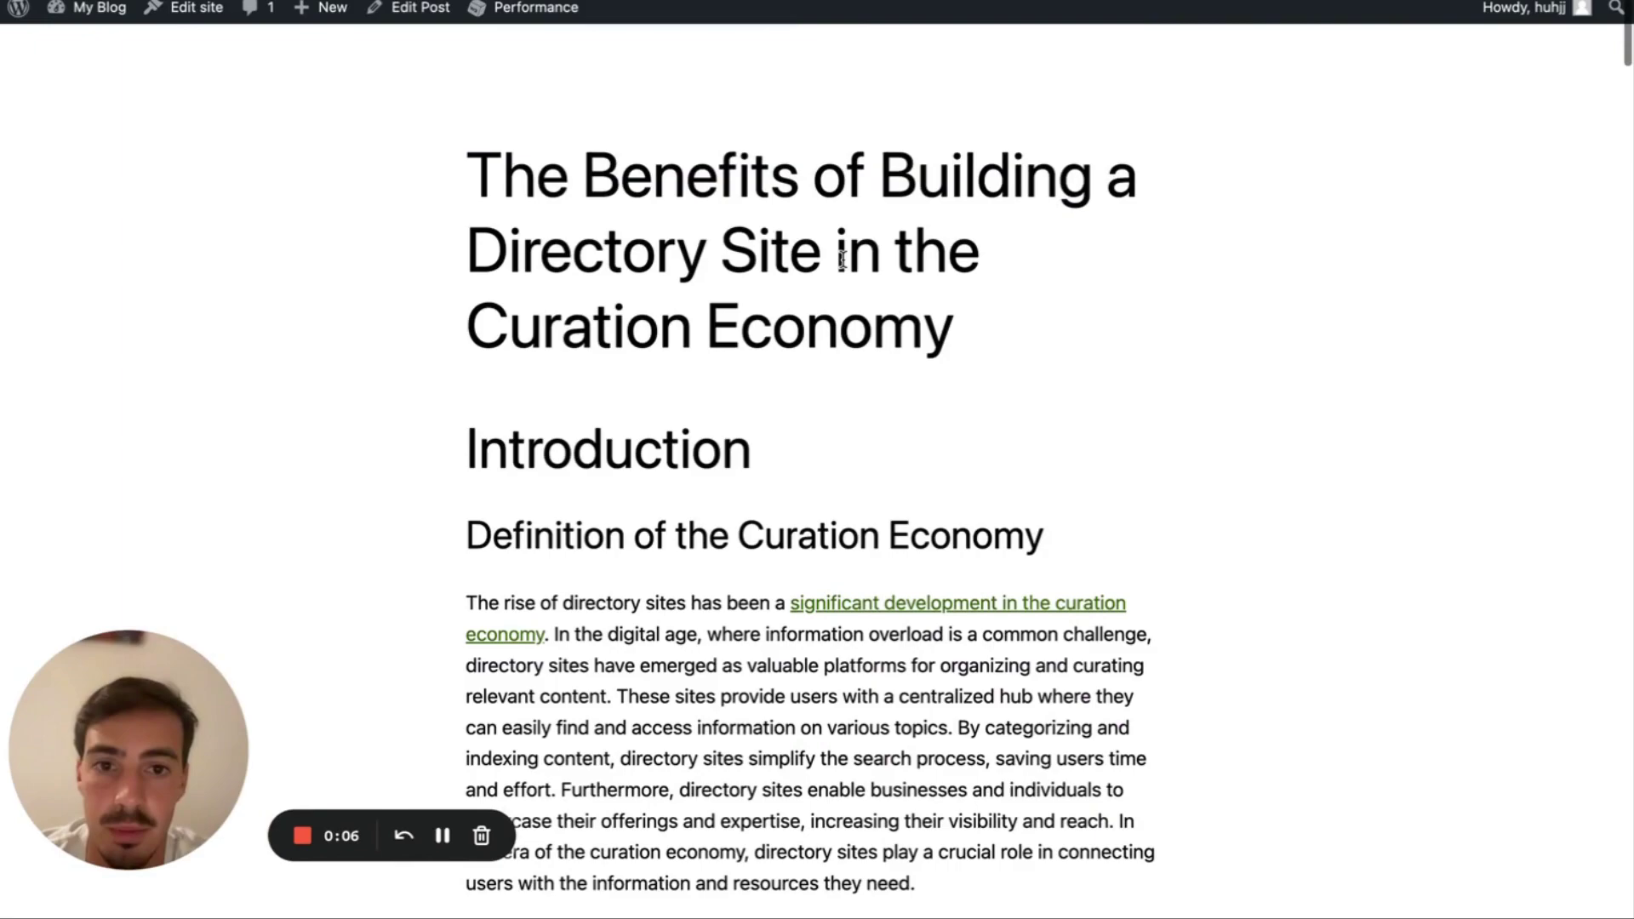
{"action": "scroll", "coordinate": [977, 249], "scroll_direction": "down", "scroll_amount": 3}
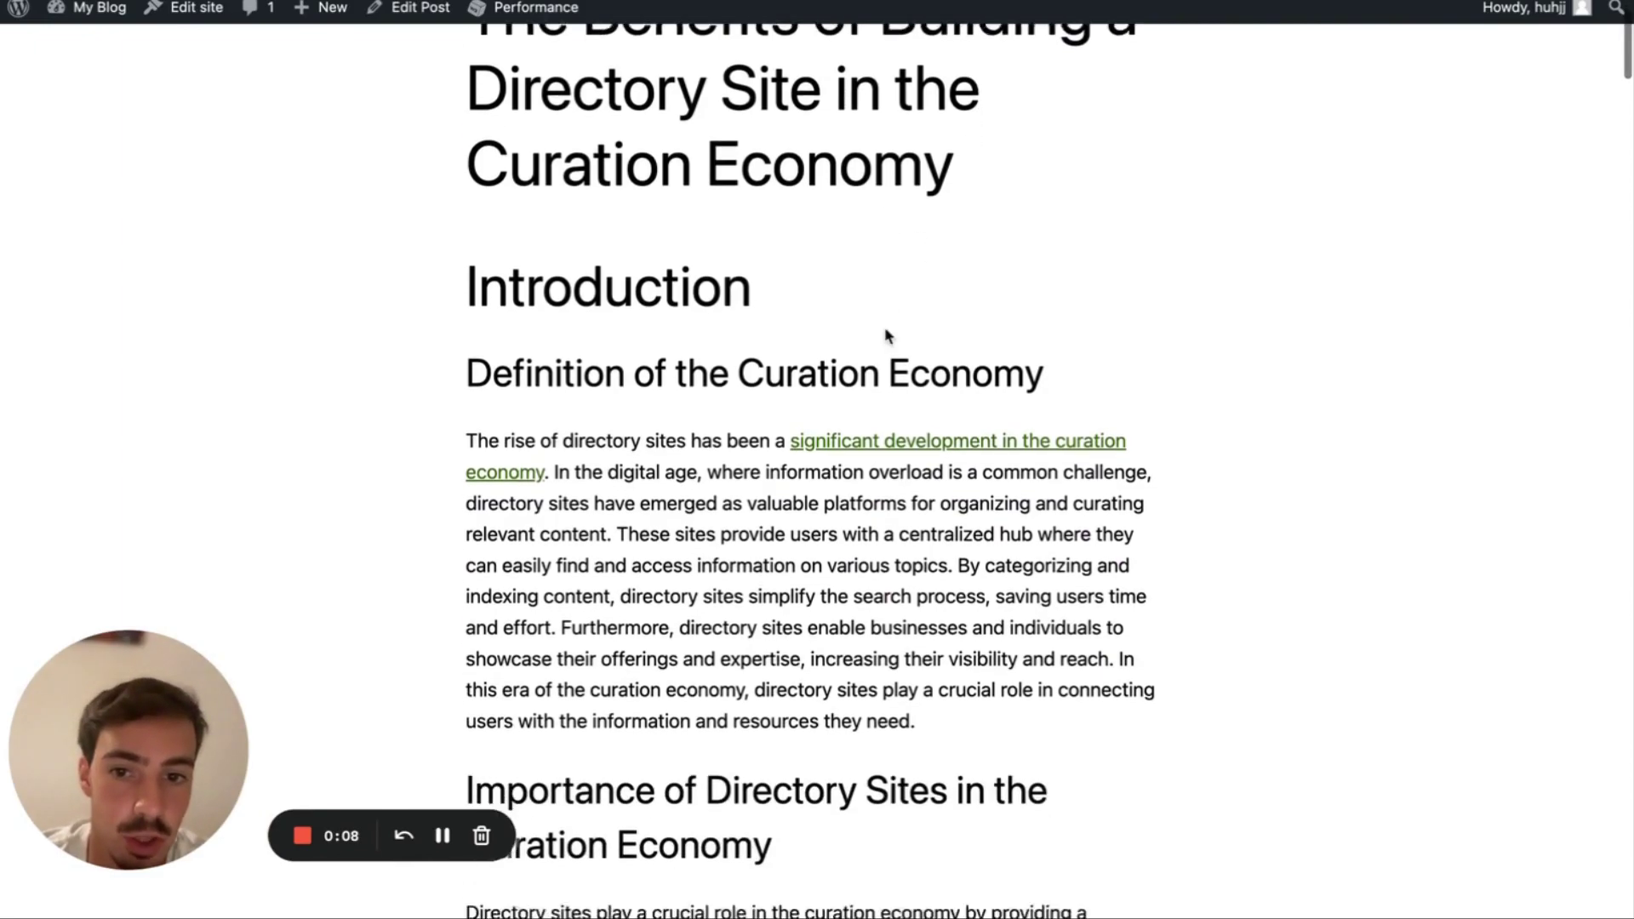
{"action": "scroll", "coordinate": [700, 317], "scroll_direction": "down", "scroll_amount": 20}
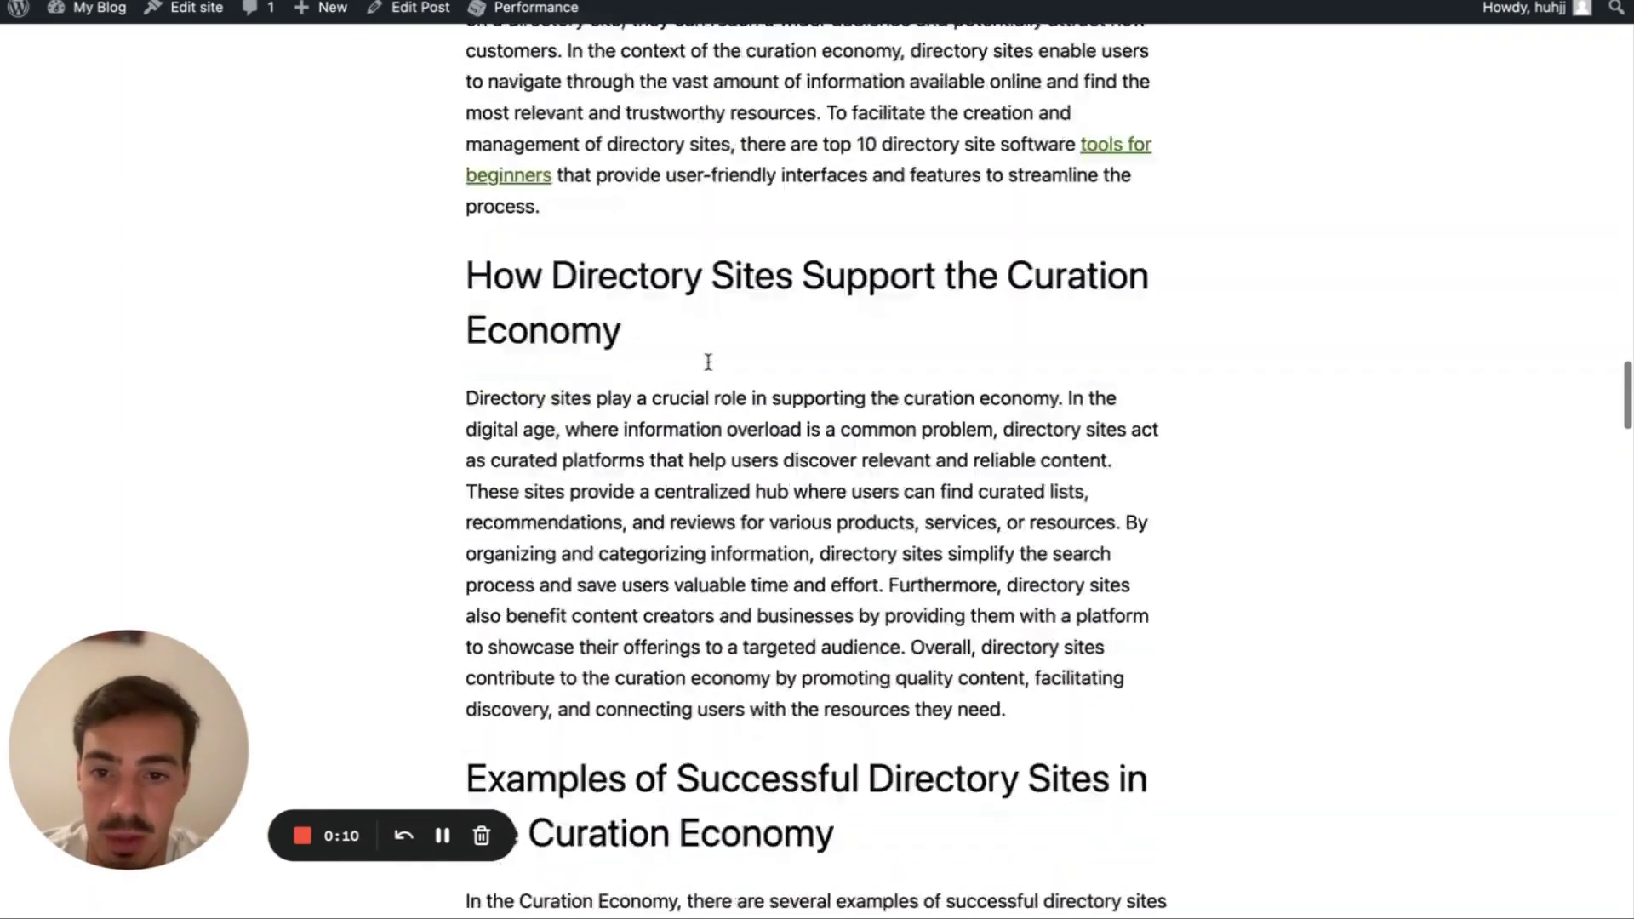
{"action": "scroll", "coordinate": [709, 373], "scroll_direction": "up", "scroll_amount": 20}
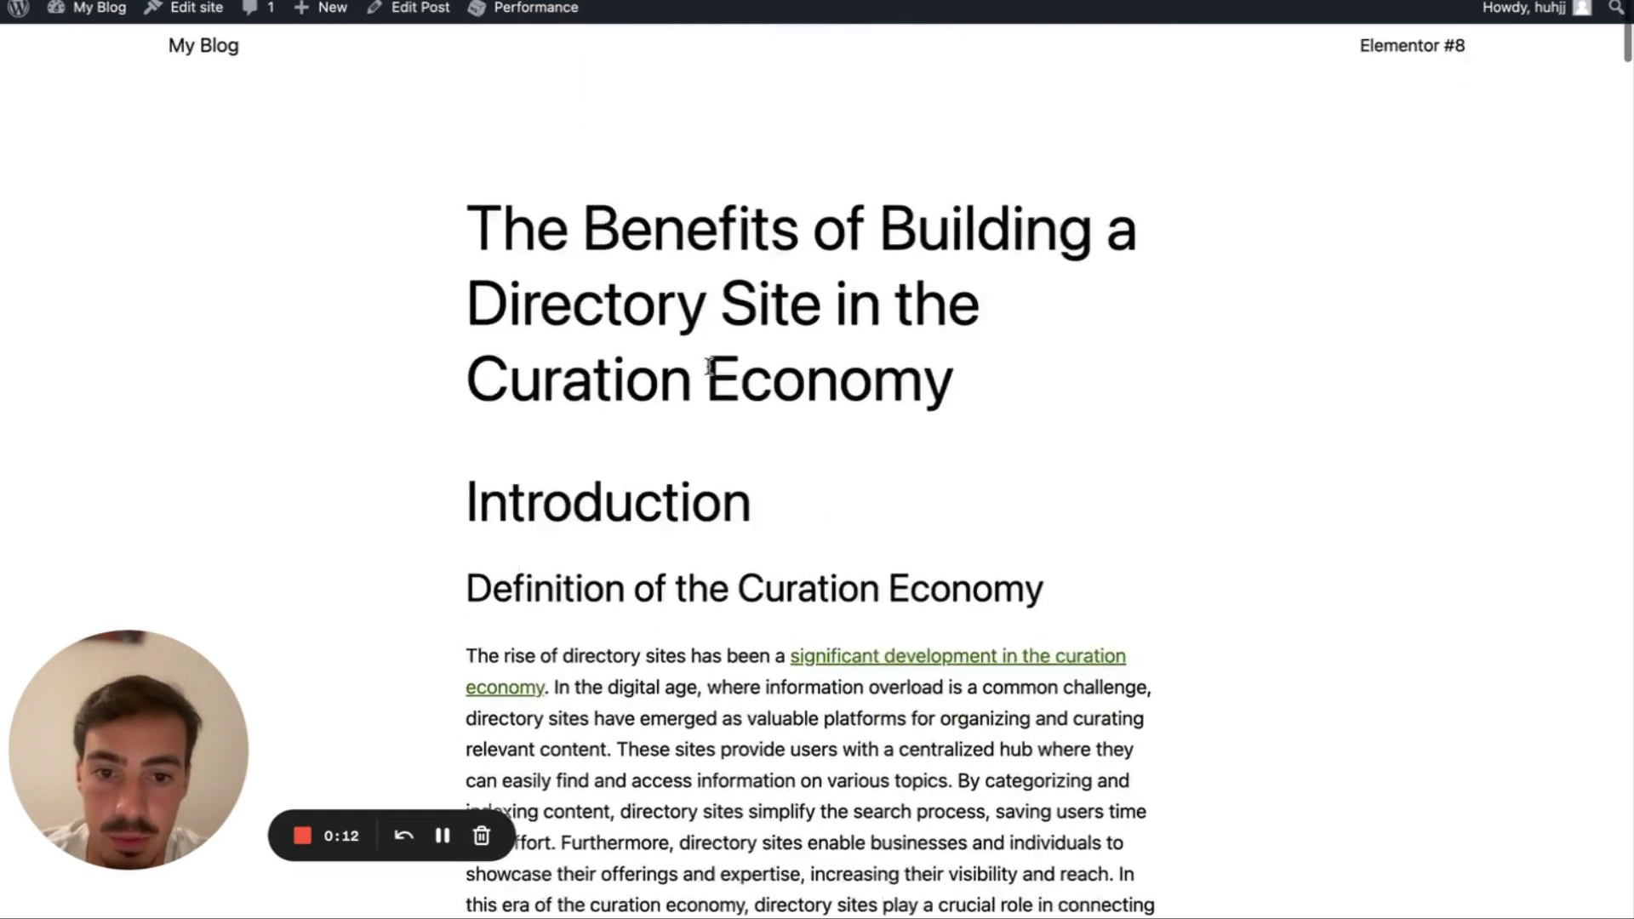
{"action": "scroll", "coordinate": [894, 438], "scroll_direction": "down", "scroll_amount": 3}
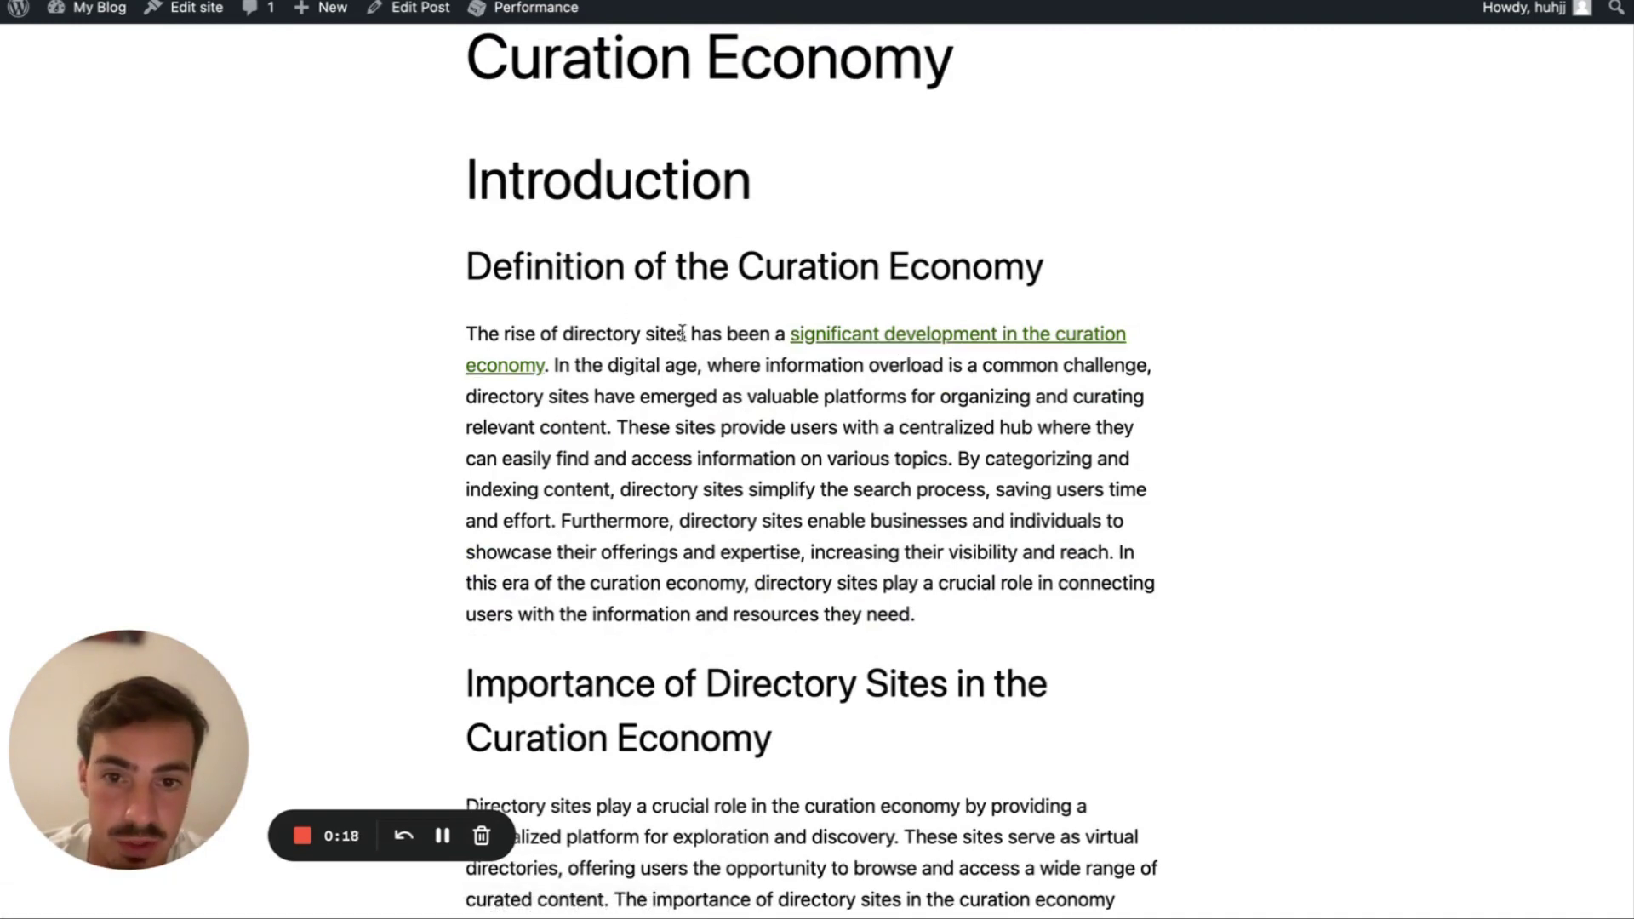
{"action": "left_click", "coordinate": [853, 343]}
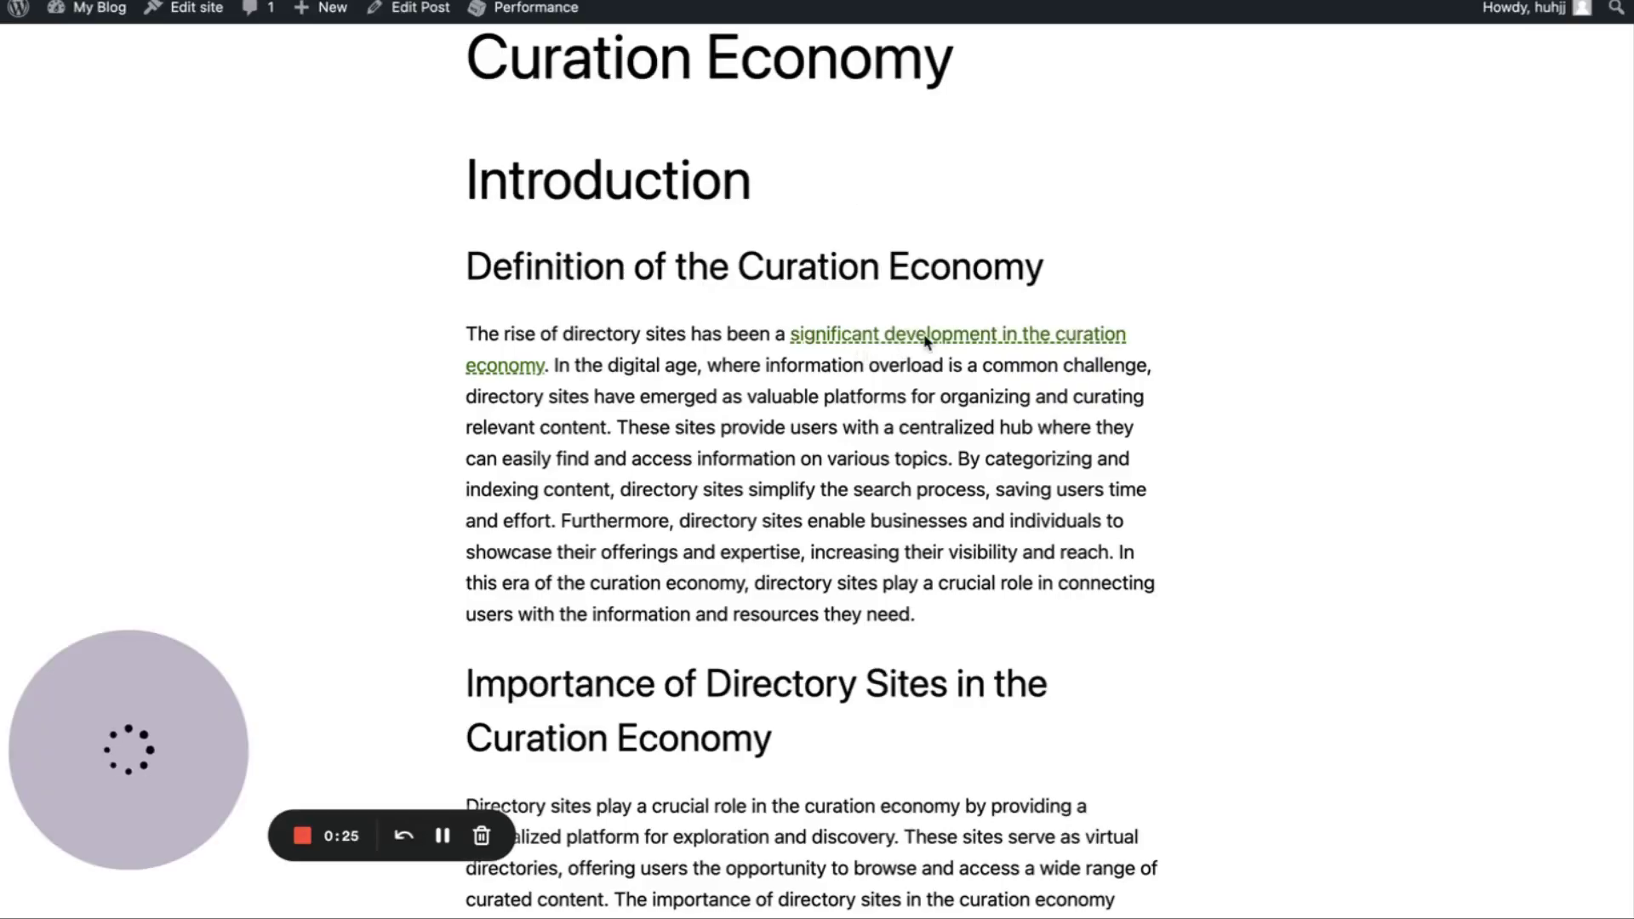
Step: Follow the curation economy link and highlight the title The Rise of Directory Sites
{"action": "left_click", "coordinate": [926, 340]}
{"action": "scroll", "coordinate": [840, 213], "scroll_direction": "down", "scroll_amount": 2}
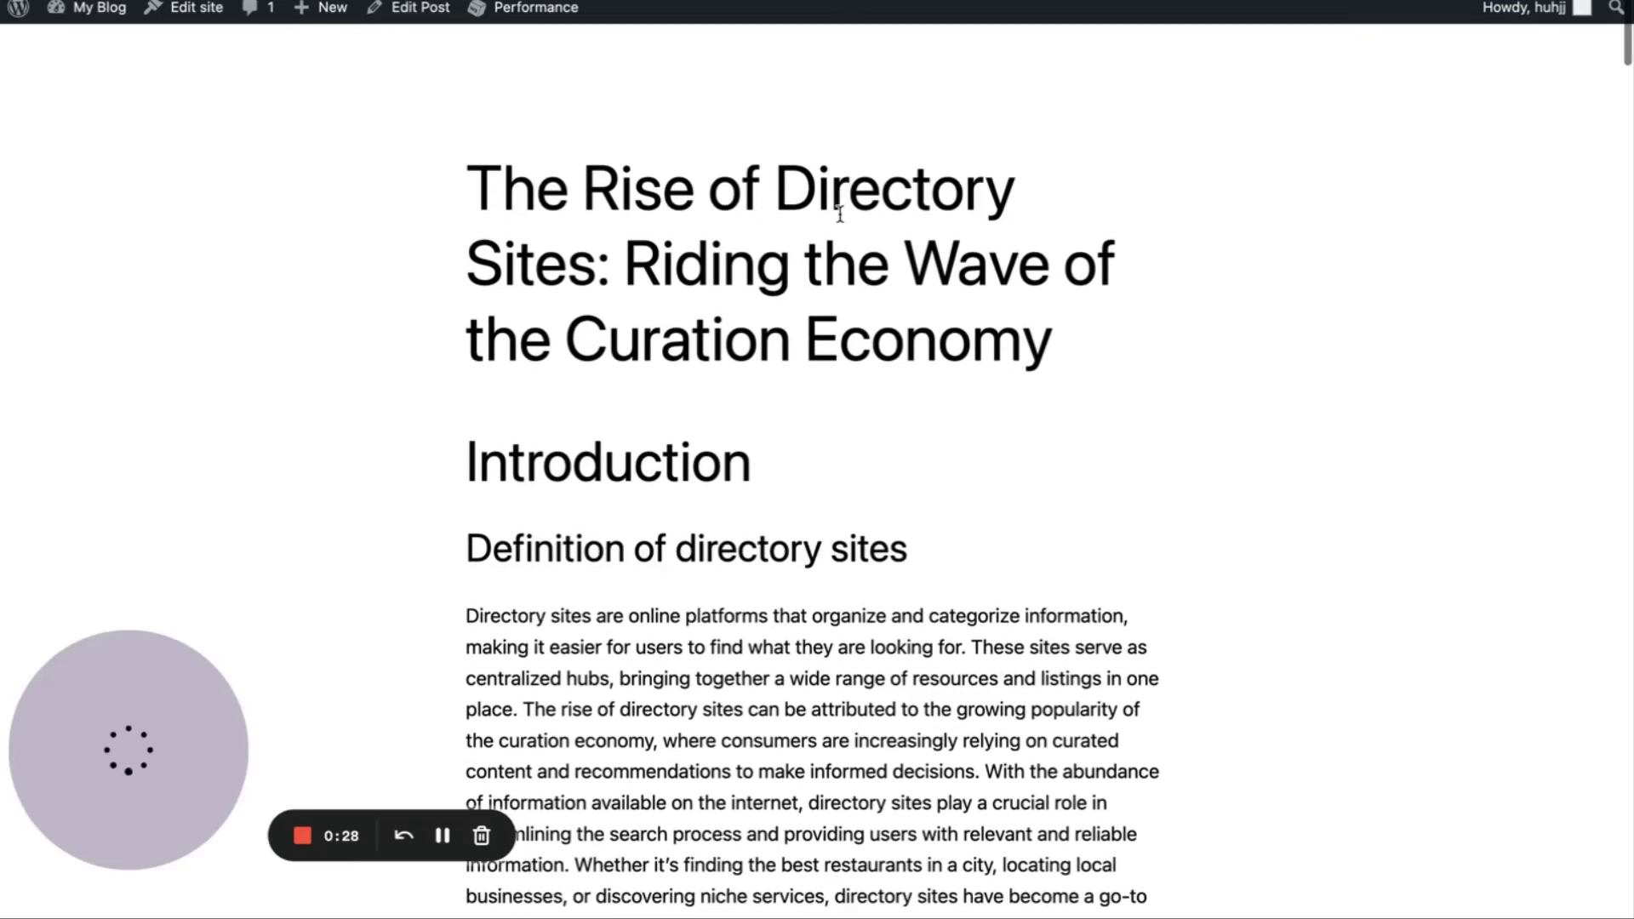
{"action": "left_click_drag", "start_coordinate": [467, 183], "coordinate": [640, 274]}
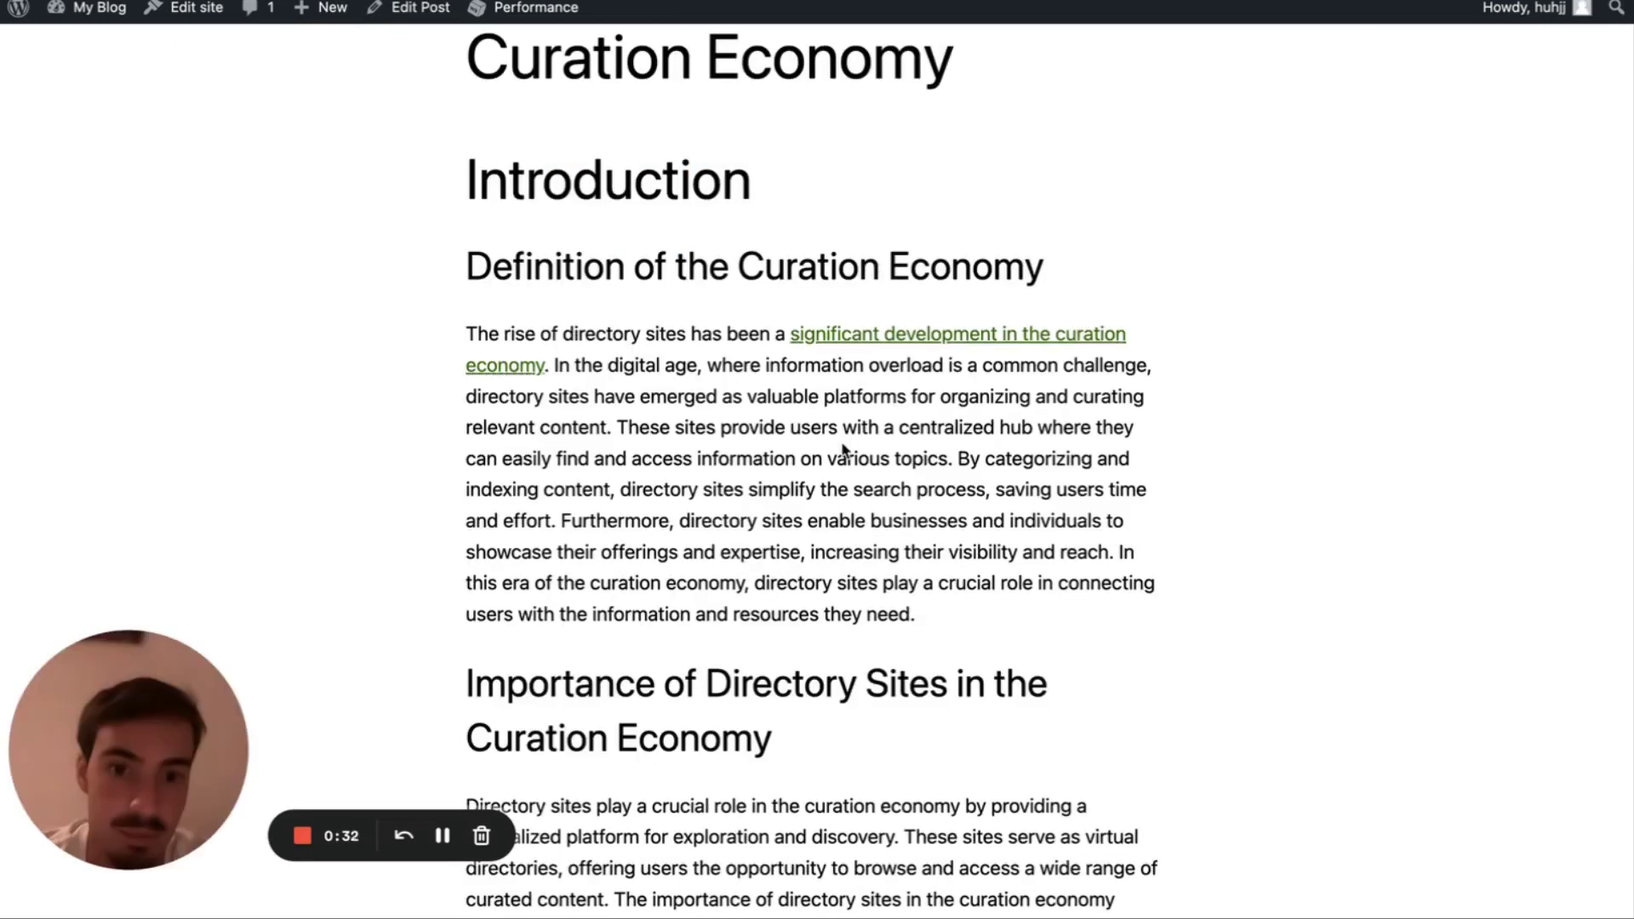
{"action": "left_click_drag", "start_coordinate": [467, 335], "coordinate": [795, 335]}
{"action": "left_click", "coordinate": [855, 368]}
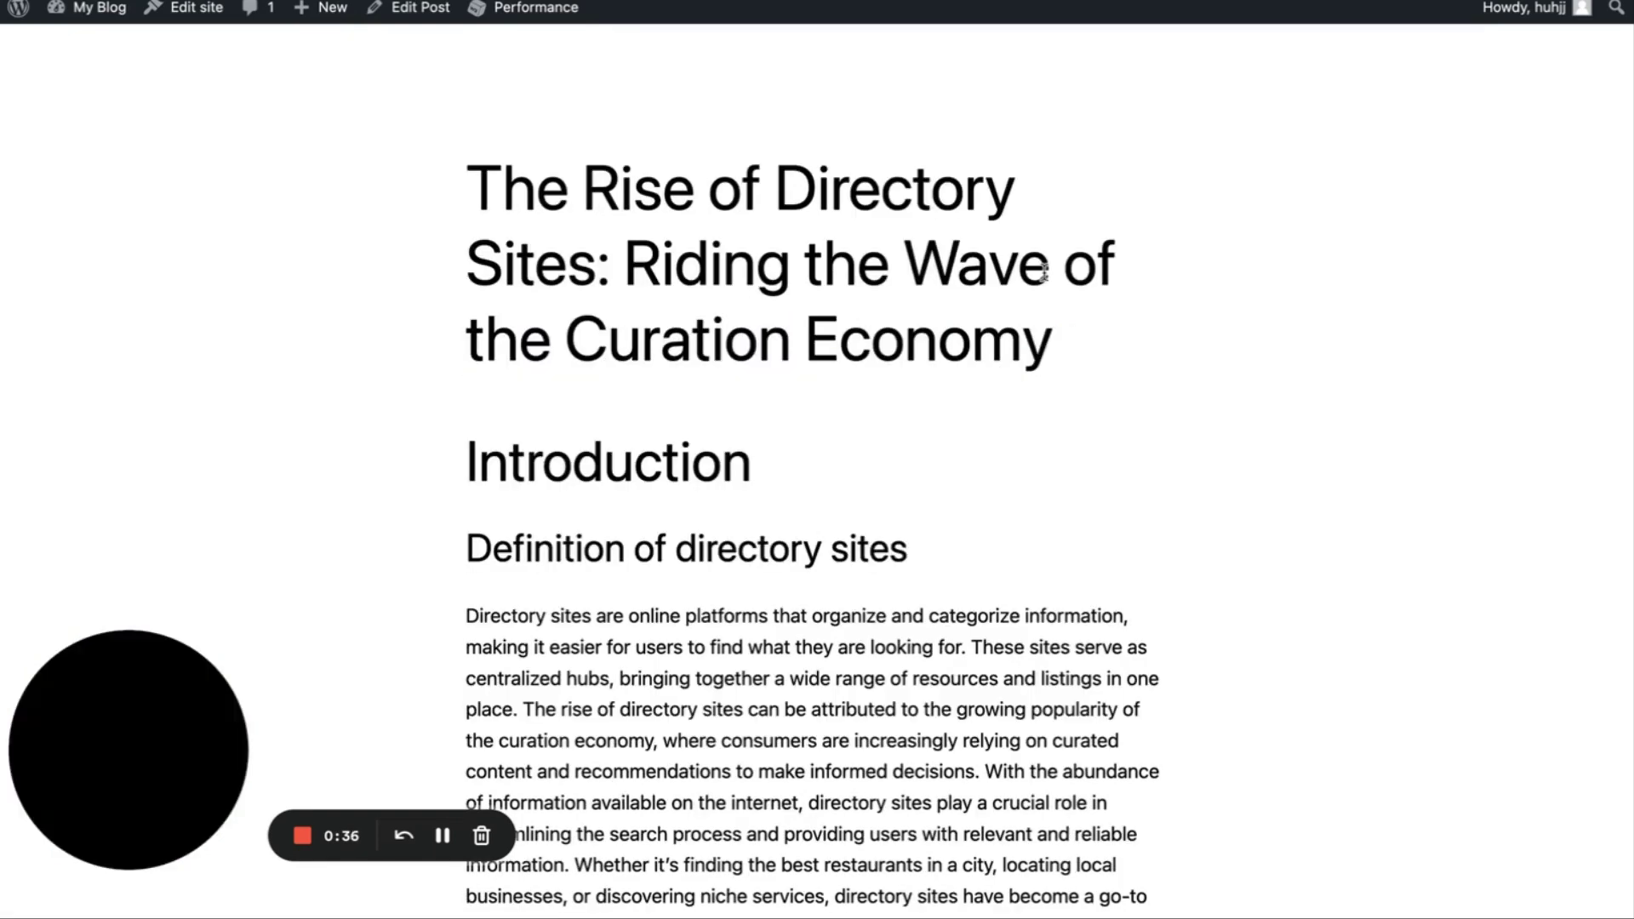
Step: Scroll through the rest of the post on directory sites in the curation economy
{"action": "scroll", "coordinate": [1045, 271], "scroll_direction": "down", "scroll_amount": 4}
{"action": "scroll", "coordinate": [1046, 270], "scroll_direction": "up", "scroll_amount": 2}
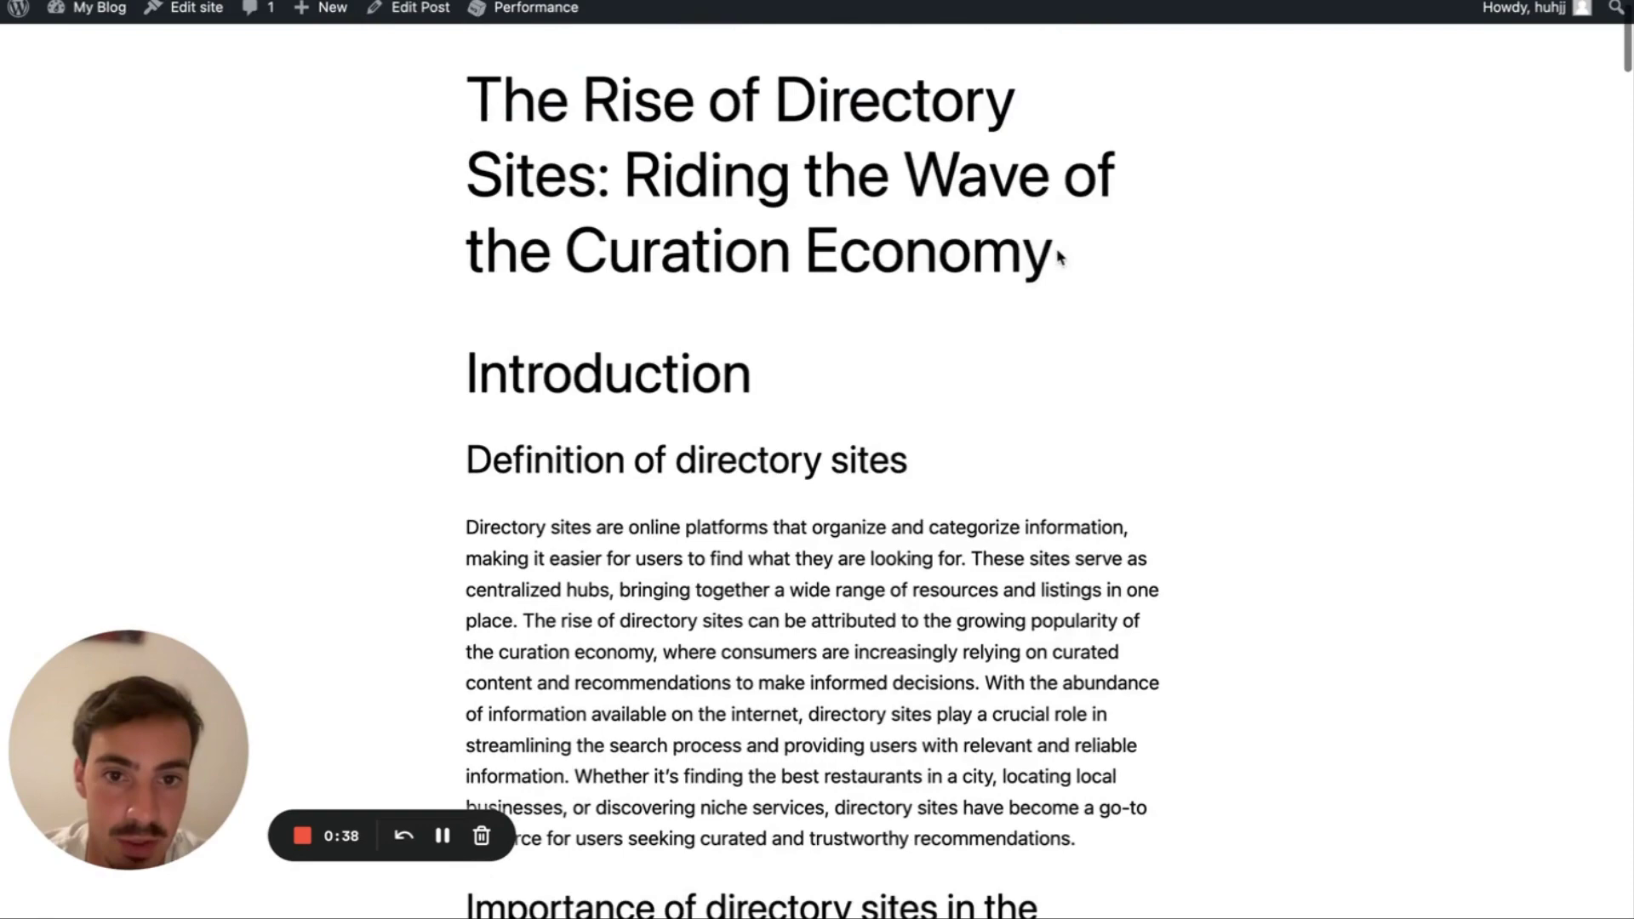
{"action": "scroll", "coordinate": [1057, 253], "scroll_direction": "down", "scroll_amount": 15}
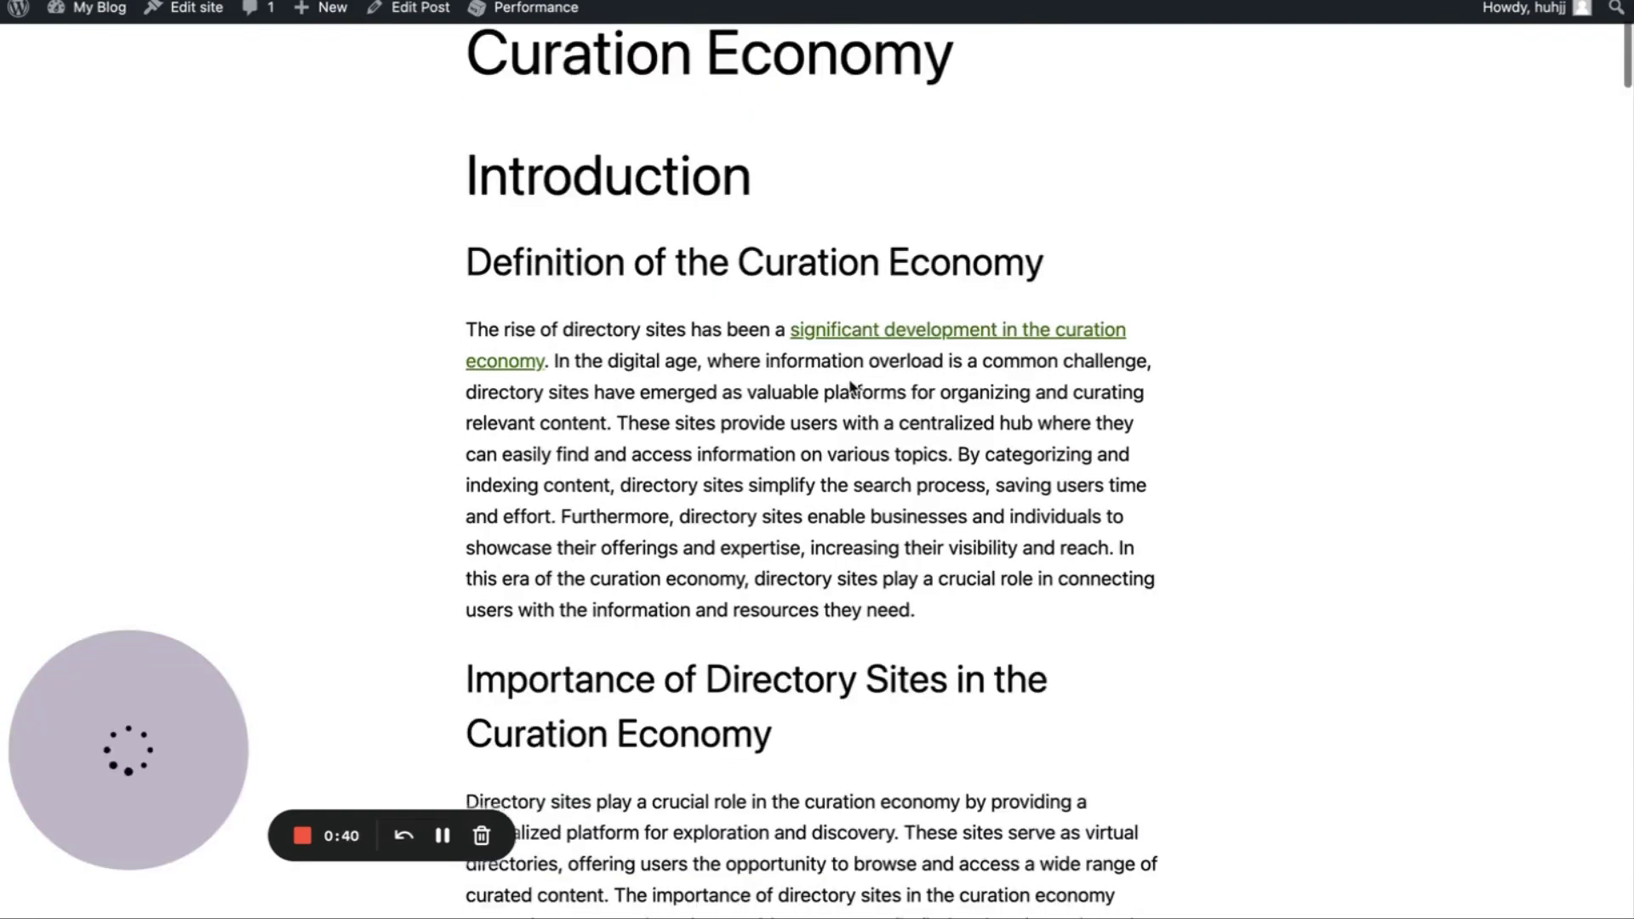
{"action": "scroll", "coordinate": [851, 384], "scroll_direction": "down", "scroll_amount": 20}
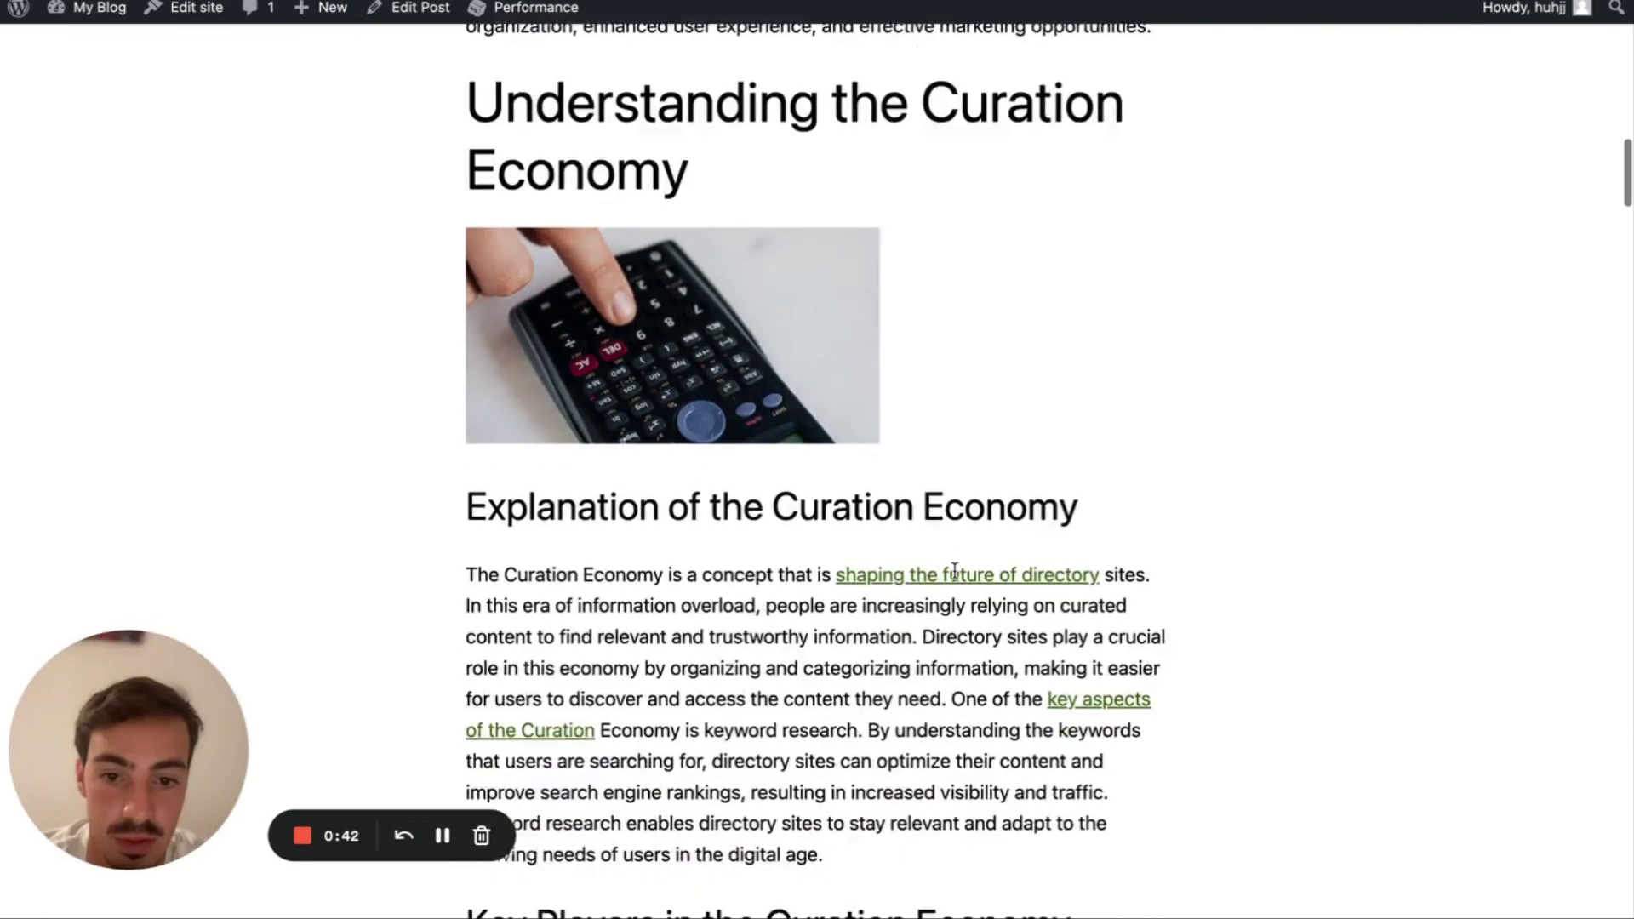
{"action": "scroll", "coordinate": [953, 570], "scroll_direction": "down", "scroll_amount": 3}
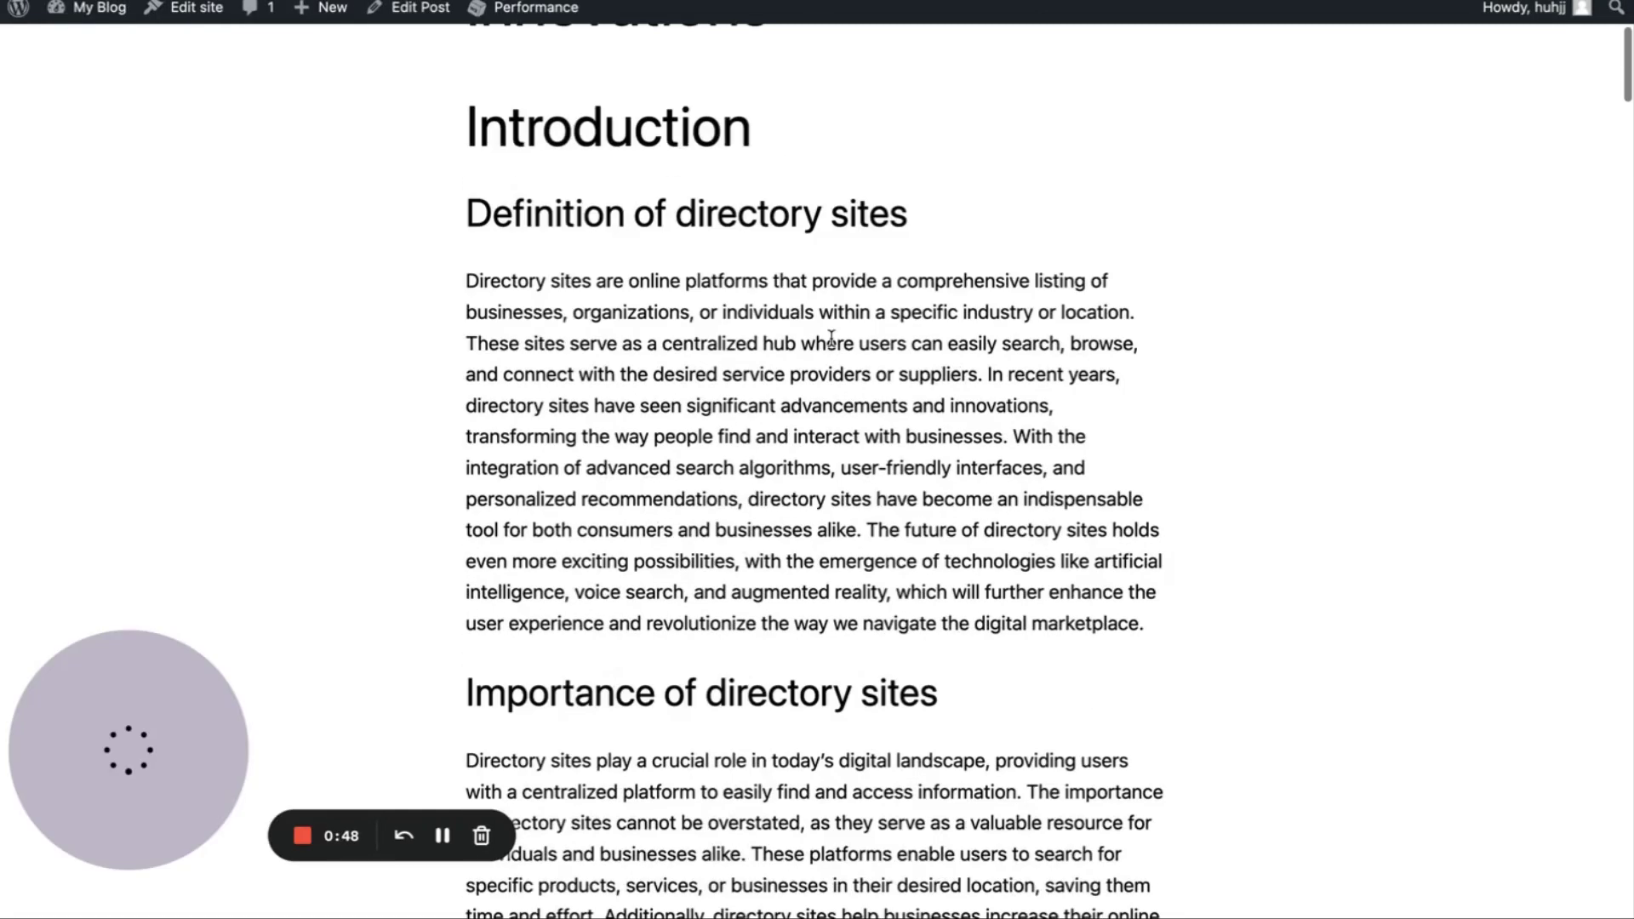
{"action": "scroll", "coordinate": [876, 375], "scroll_direction": "up", "scroll_amount": 10}
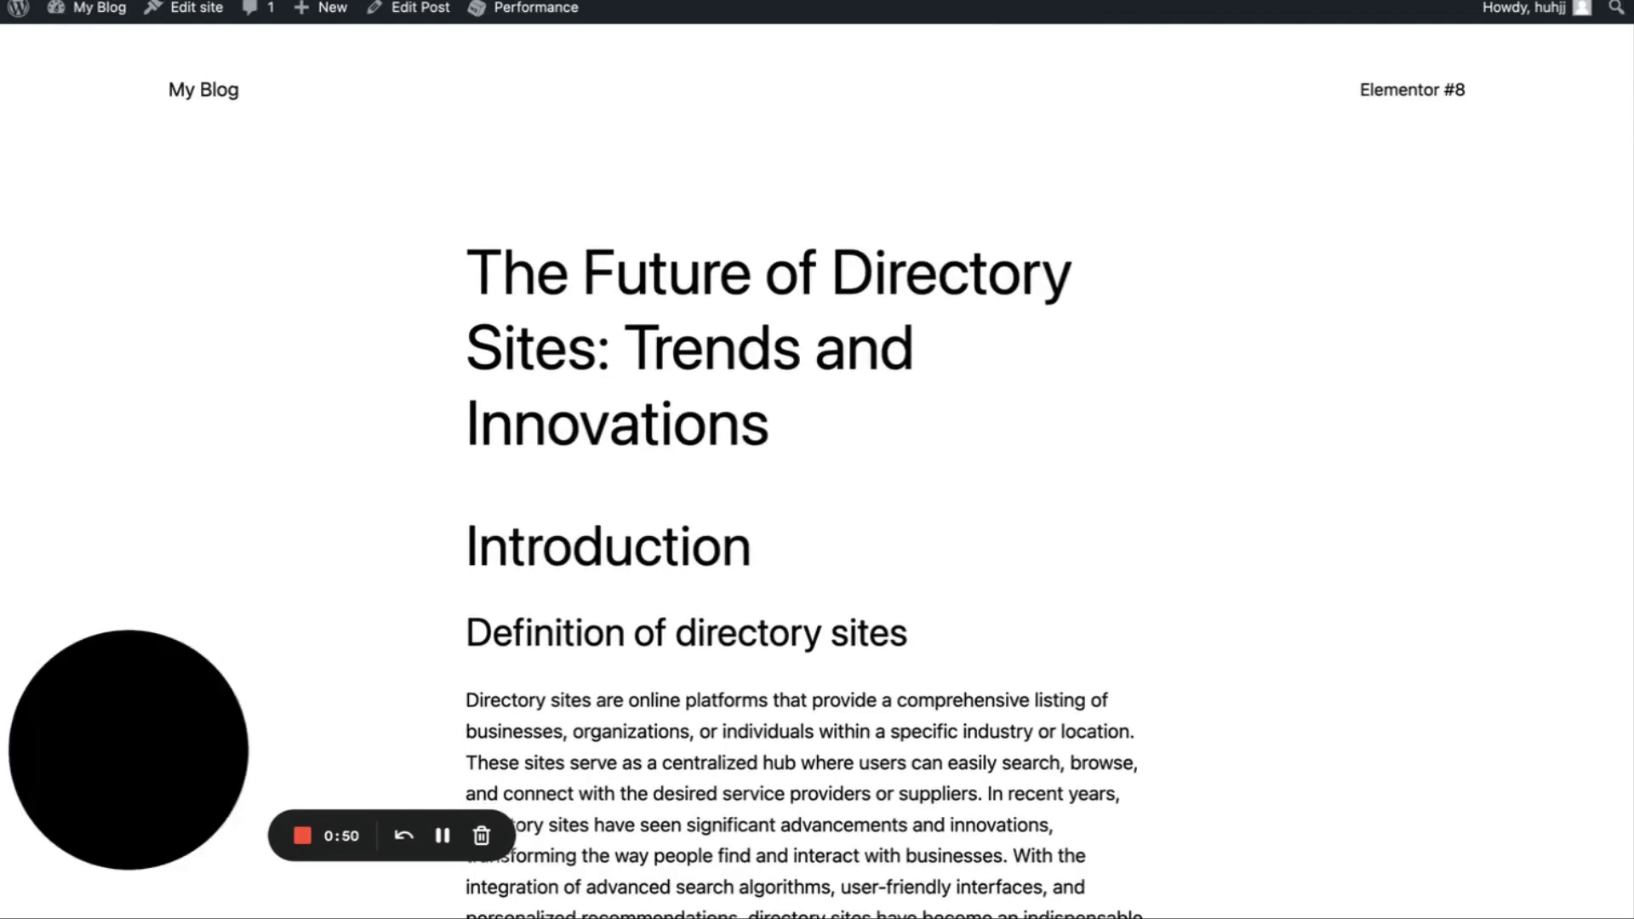
{"action": "scroll", "coordinate": [798, 75], "scroll_direction": "down", "scroll_amount": 10}
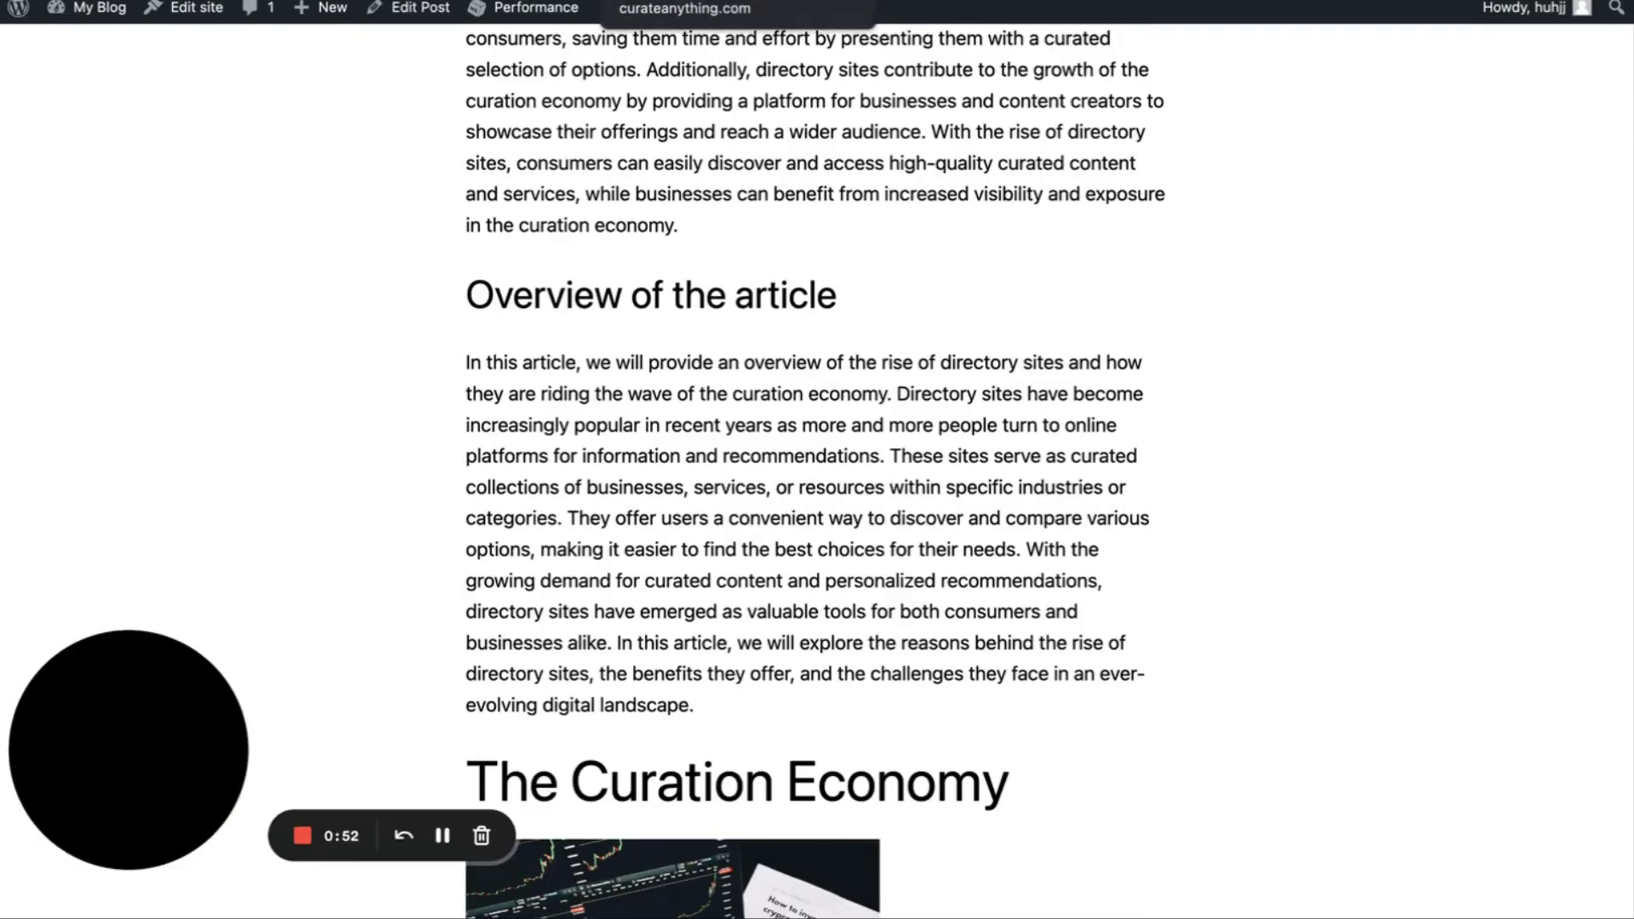
{"action": "scroll", "coordinate": [815, 459], "scroll_direction": "down", "scroll_amount": 10}
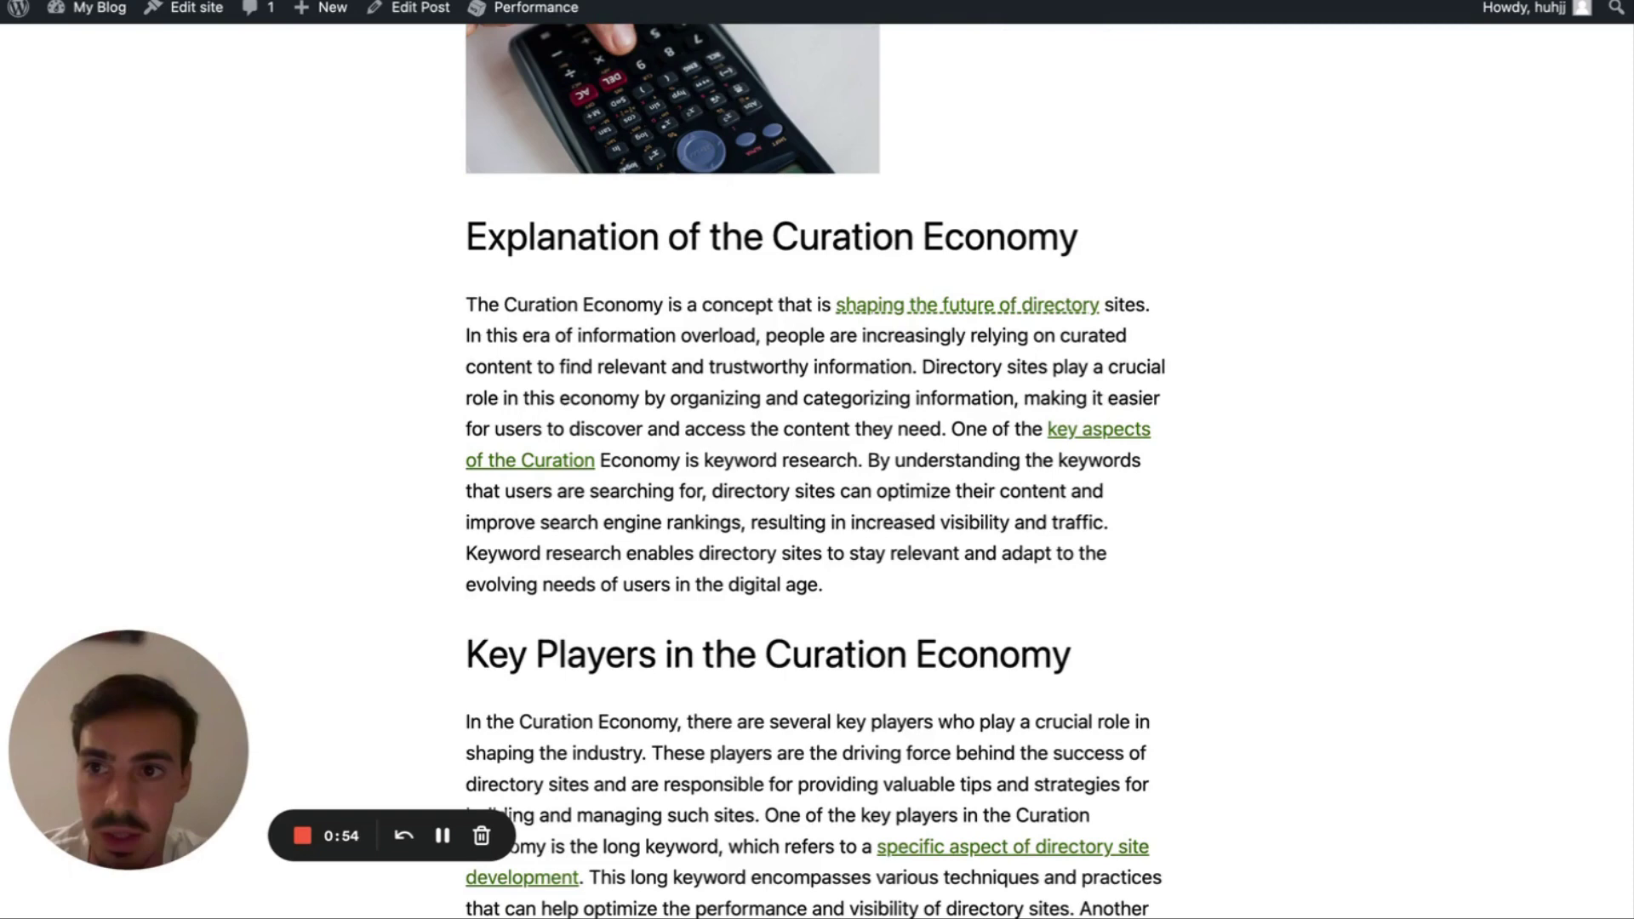
Step: Go to Journalist's Integrations & AutoBlog page and focus the WordPress site address field
{"action": "key", "text": "ctrl+Tab"}
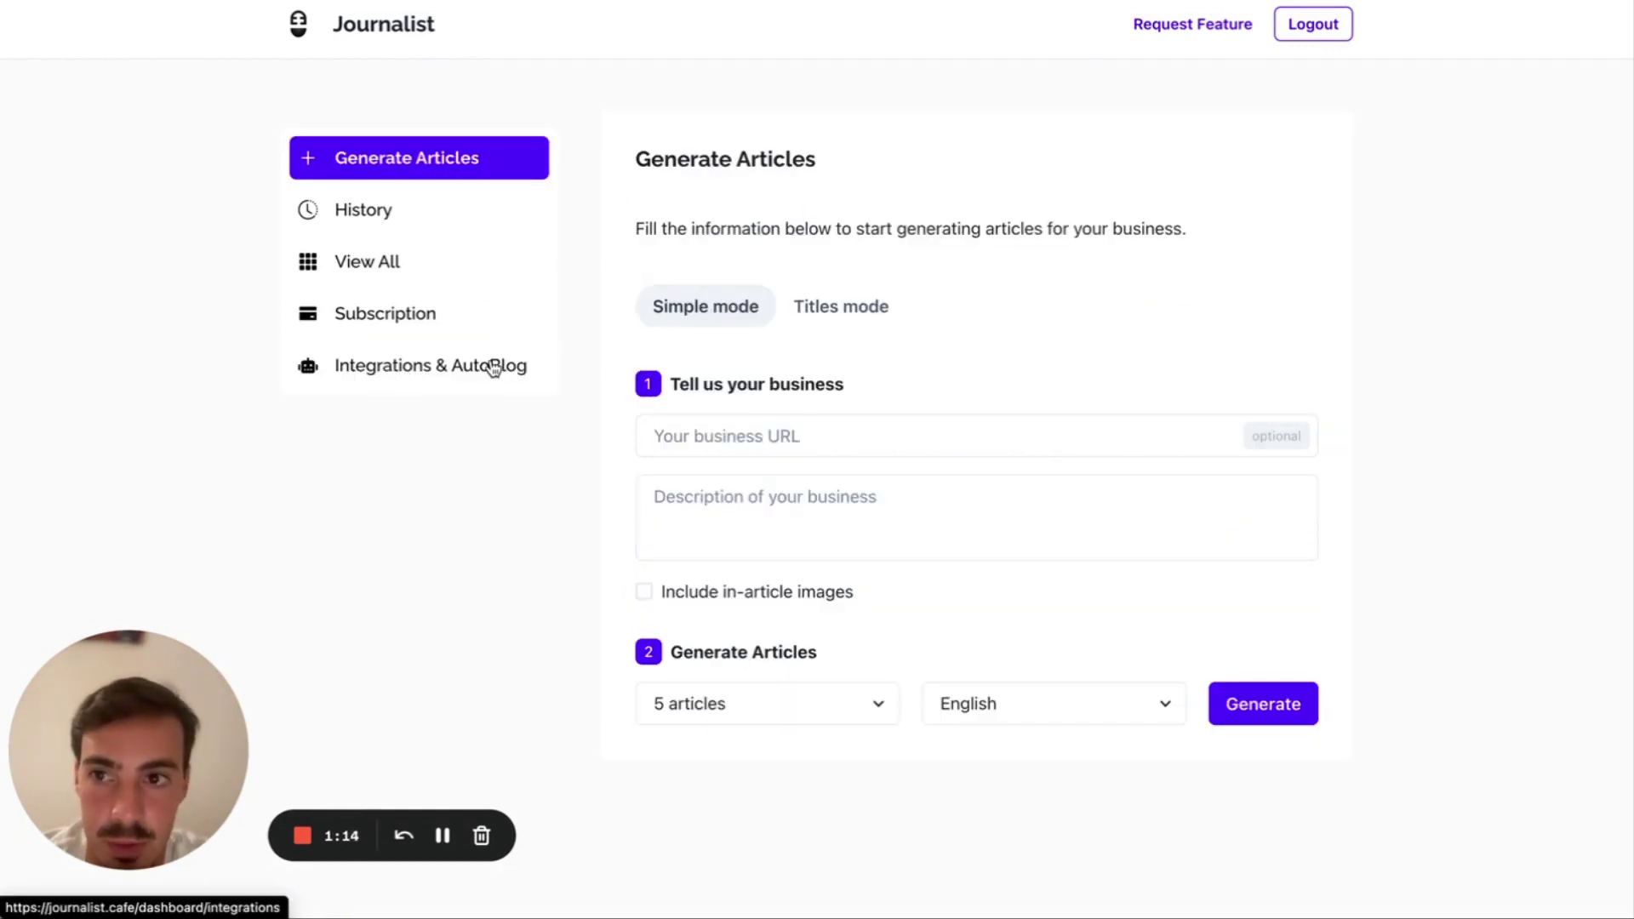
{"action": "left_click", "coordinate": [441, 368]}
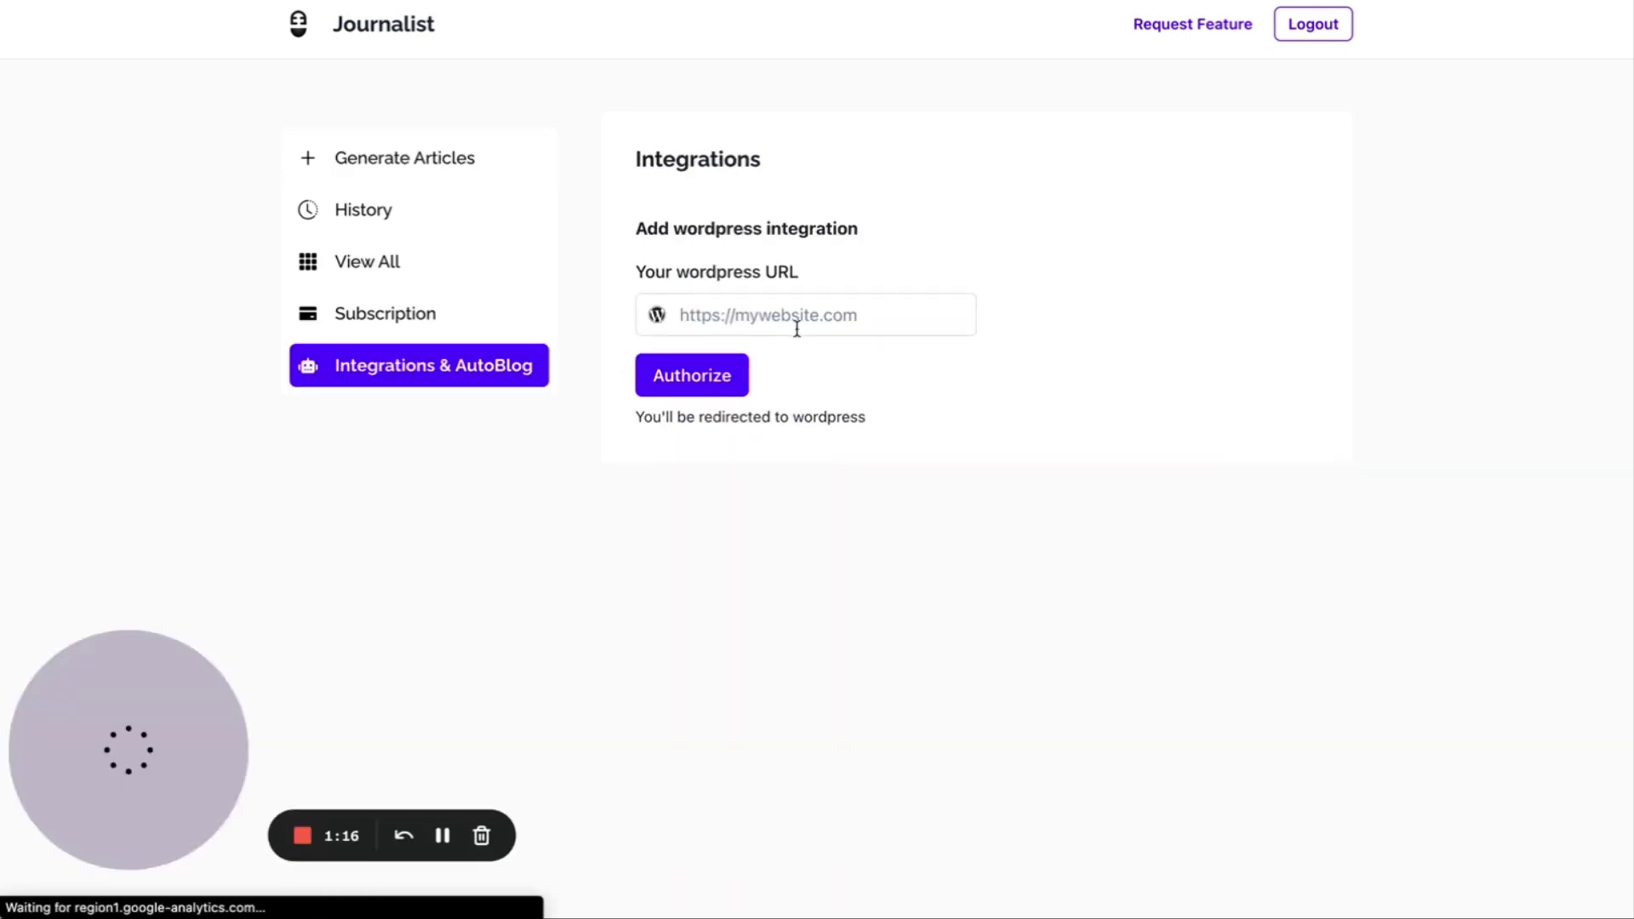
{"action": "left_click", "coordinate": [924, 314]}
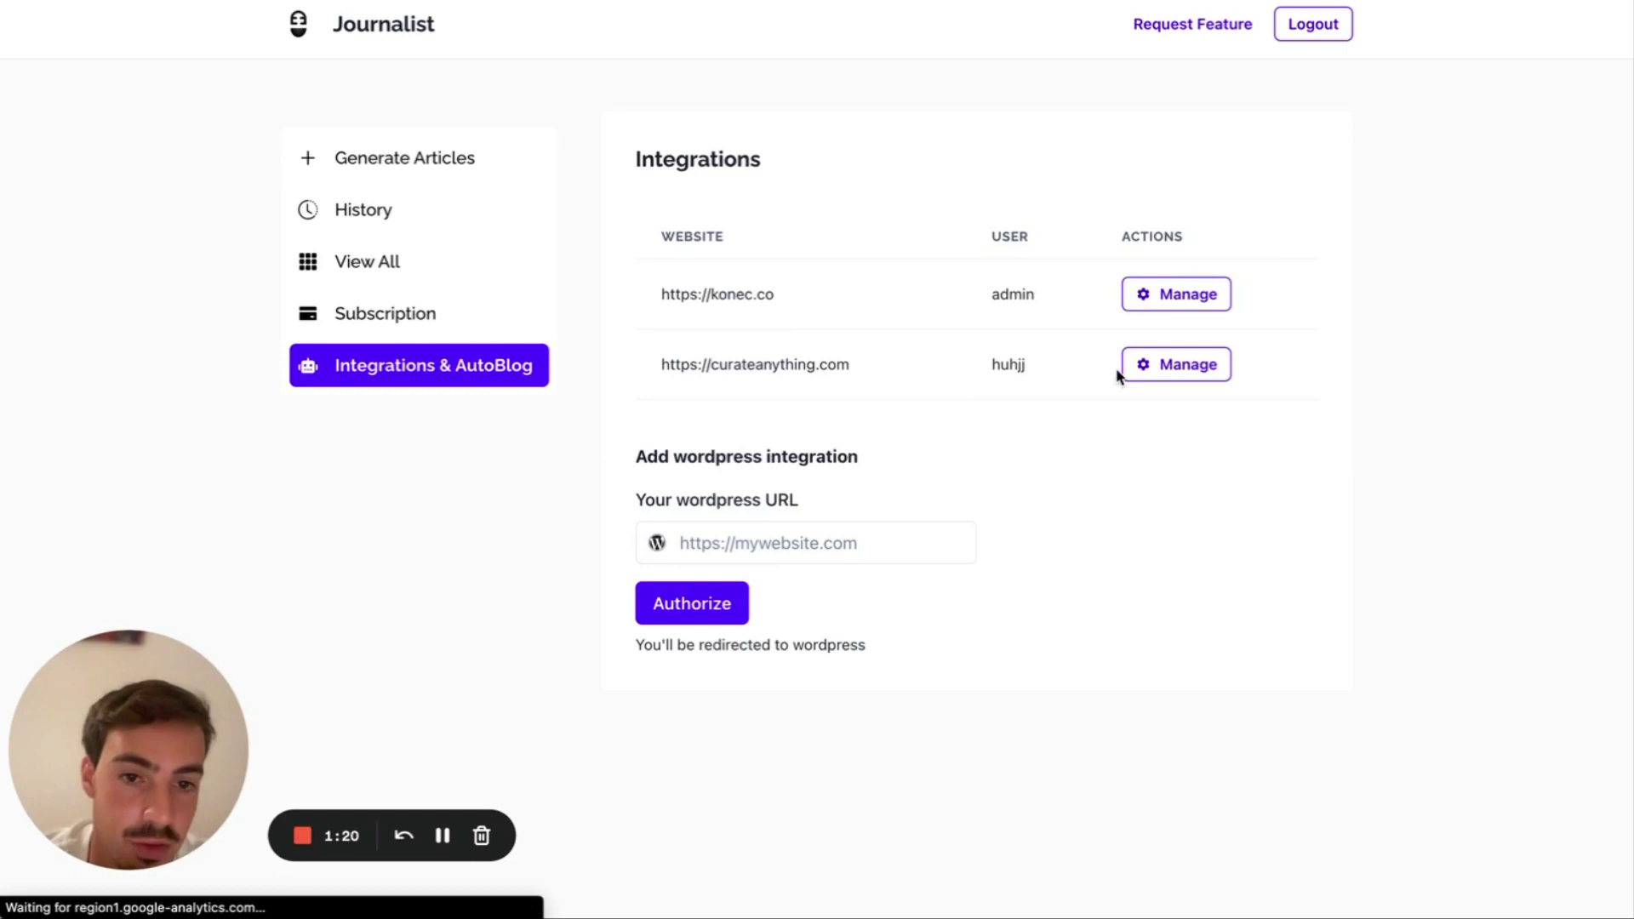
Step: Open the curateanything.com AutoBlog settings, leaving the article count at 2
{"action": "left_click", "coordinate": [1174, 372]}
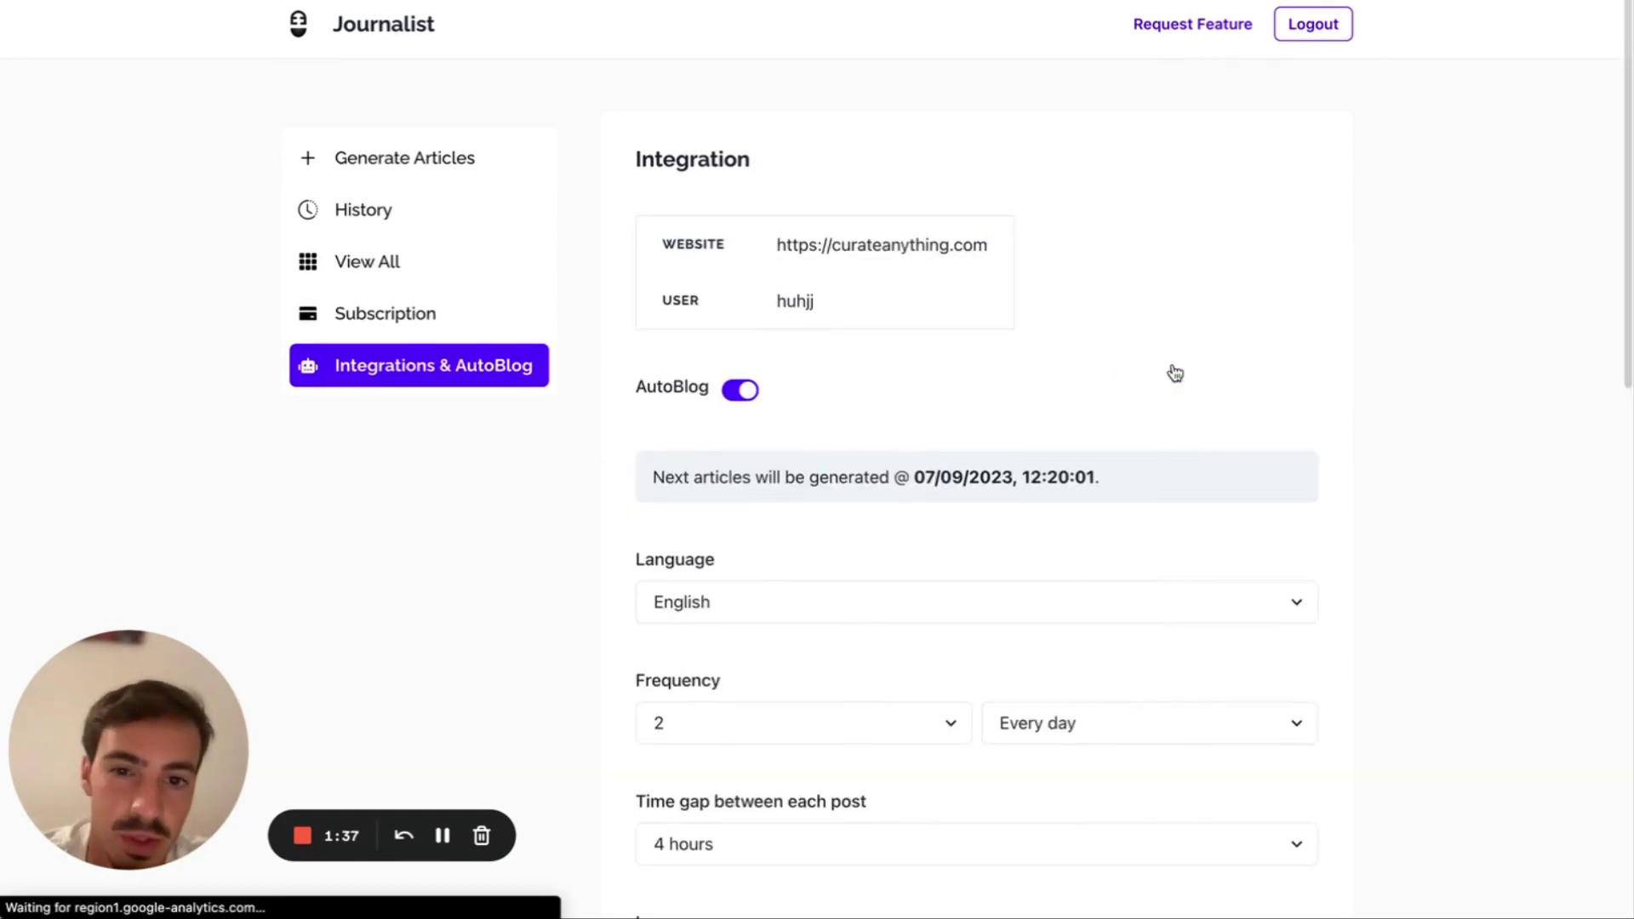
{"action": "scroll", "coordinate": [1171, 369], "scroll_direction": "down", "scroll_amount": 3}
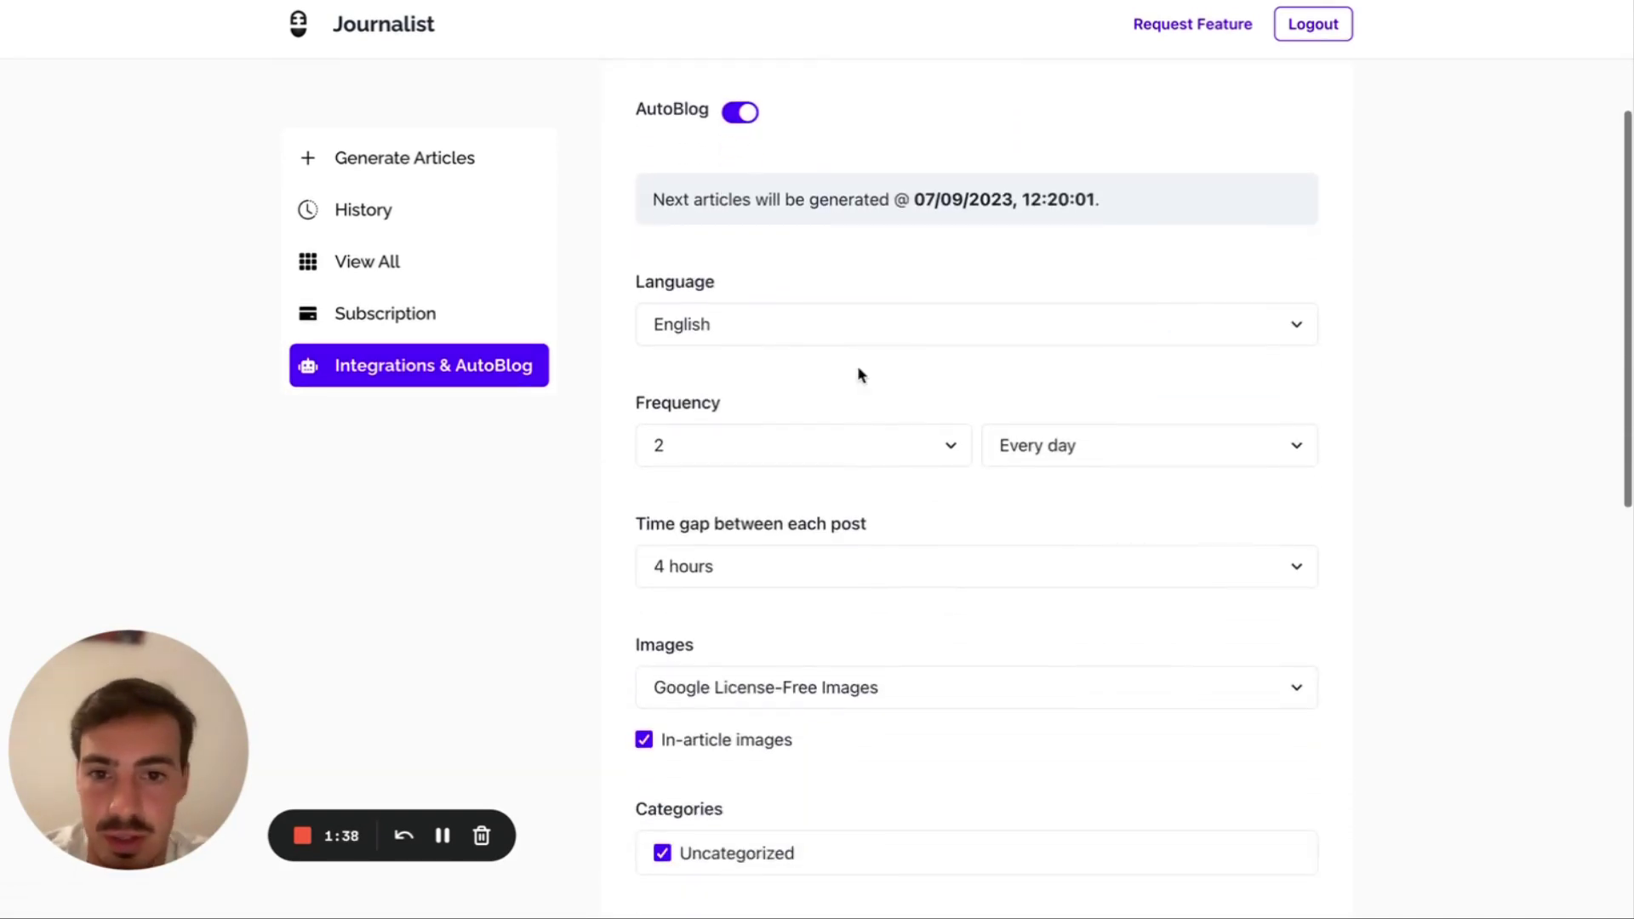
{"action": "scroll", "coordinate": [755, 328], "scroll_direction": "down", "scroll_amount": 2}
{"action": "left_click", "coordinate": [829, 354]}
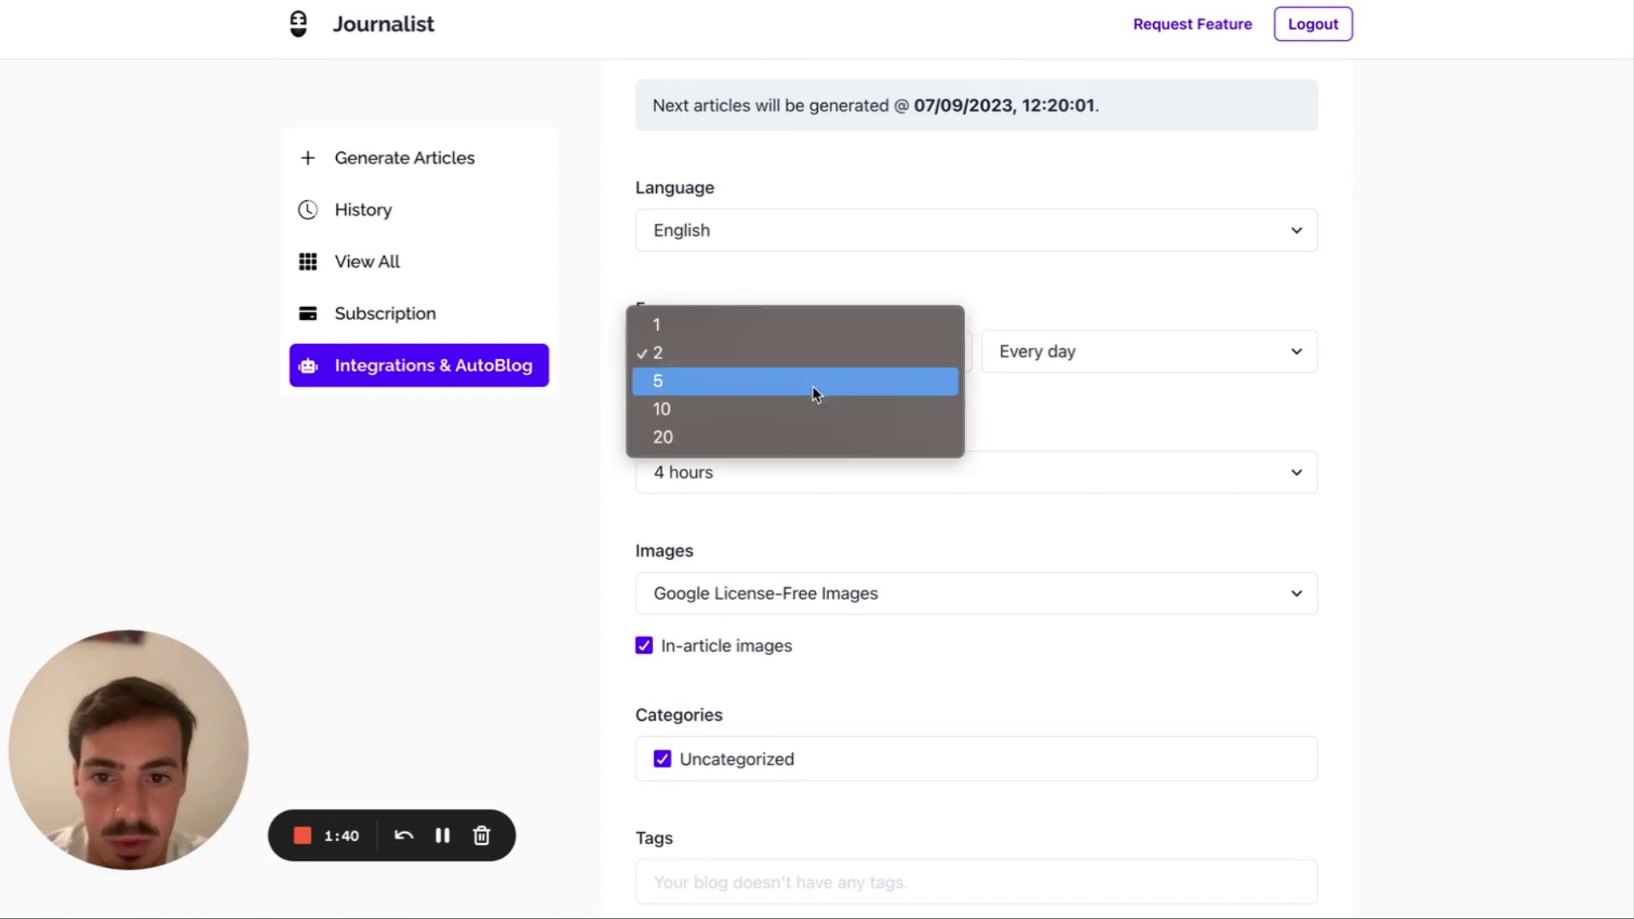
{"action": "left_click", "coordinate": [1009, 375]}
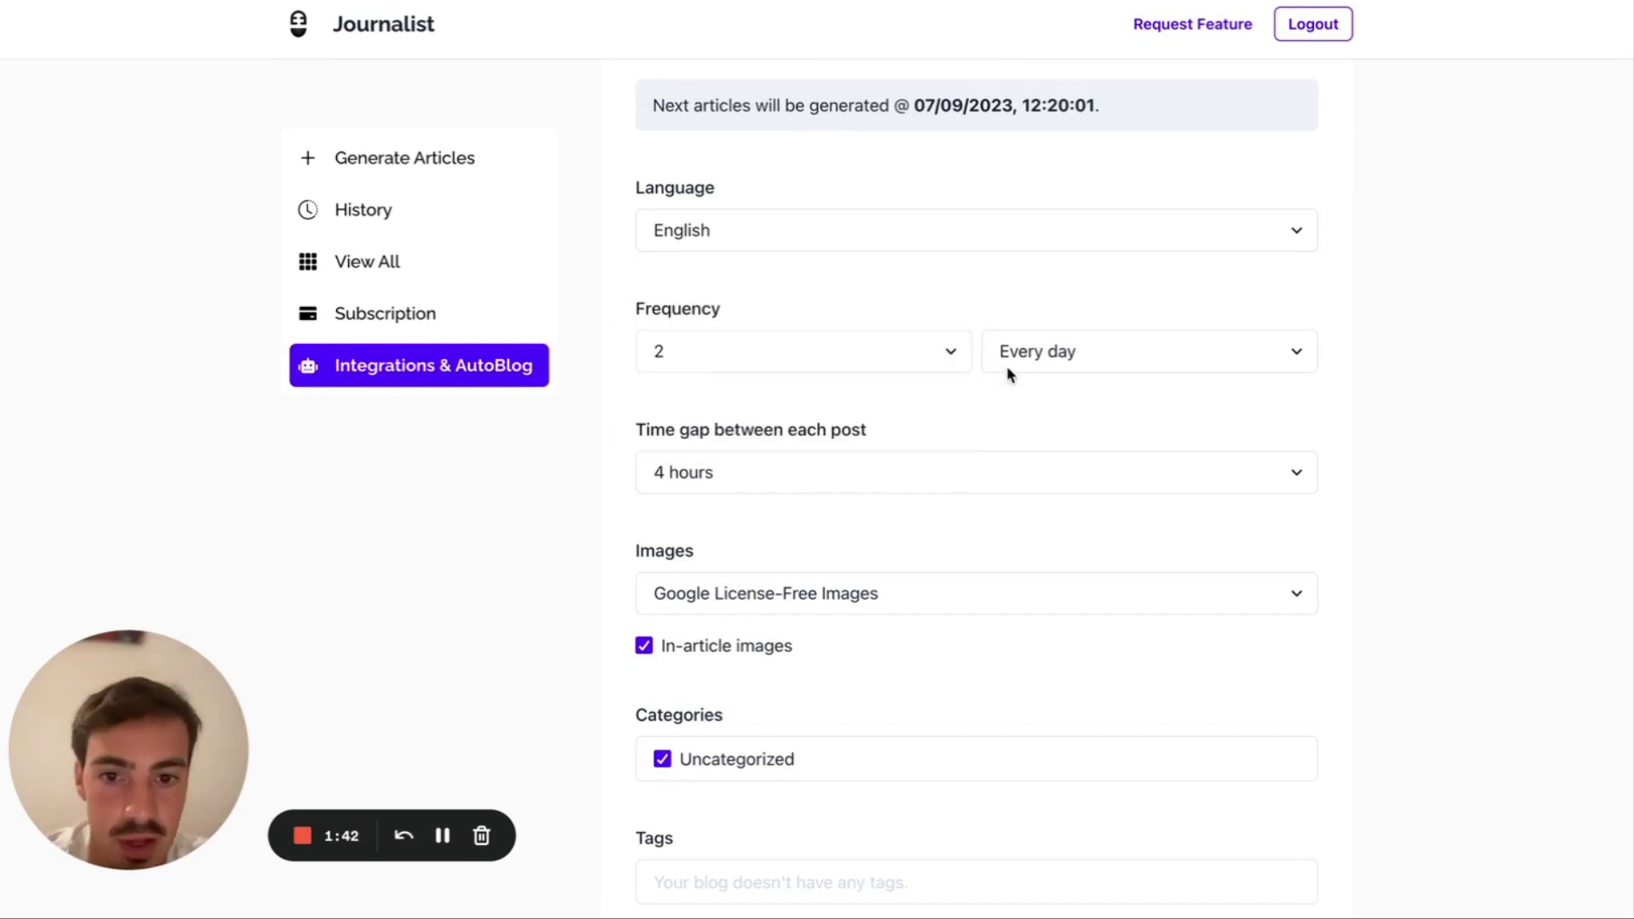
{"action": "scroll", "coordinate": [919, 392], "scroll_direction": "down", "scroll_amount": 2}
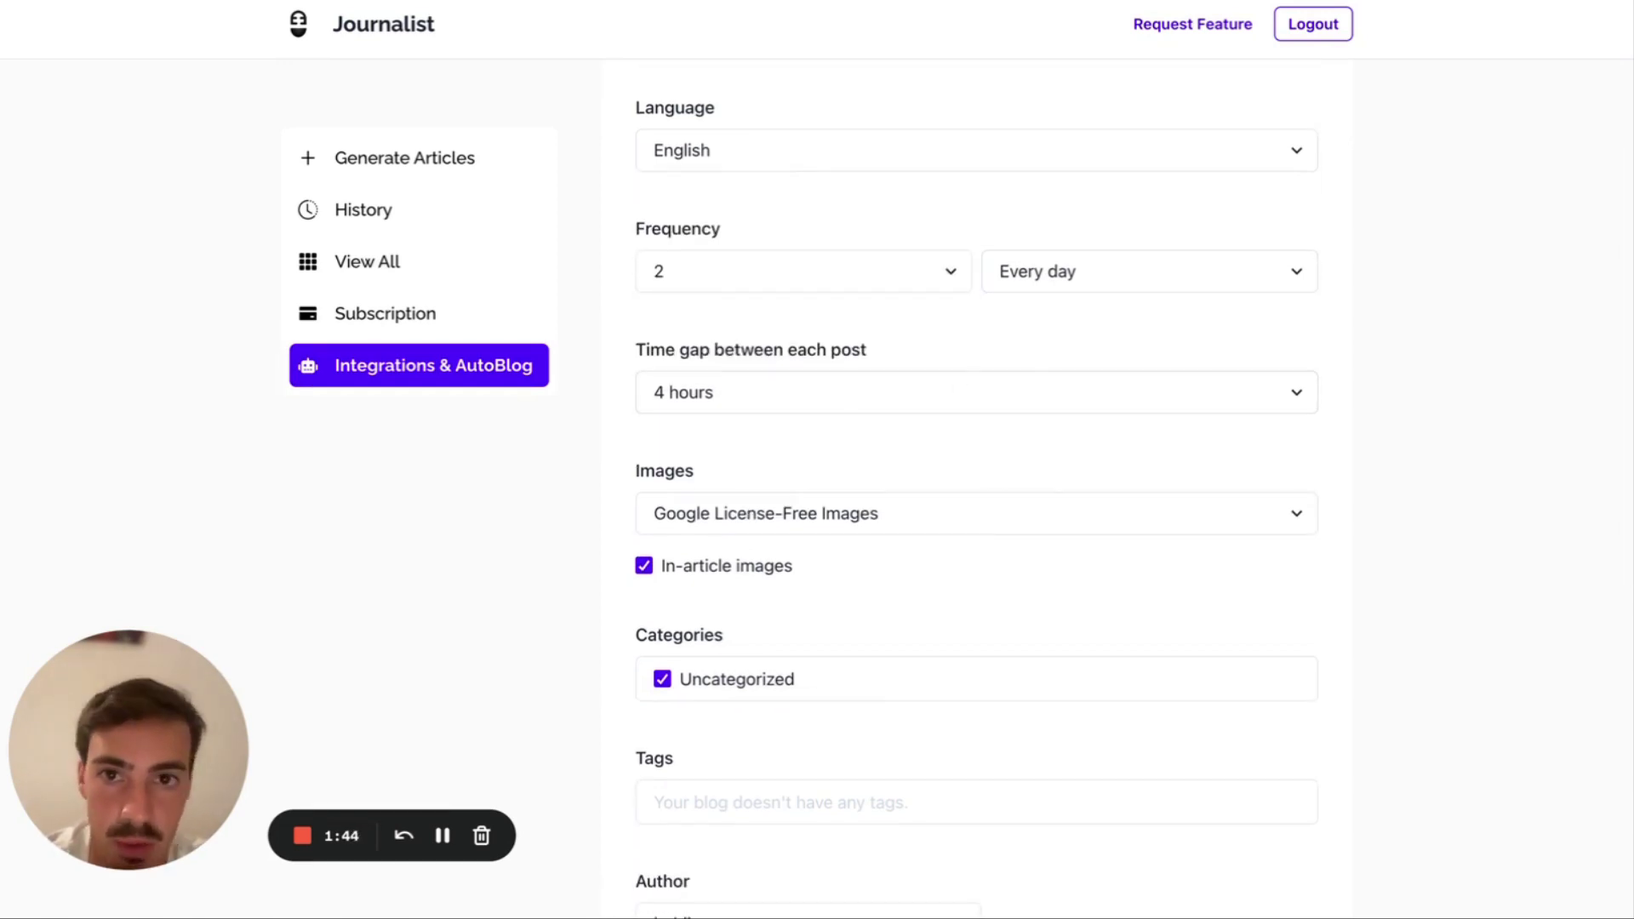
Step: Glance at the published blog post, then return to the AutoBlog settings
{"action": "key", "text": "ctrl+Tab"}
{"action": "scroll", "coordinate": [651, 49], "scroll_direction": "up", "scroll_amount": 15}
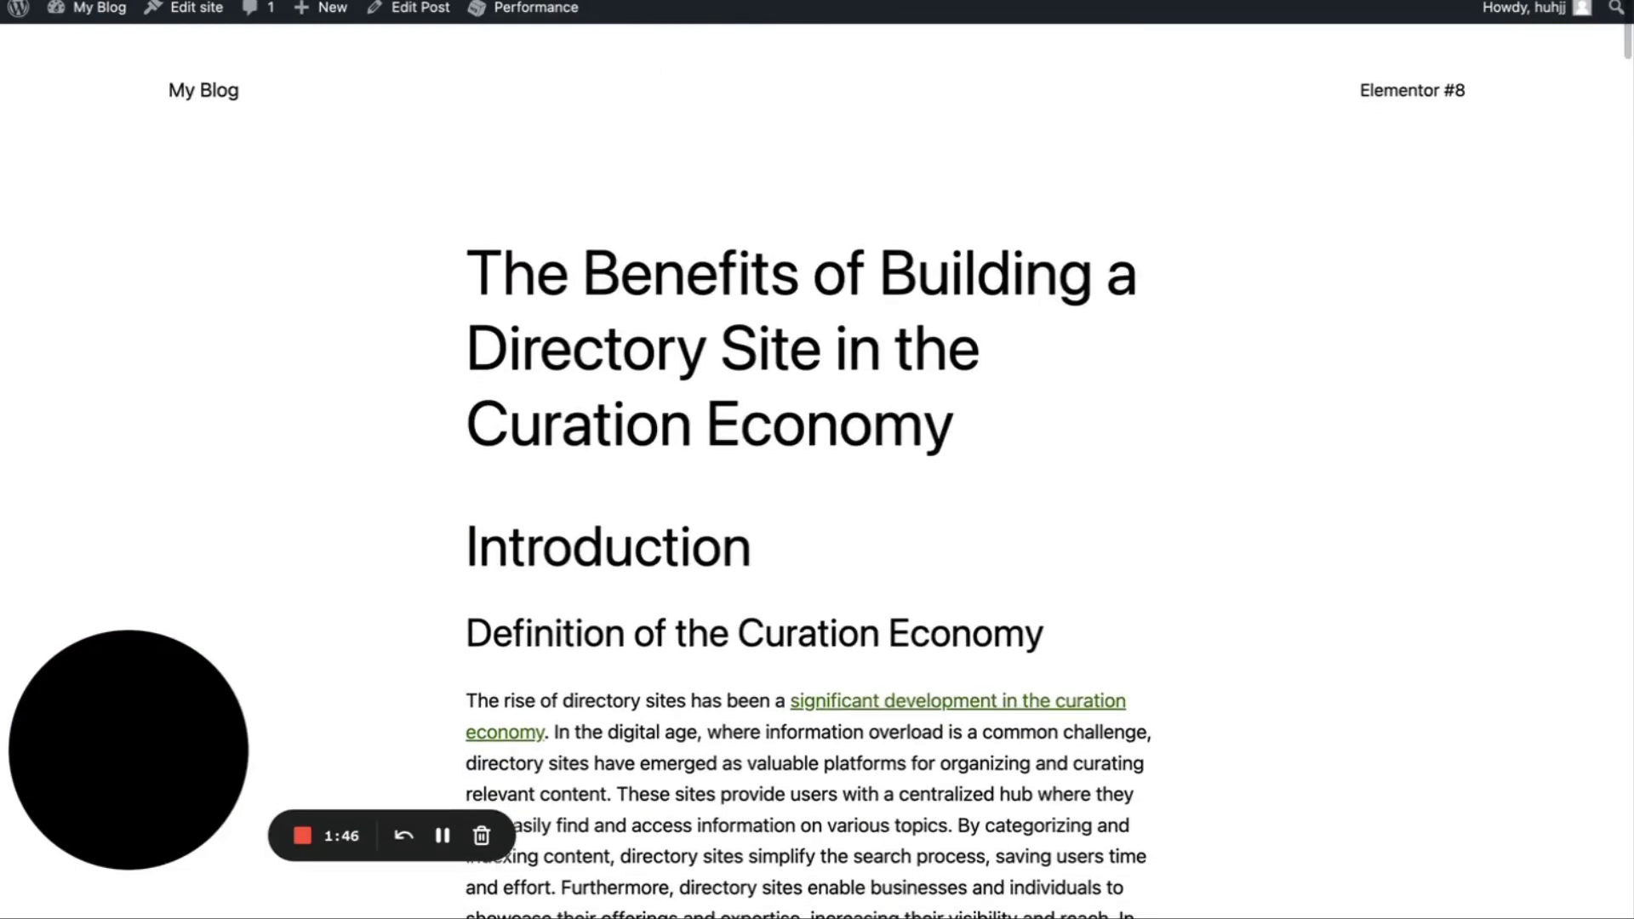
{"action": "scroll", "coordinate": [608, 438], "scroll_direction": "down", "scroll_amount": 10}
{"action": "key", "text": "ctrl+shift+Tab"}
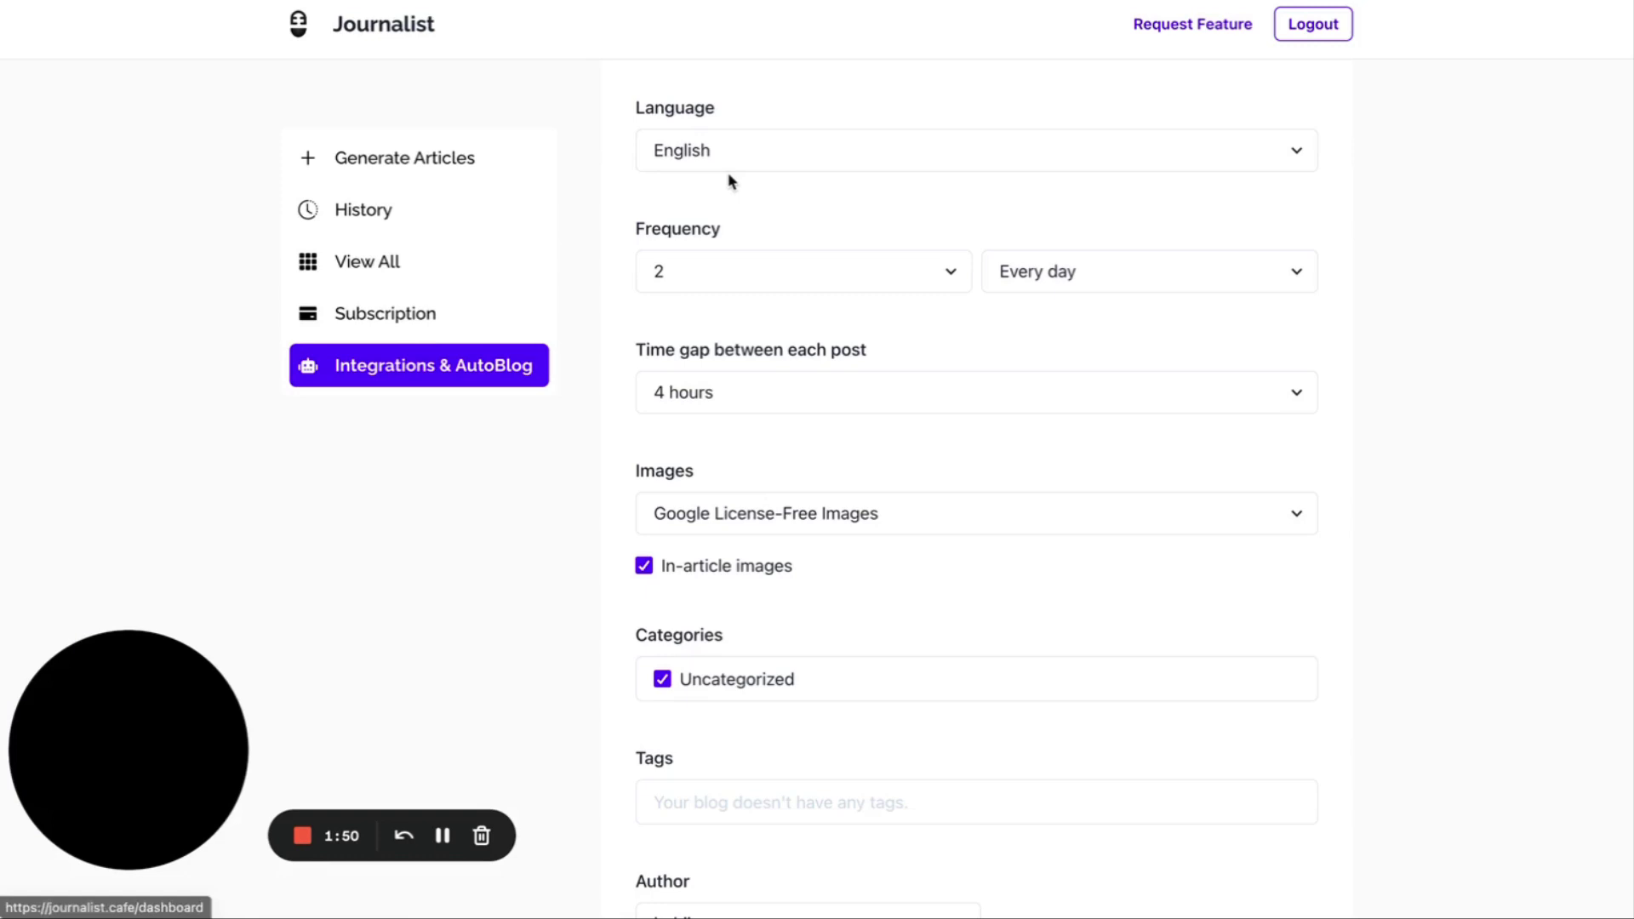
Step: Keep Google License-Free Images as the image source and scroll down to the sitemap URL
{"action": "scroll", "coordinate": [729, 176], "scroll_direction": "down", "scroll_amount": 3}
{"action": "left_click", "coordinate": [783, 273]}
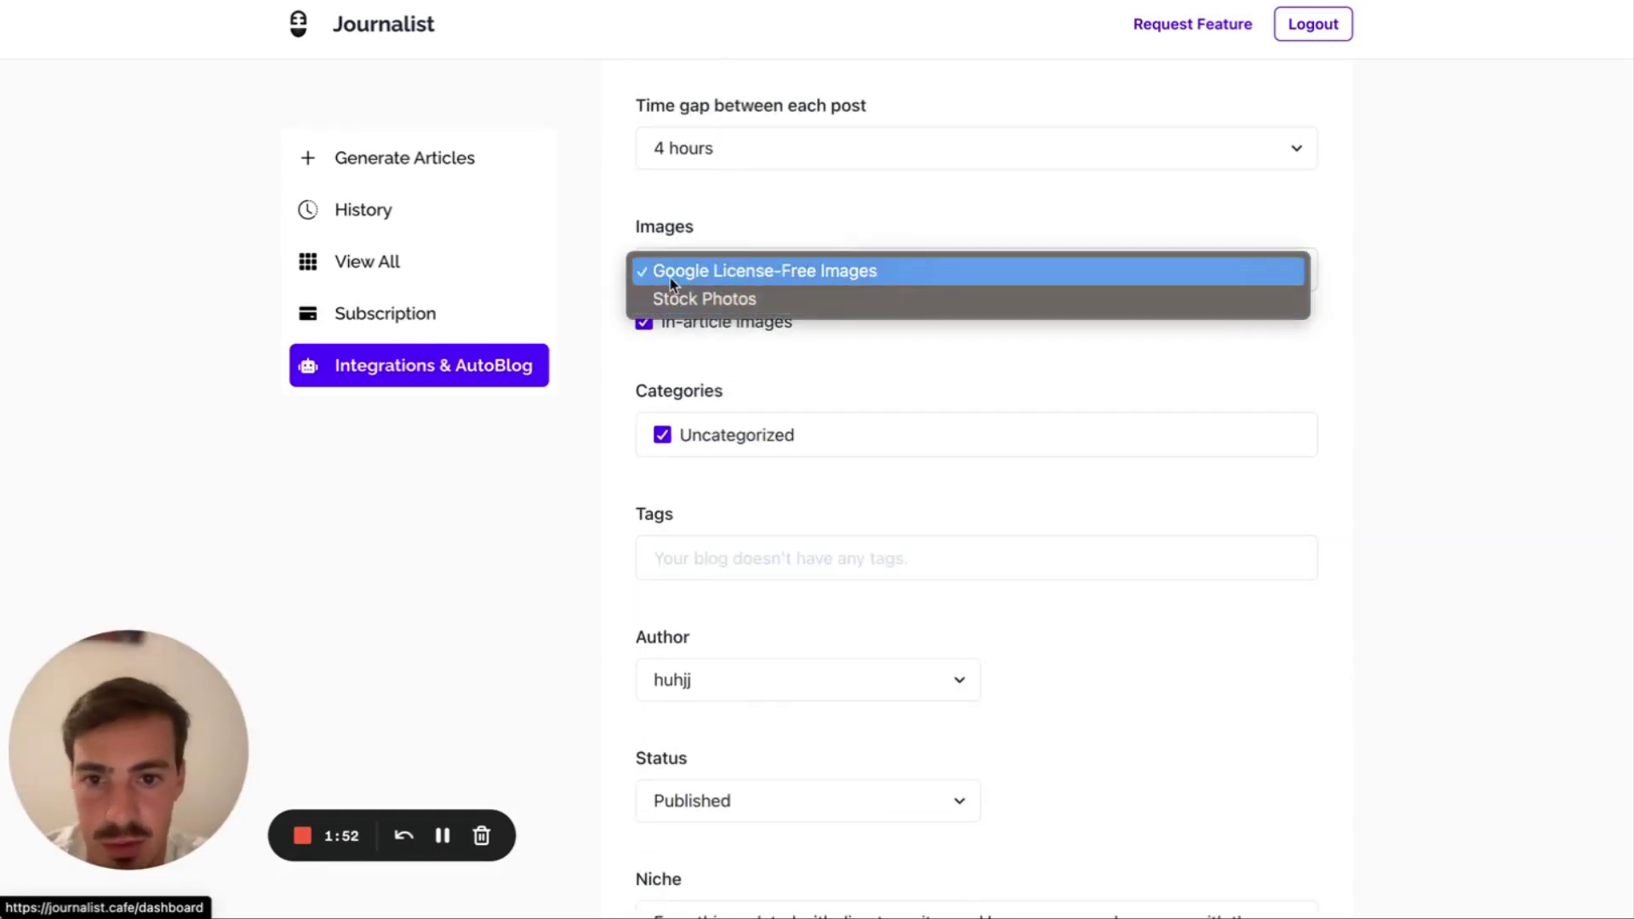
{"action": "left_click", "coordinate": [601, 273]}
{"action": "scroll", "coordinate": [766, 255], "scroll_direction": "down", "scroll_amount": 6}
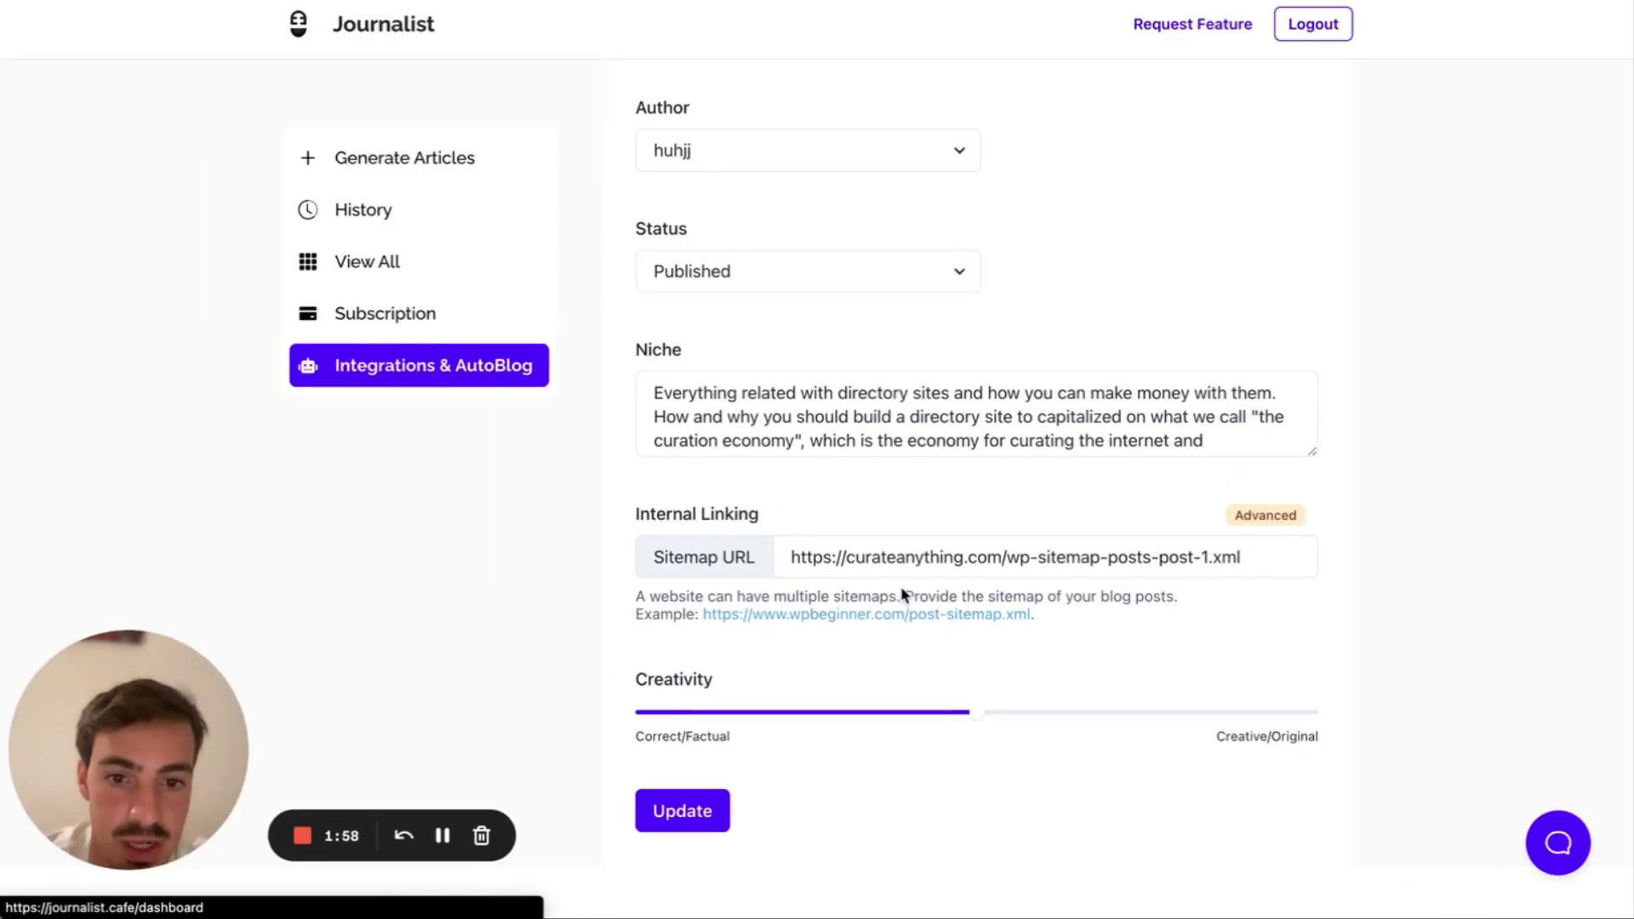
{"action": "left_click_drag", "start_coordinate": [1279, 557], "coordinate": [756, 564]}
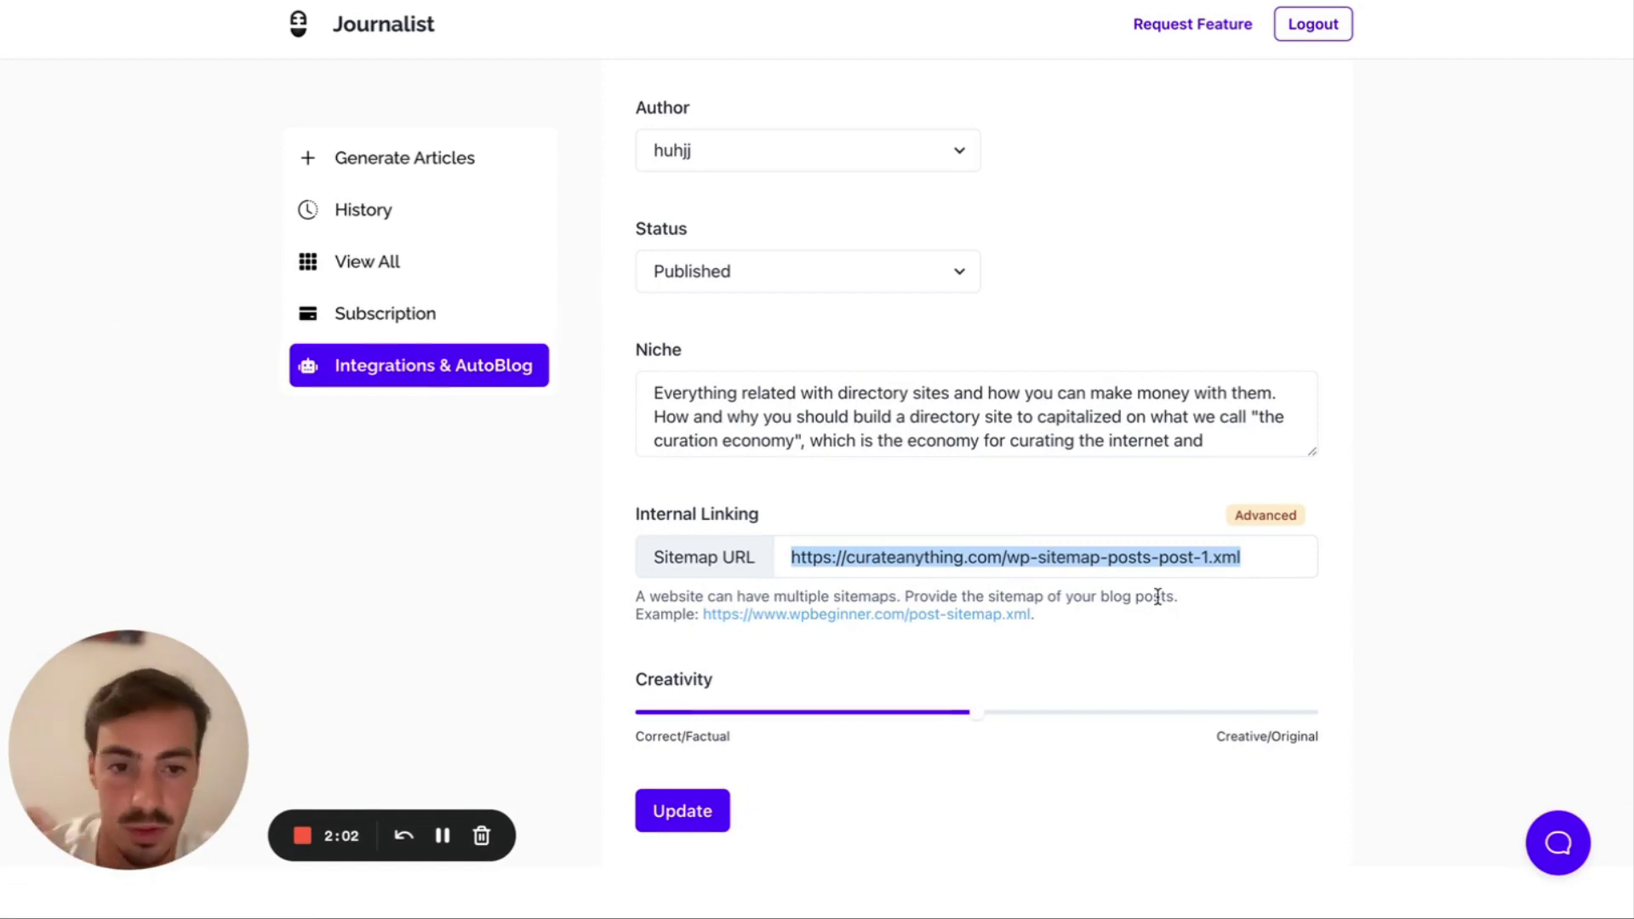
{"action": "left_click", "coordinate": [1203, 599]}
{"action": "left_click_drag", "start_coordinate": [1261, 562], "coordinate": [744, 563]}
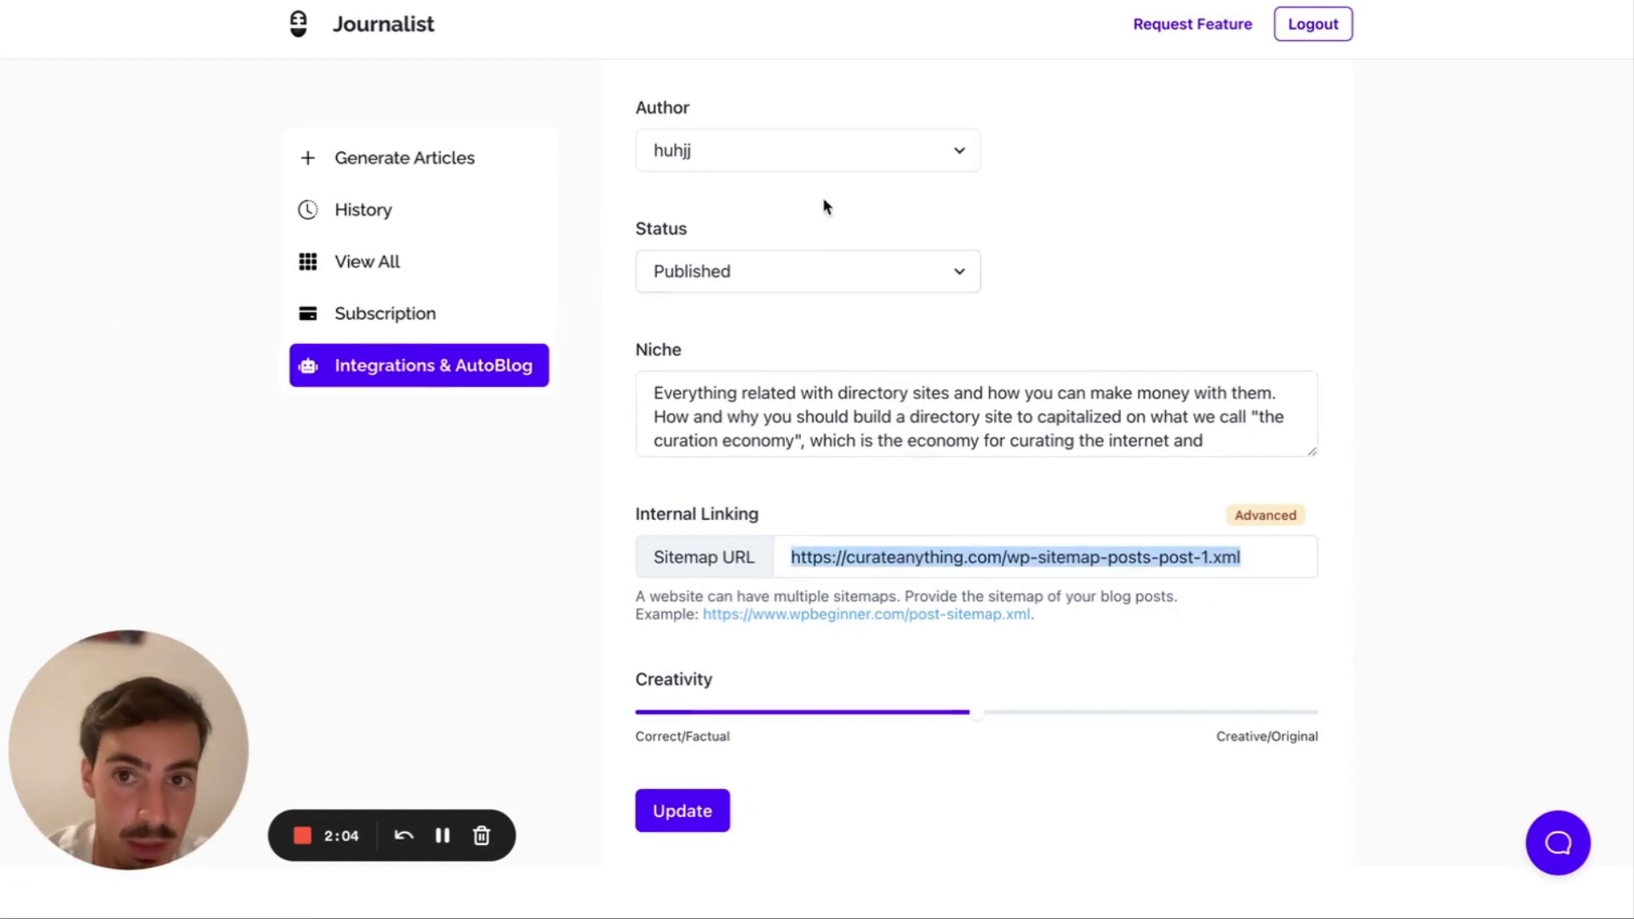
{"action": "scroll", "coordinate": [762, 187], "scroll_direction": "up", "scroll_amount": 10}
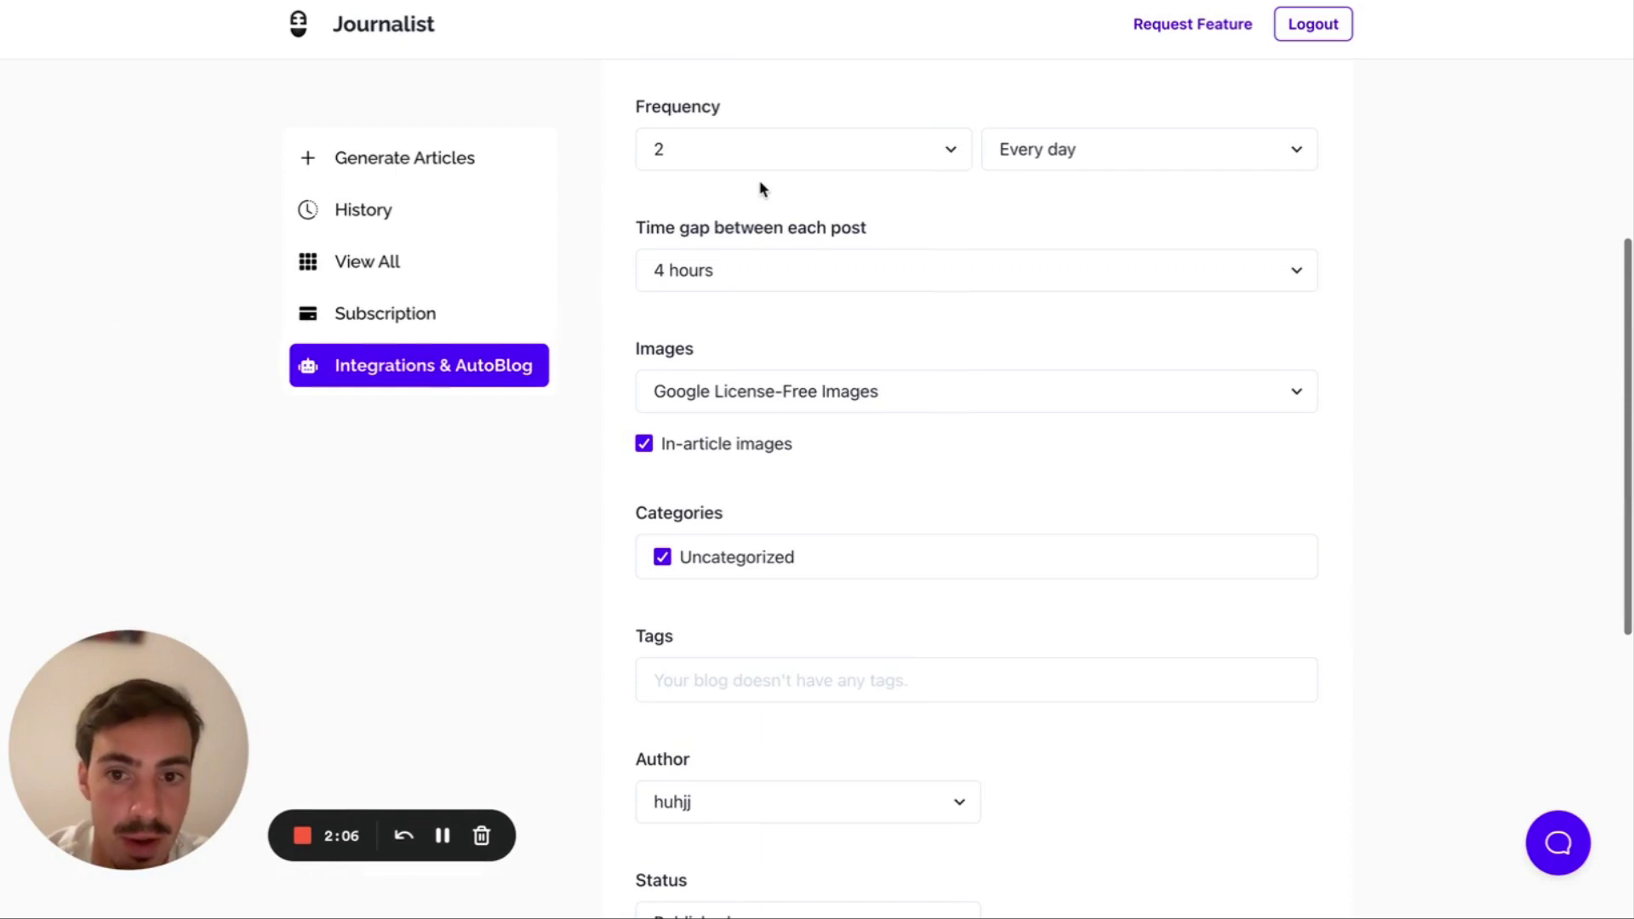
Step: Scroll through The Benefits of Building a Directory Site in the Curation Economy to inspect its internal links
{"action": "scroll", "coordinate": [761, 188], "scroll_direction": "up", "scroll_amount": 1}
{"action": "key", "text": "ctrl+Tab"}
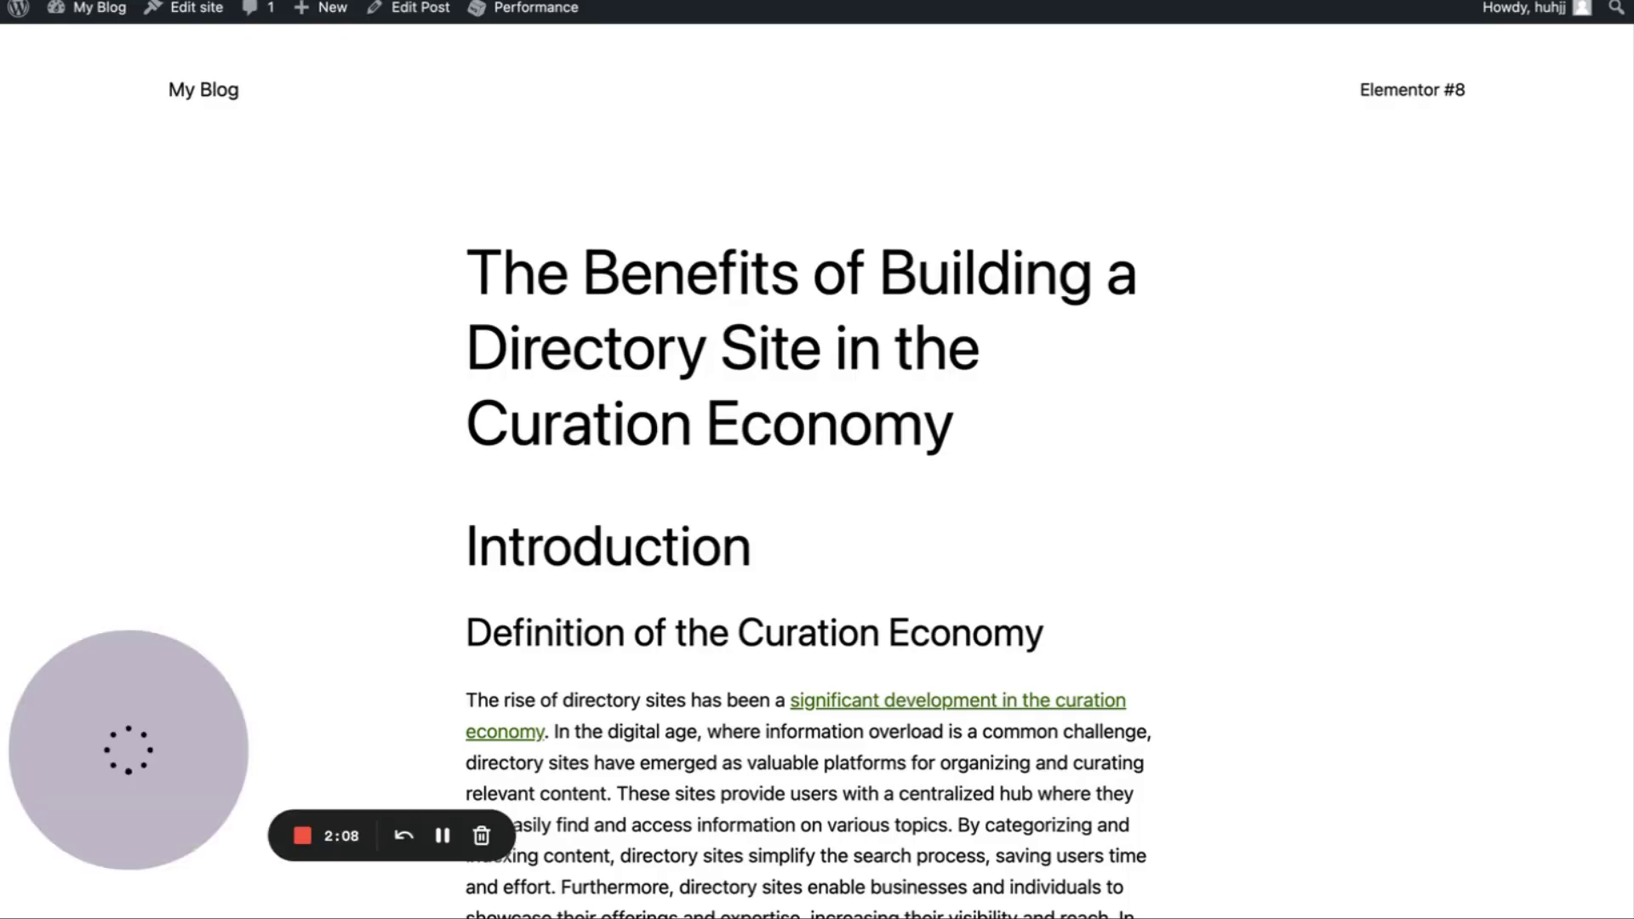
{"action": "scroll", "coordinate": [783, 368], "scroll_direction": "down", "scroll_amount": 5}
{"action": "scroll", "coordinate": [775, 400], "scroll_direction": "down", "scroll_amount": 8}
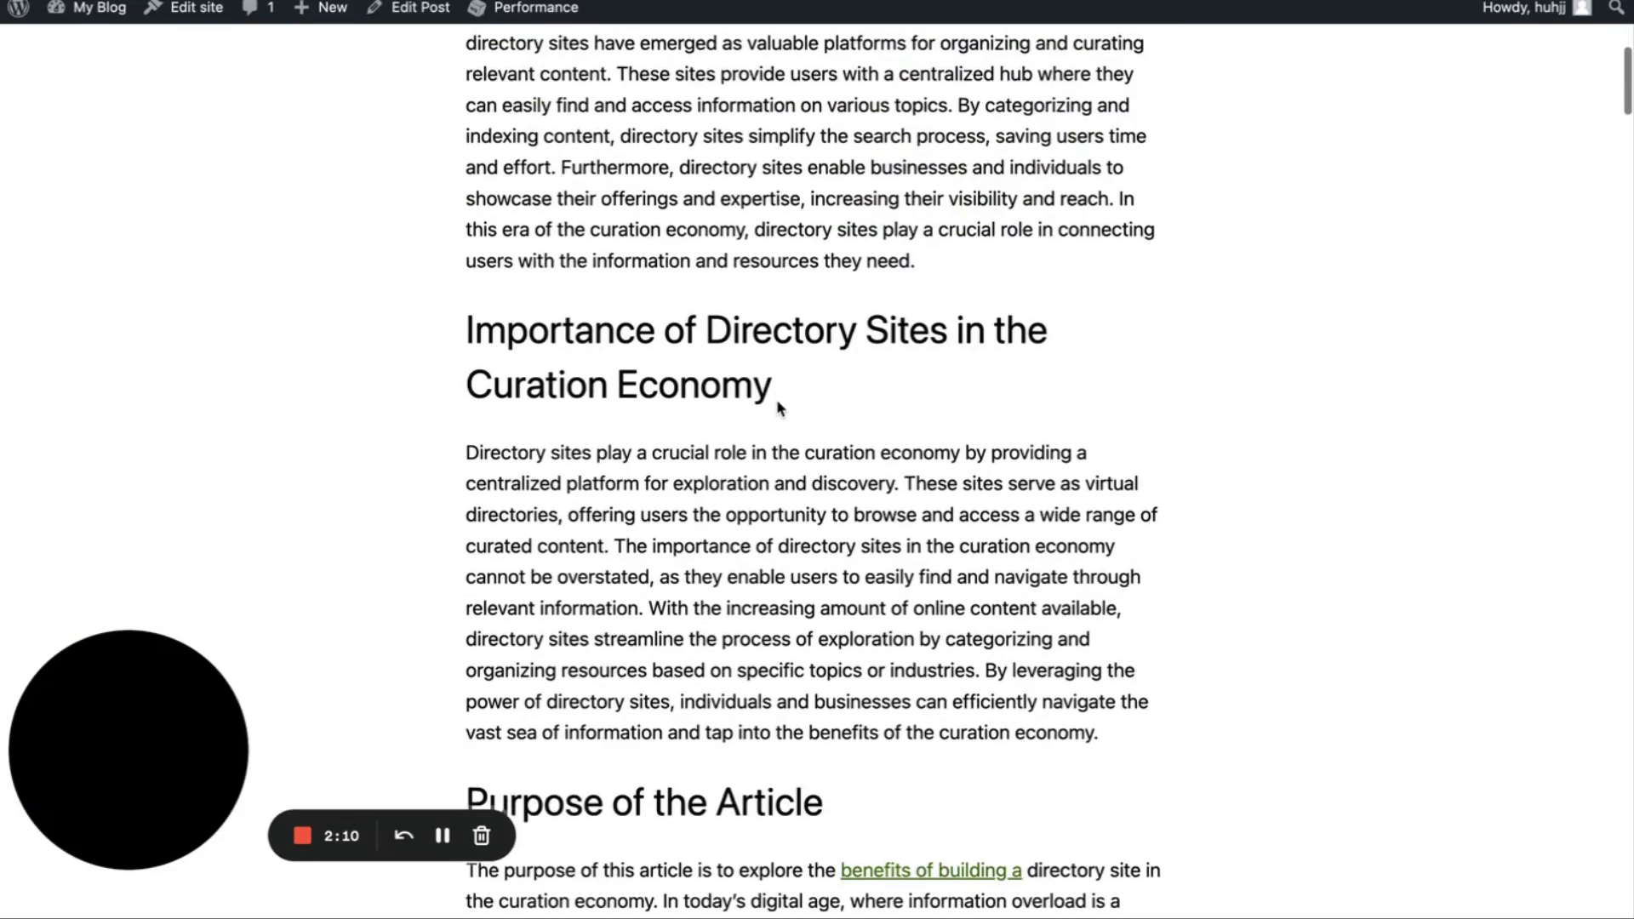
{"action": "scroll", "coordinate": [777, 401], "scroll_direction": "down", "scroll_amount": 14}
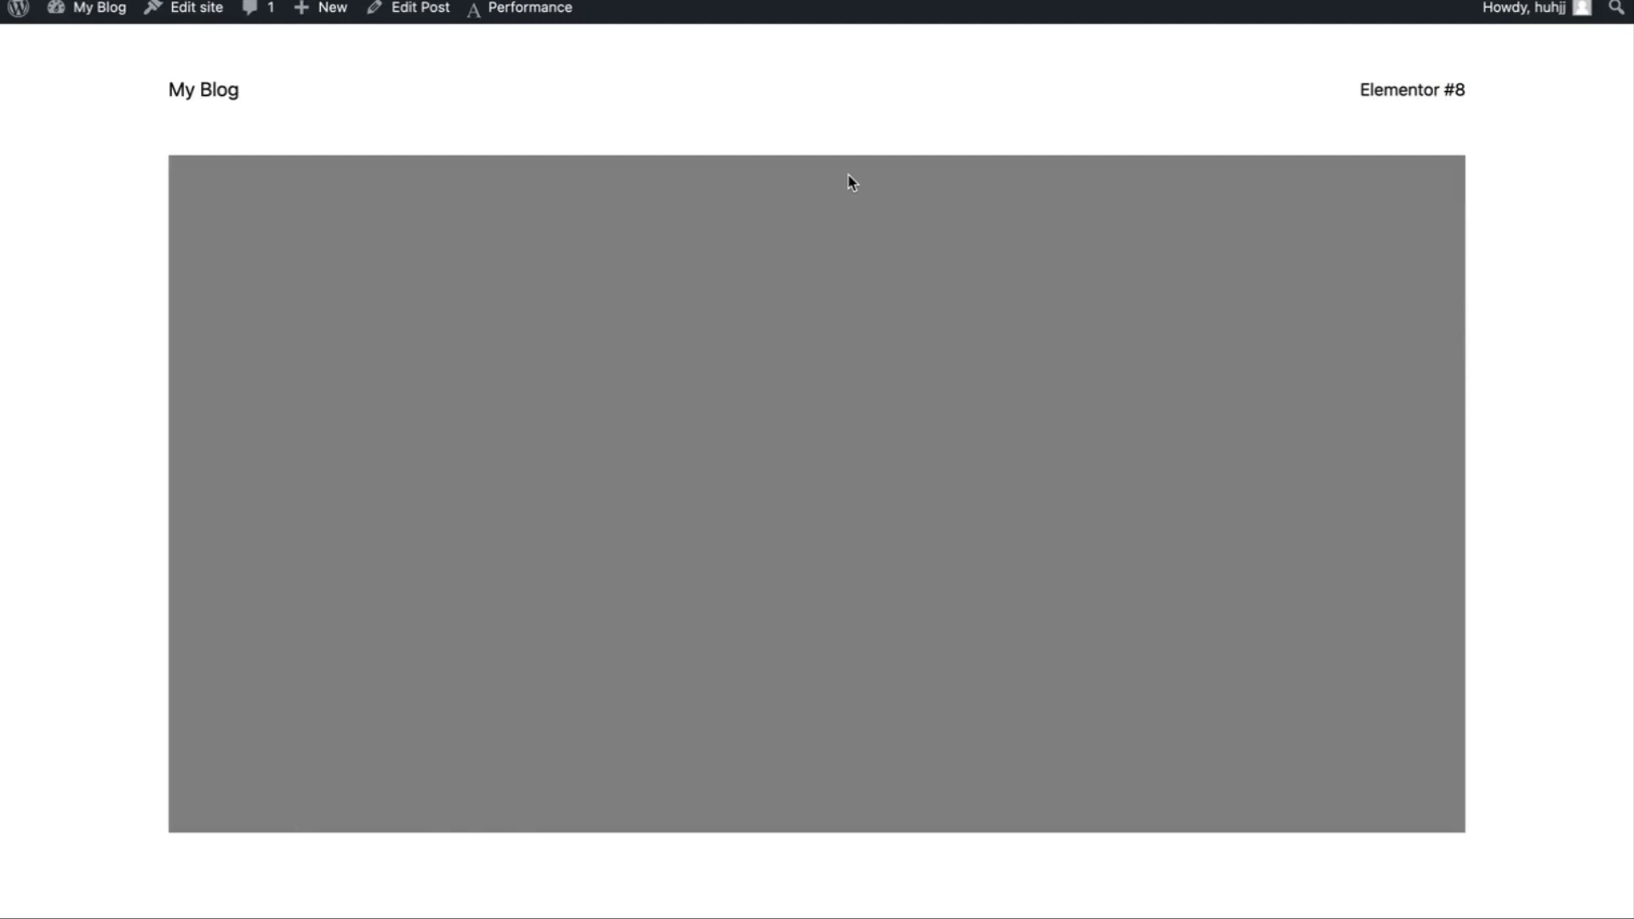
{"action": "scroll", "coordinate": [851, 182], "scroll_direction": "down", "scroll_amount": 6}
{"action": "scroll", "coordinate": [851, 182], "scroll_direction": "down", "scroll_amount": 8}
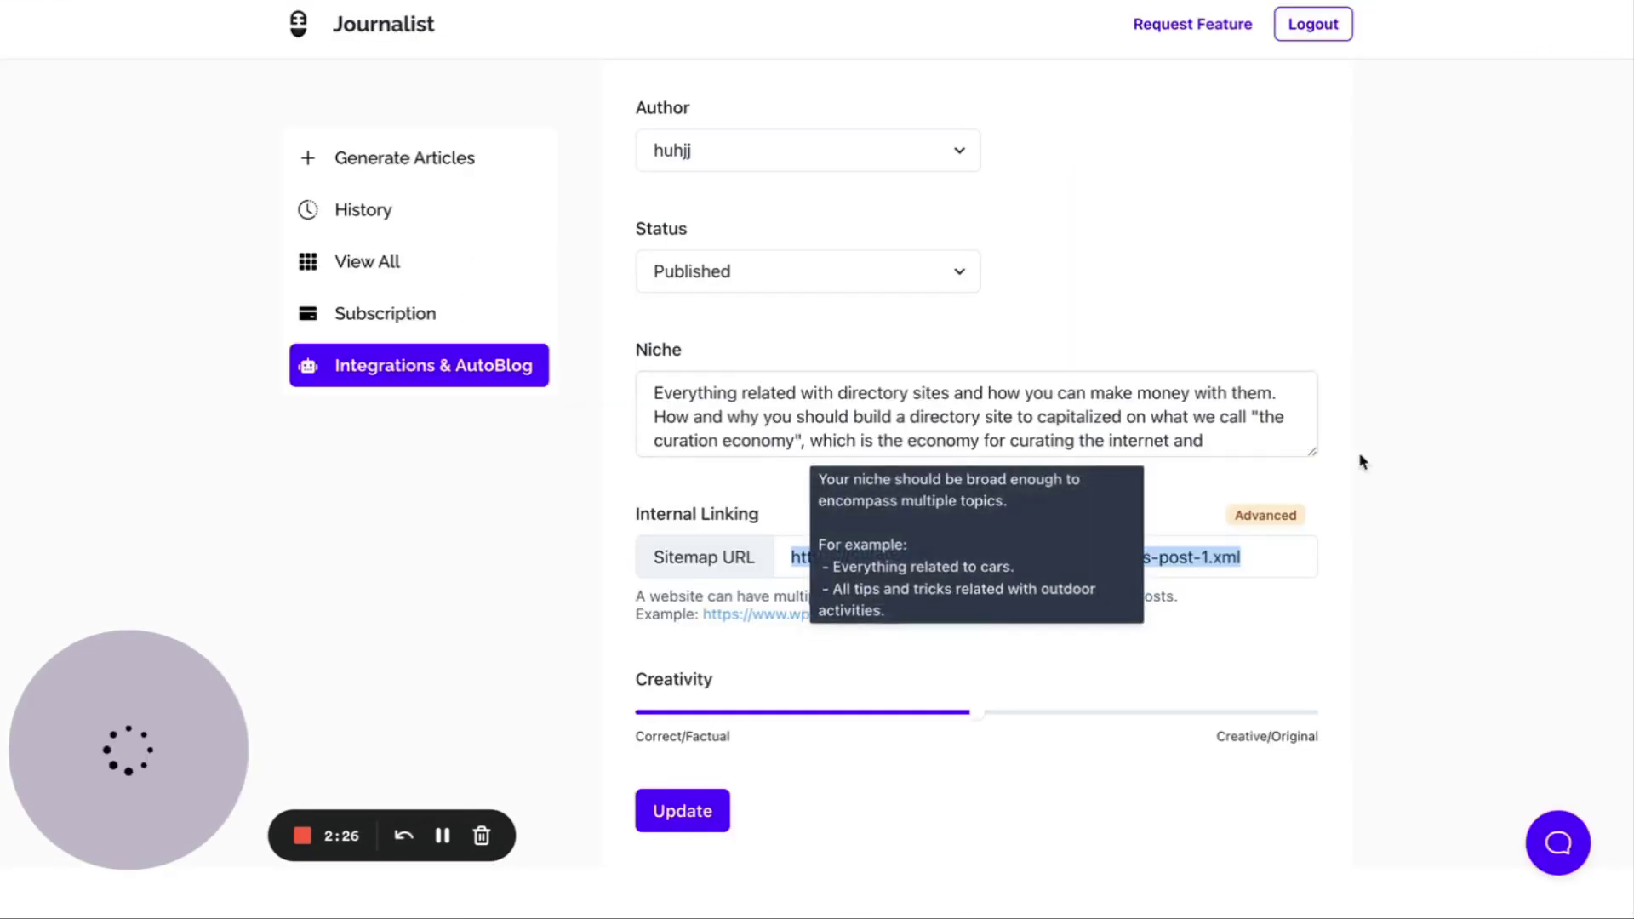
Step: Flip through the published posts on mobile optimization and internal links
{"action": "left_click", "coordinate": [1365, 459]}
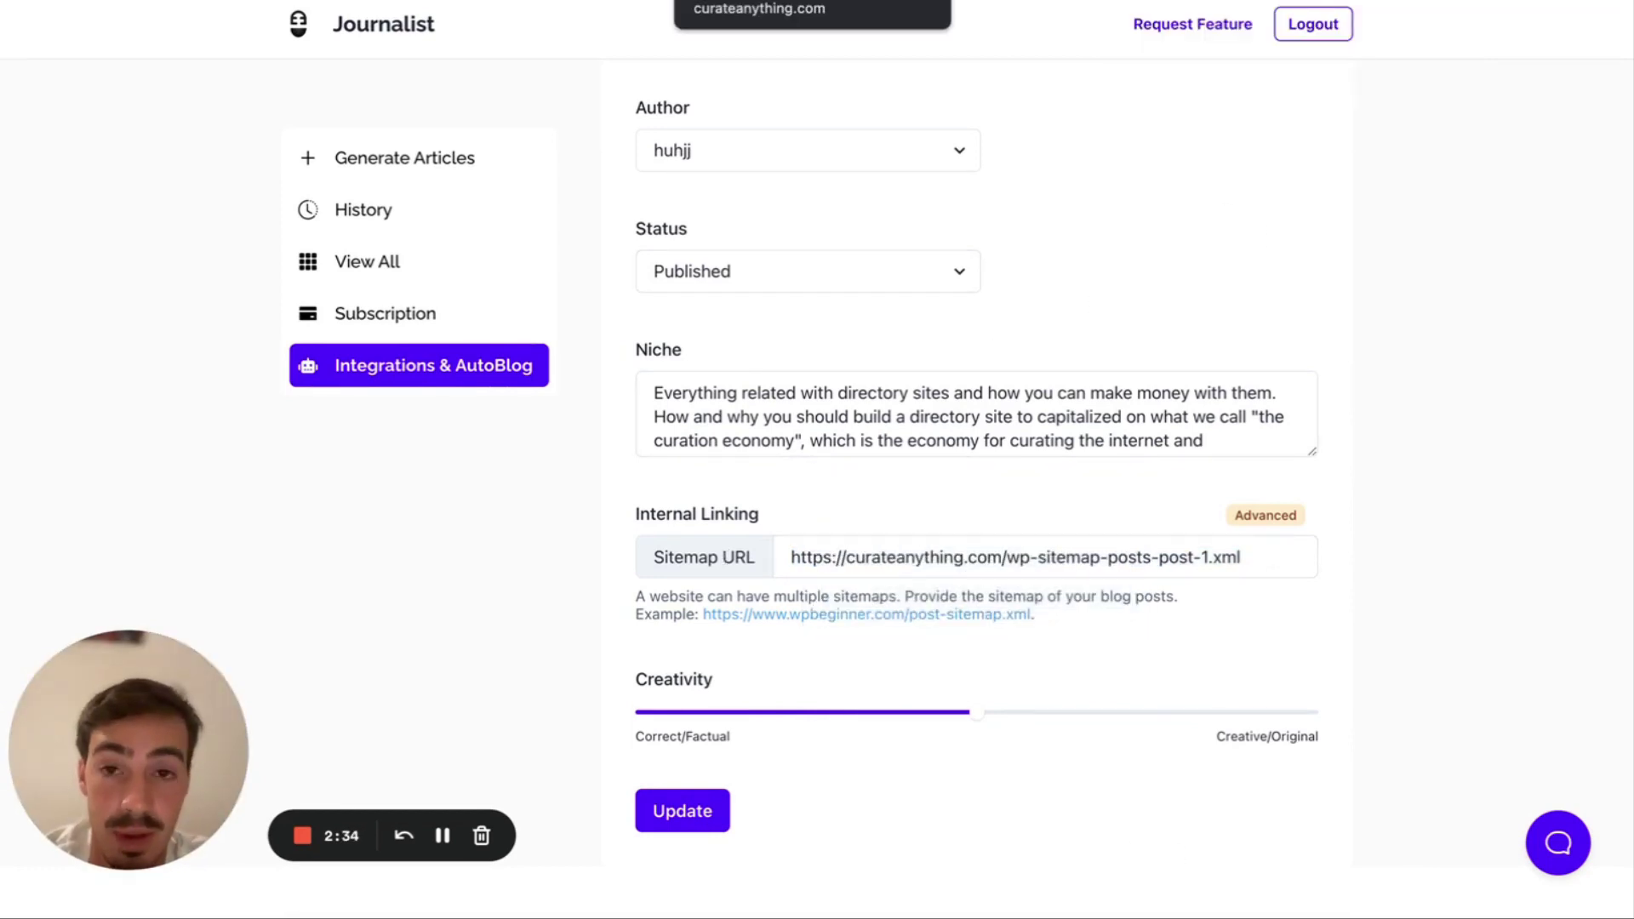
{"action": "key", "text": "ctrl+Tab"}
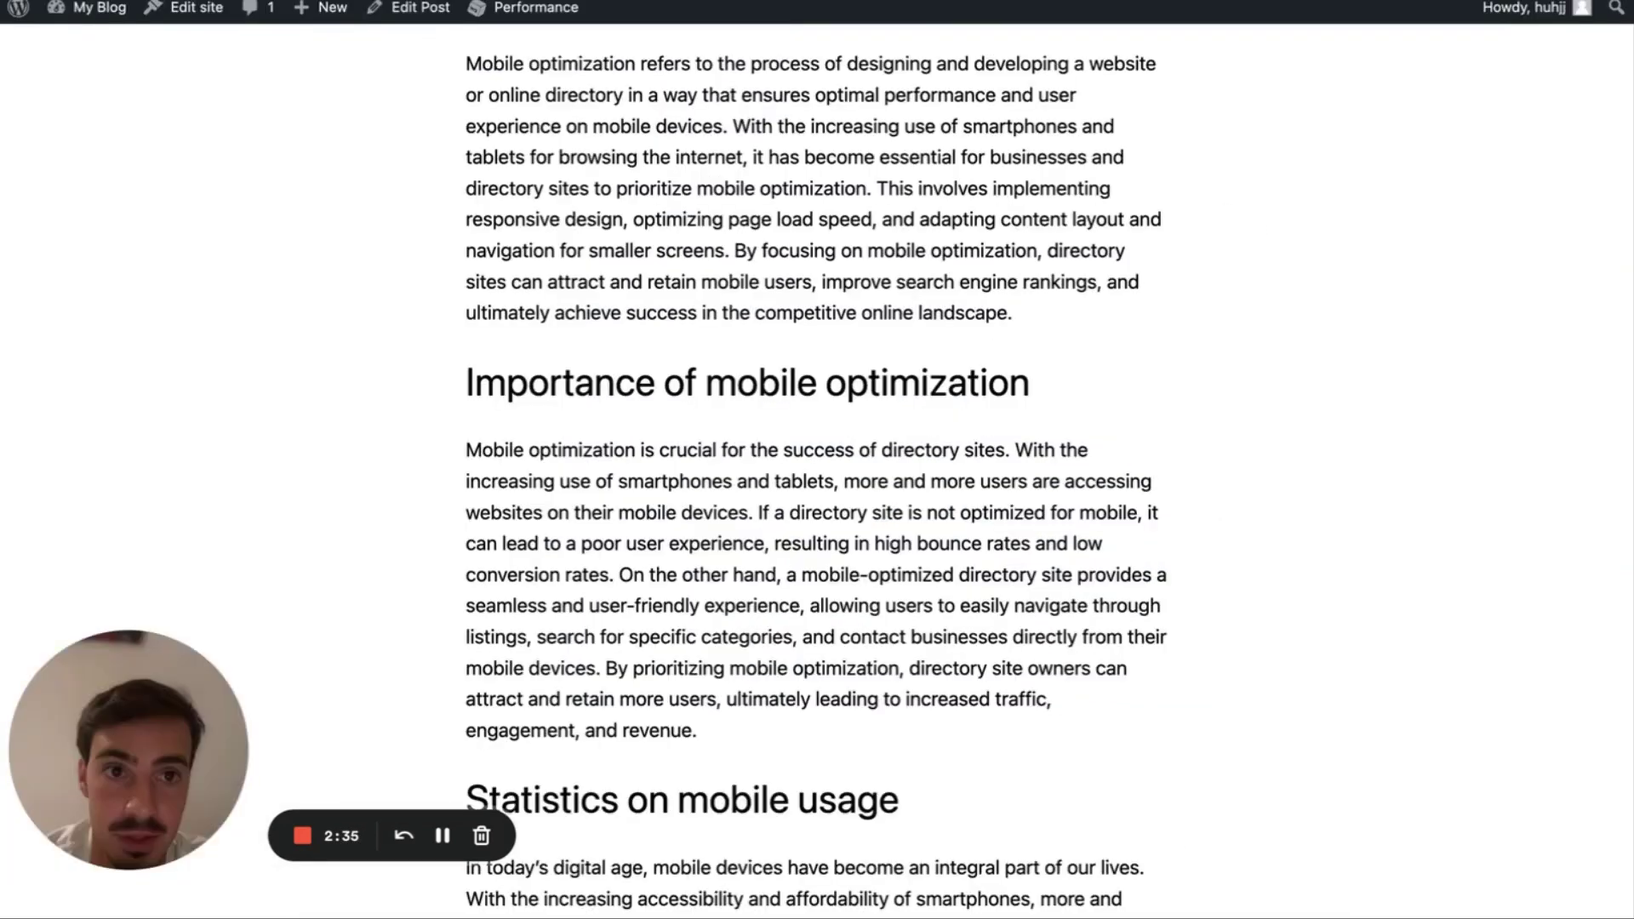
{"action": "key", "text": "ctrl+Tab"}
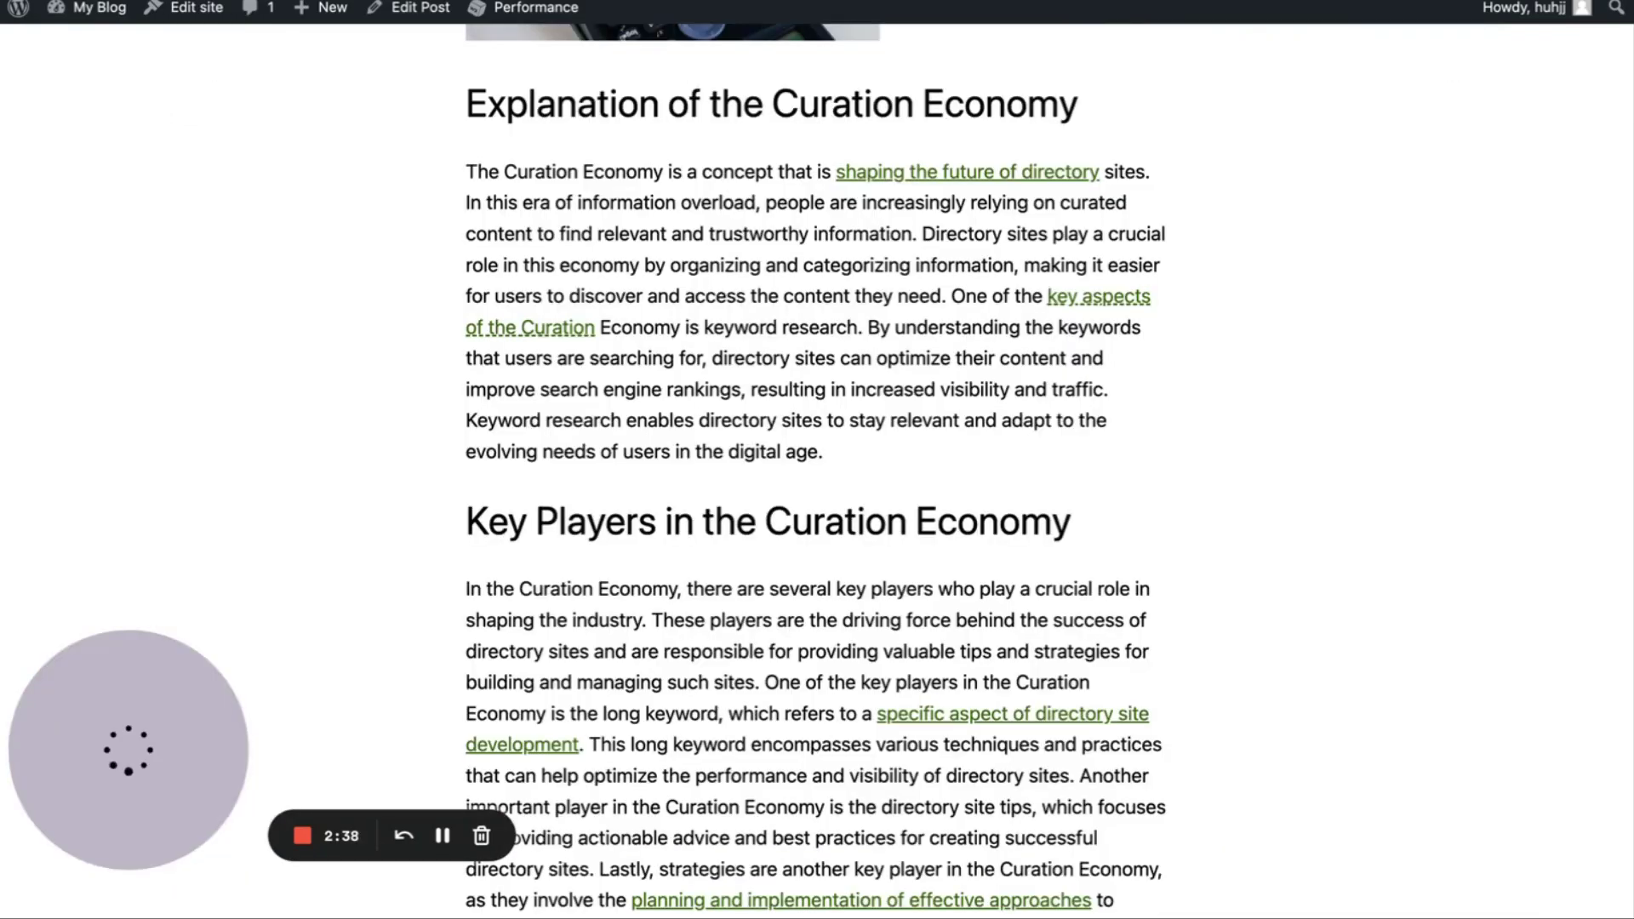
{"action": "scroll", "coordinate": [537, 63], "scroll_direction": "up", "scroll_amount": 10}
Step: Set the AutoBlog Frequency article count to 20
{"action": "key", "text": "ctrl+Tab"}
{"action": "scroll", "coordinate": [733, 340], "scroll_direction": "up", "scroll_amount": 8}
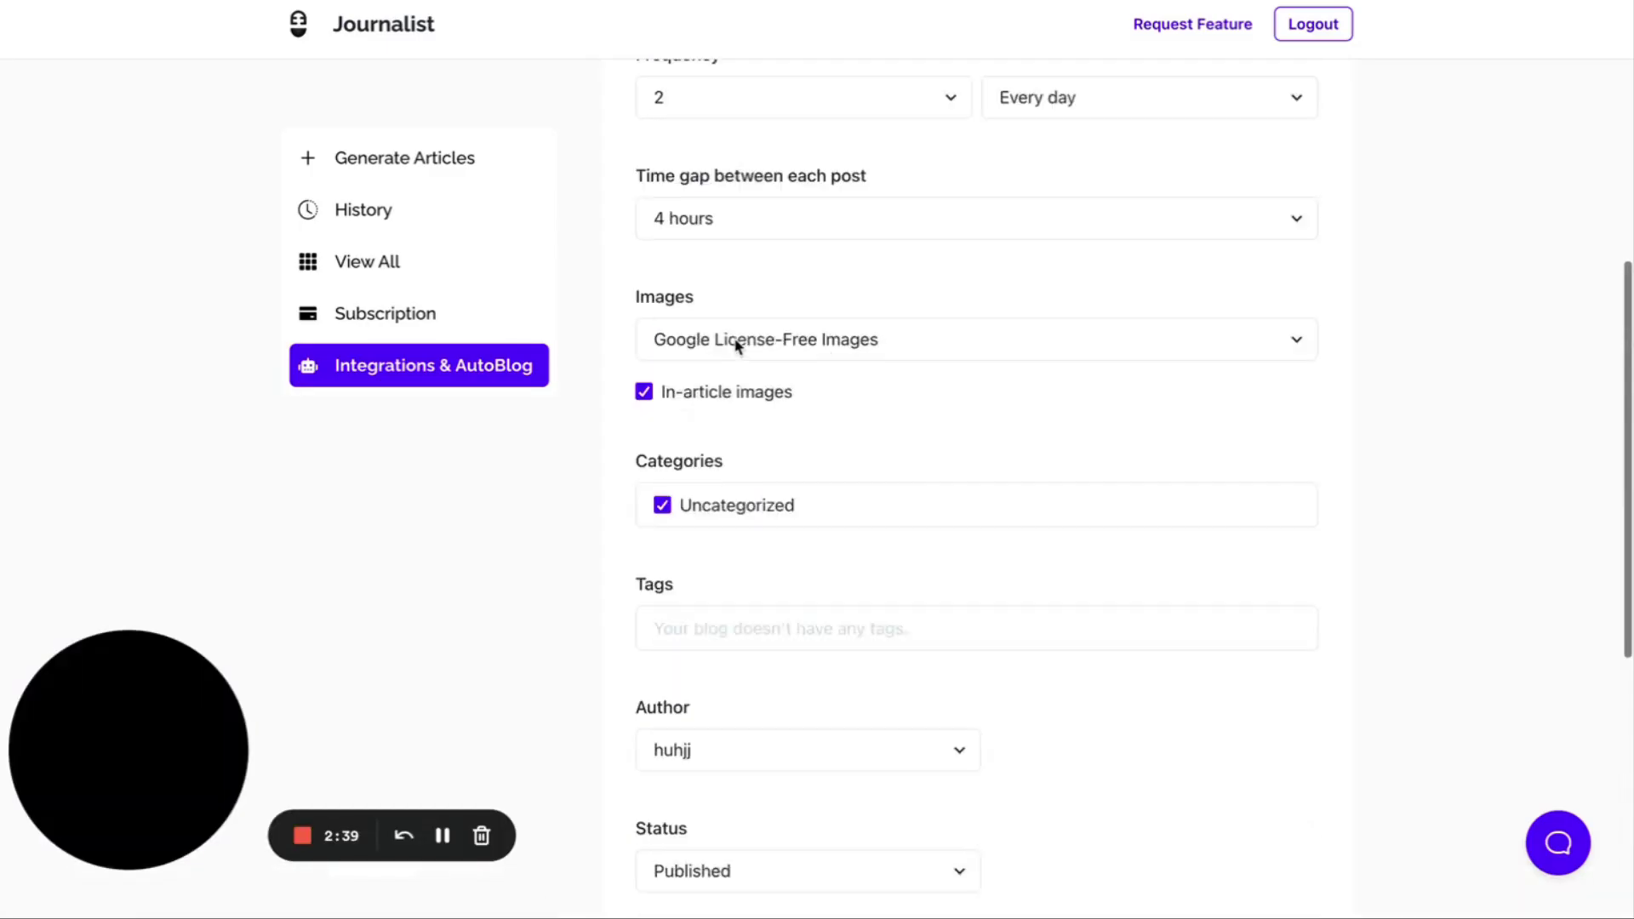
{"action": "left_click", "coordinate": [819, 143]}
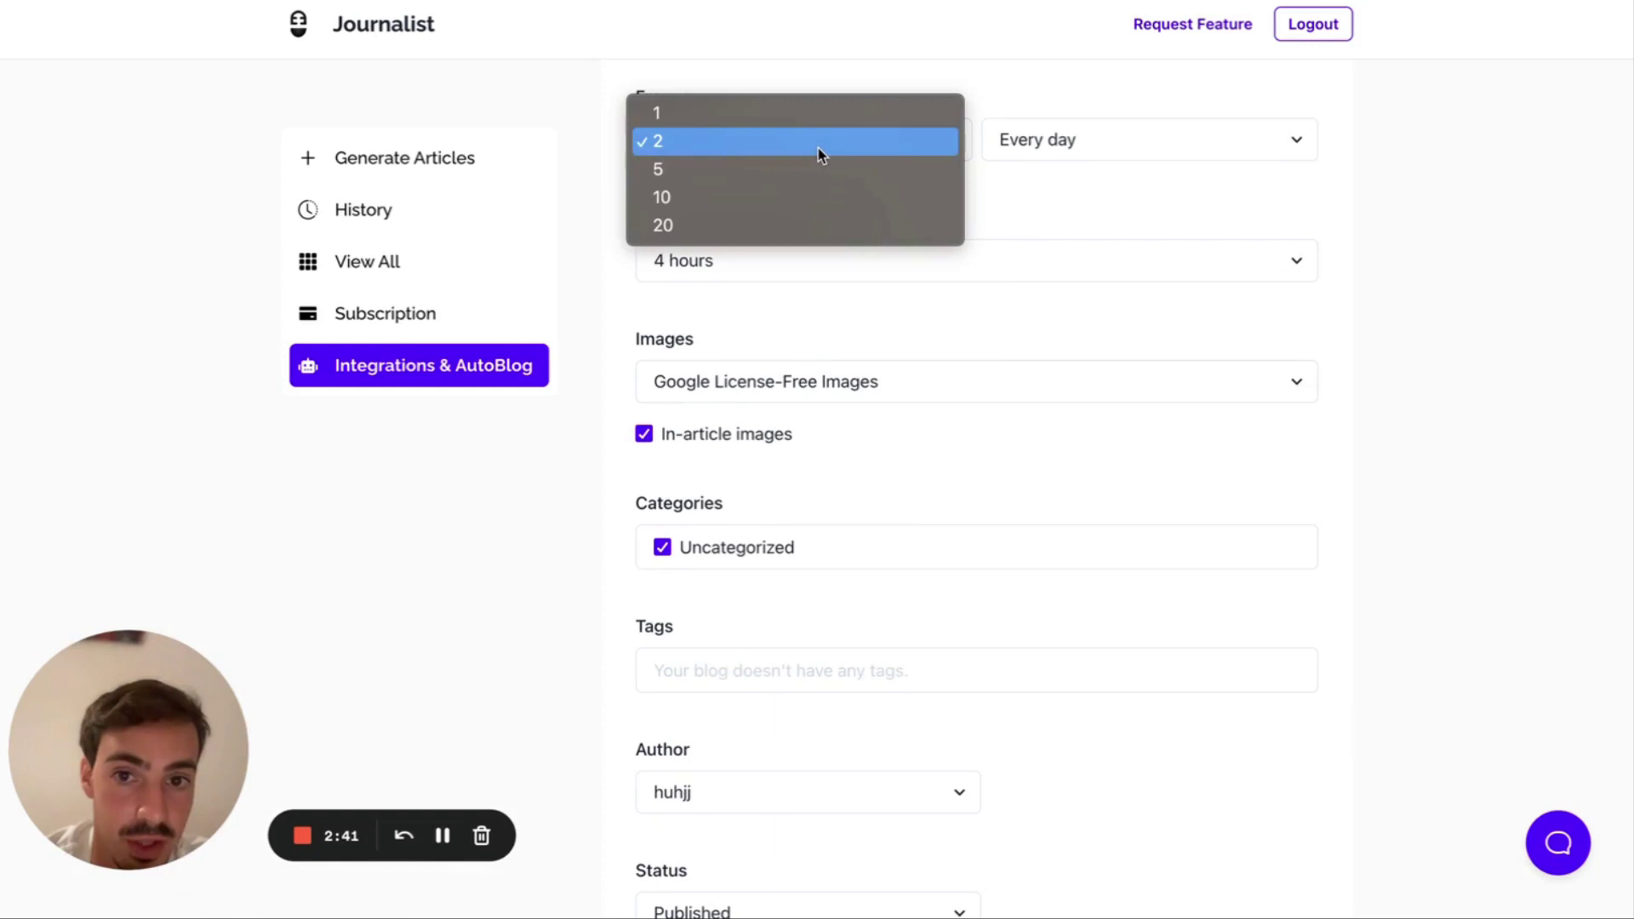
{"action": "left_click", "coordinate": [798, 225]}
{"action": "scroll", "coordinate": [1014, 324], "scroll_direction": "down", "scroll_amount": 7}
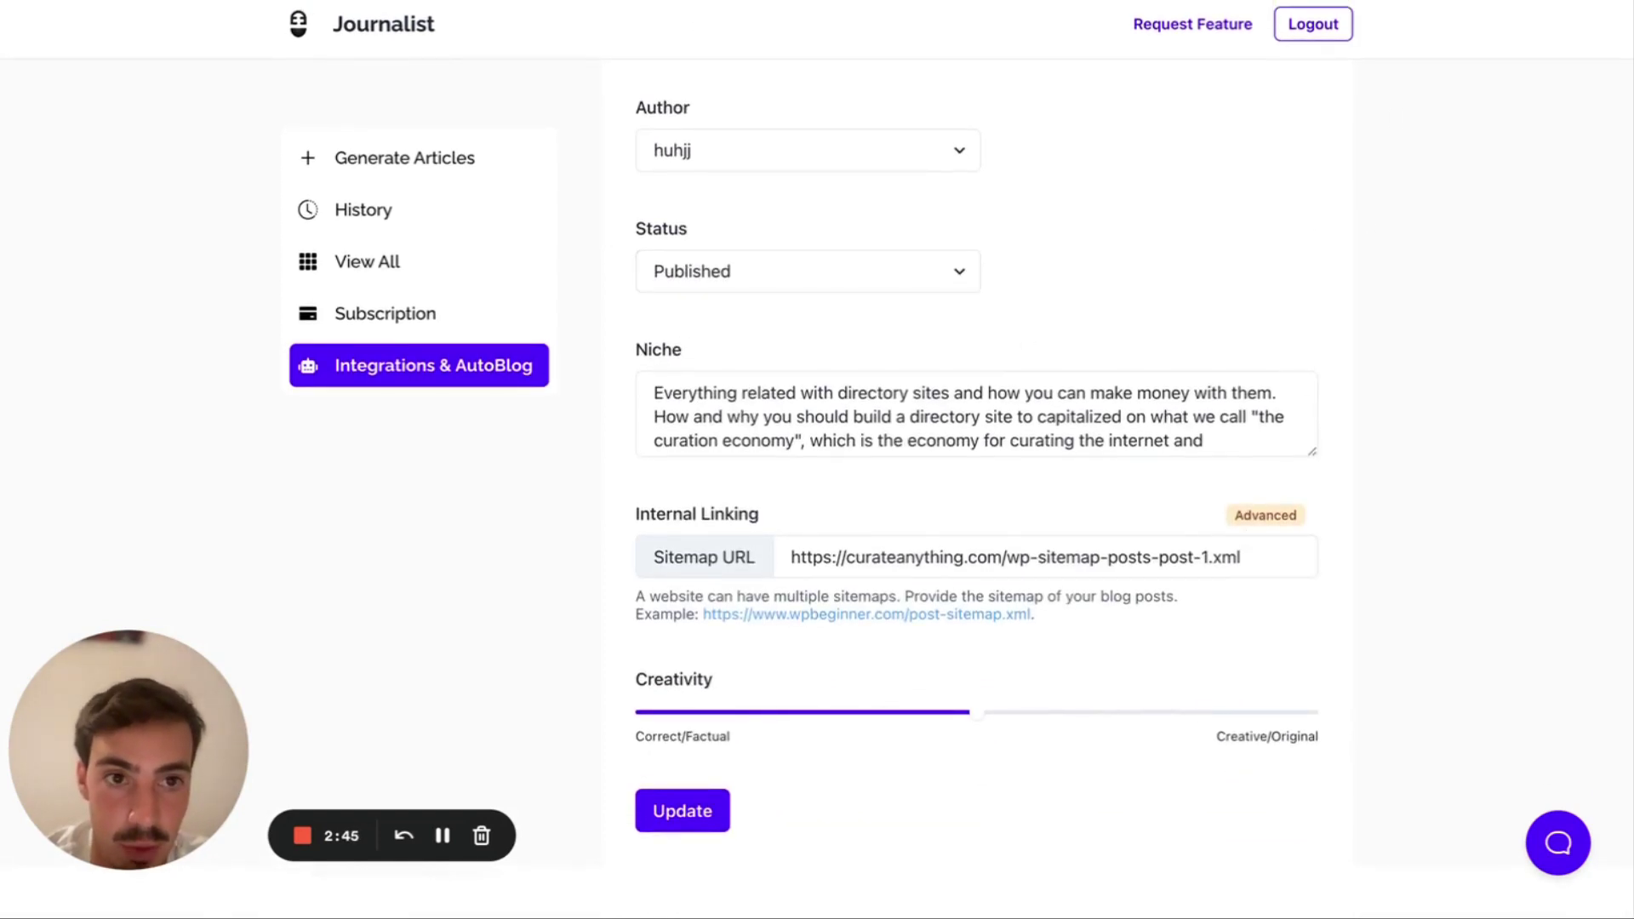
Step: Hand-write a red note beside the settings using on-screen drawing
{"action": "key", "text": "alt+shift+d"}
{"action": "left_click_drag", "start_coordinate": [1189, 129], "coordinate": [1231, 127]}
{"action": "left_click_drag", "start_coordinate": [1219, 214], "coordinate": [1233, 197]}
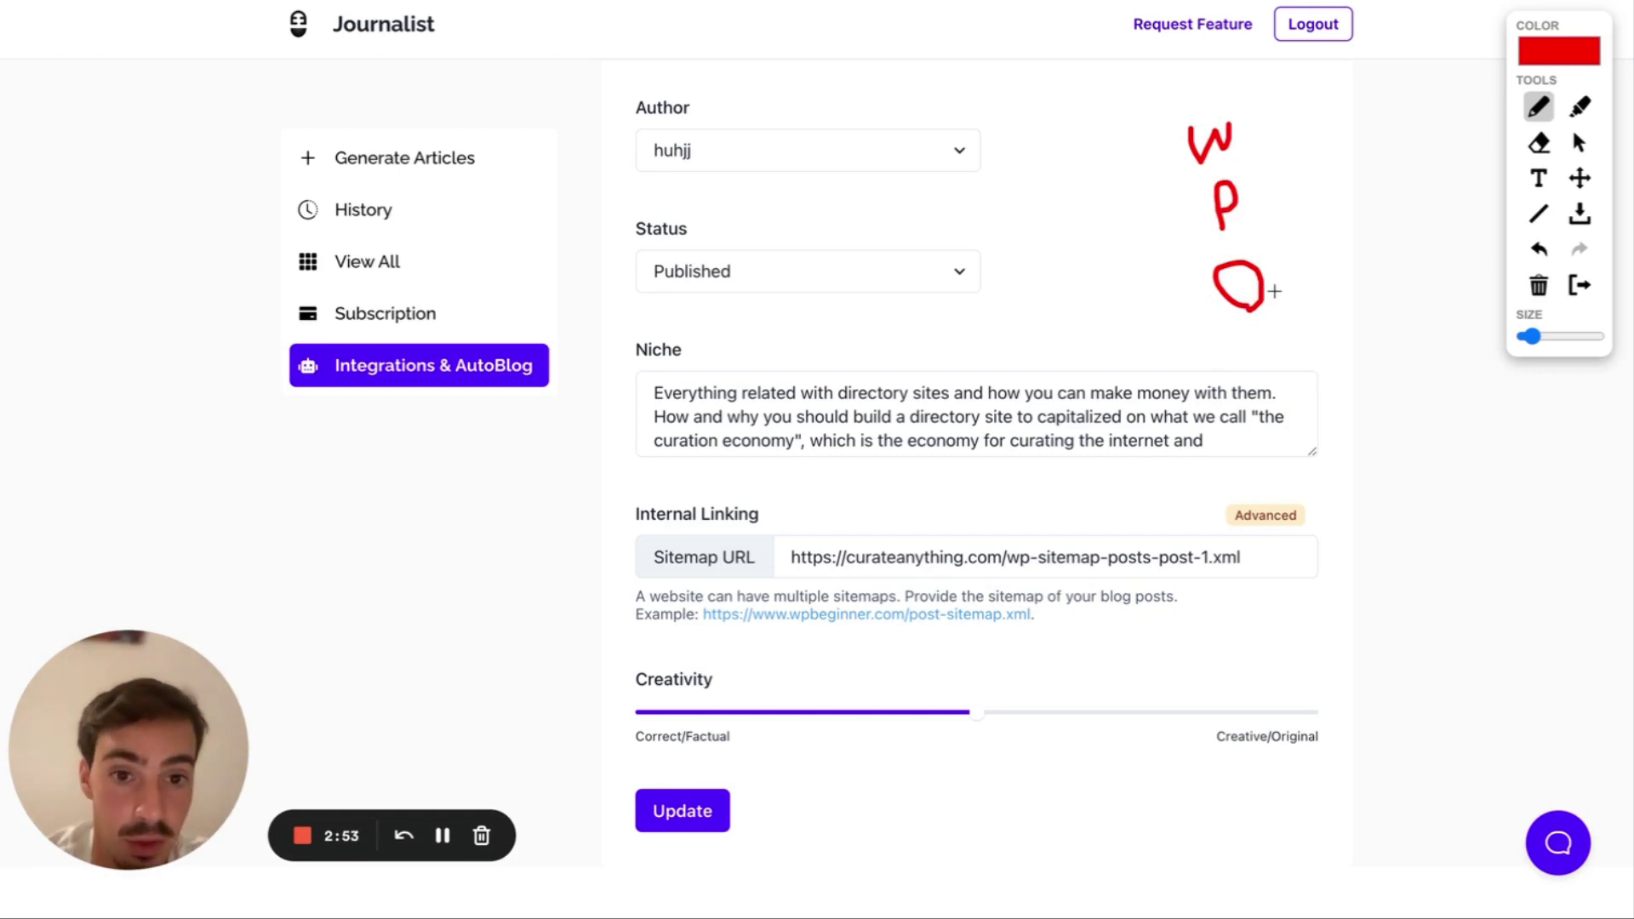
{"action": "left_click", "coordinate": [1579, 284]}
Step: Open the All Articles list and the Curation Economy directory-site article
{"action": "scroll", "coordinate": [157, 171], "scroll_direction": "up", "scroll_amount": 1}
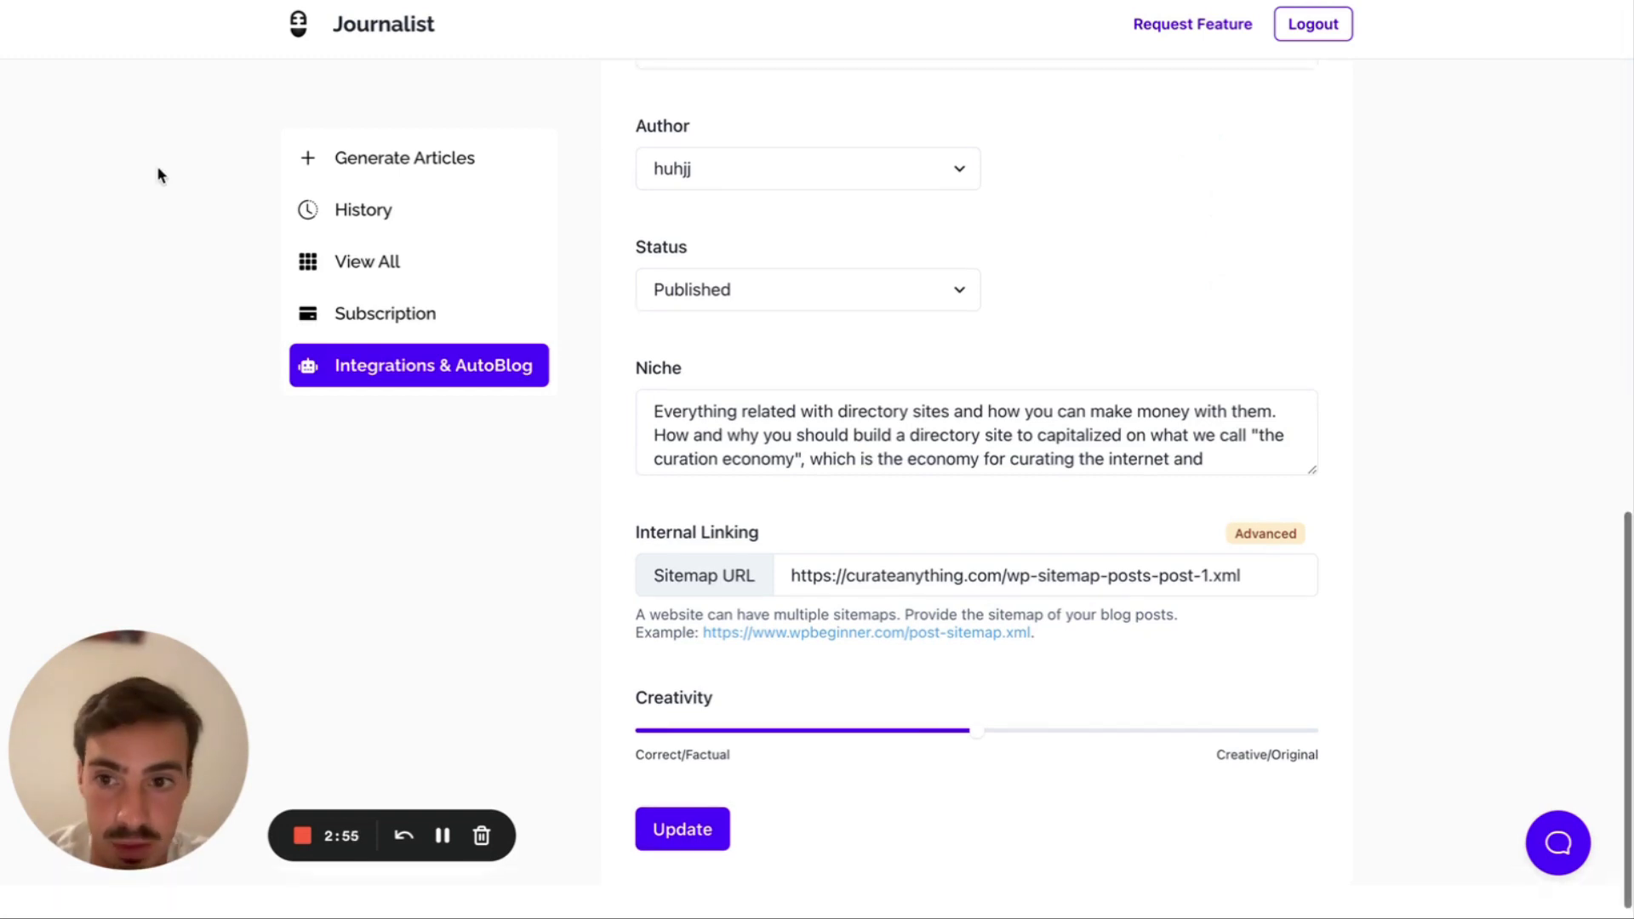
{"action": "left_click", "coordinate": [385, 260]}
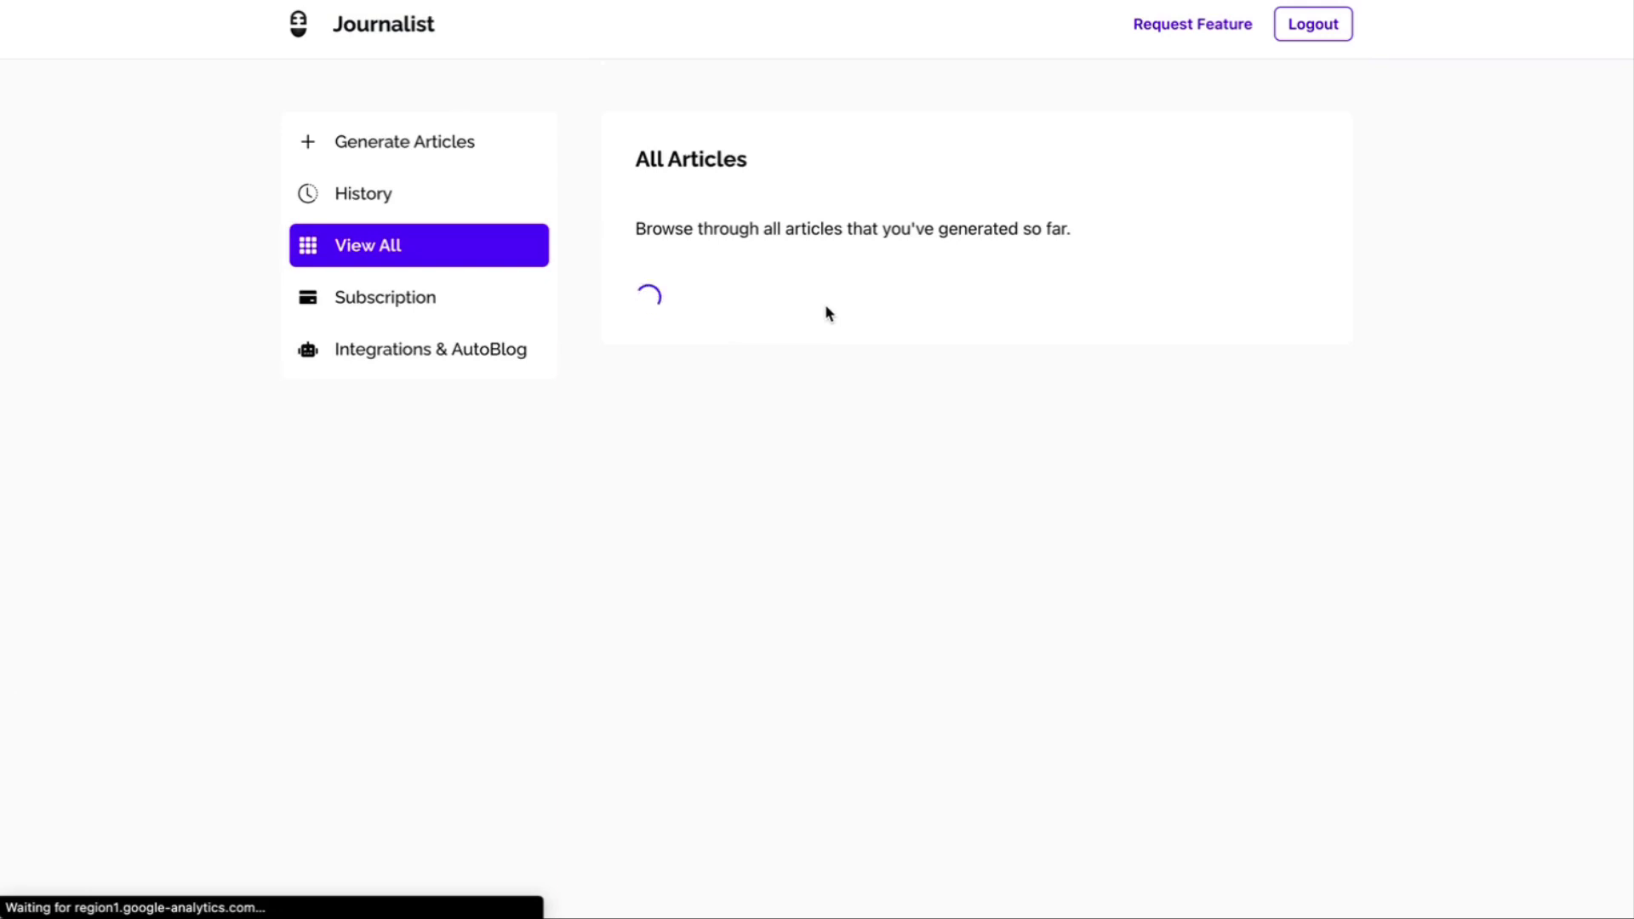
{"action": "scroll", "coordinate": [809, 312], "scroll_direction": "down", "scroll_amount": 2}
{"action": "left_click", "coordinate": [1103, 270]}
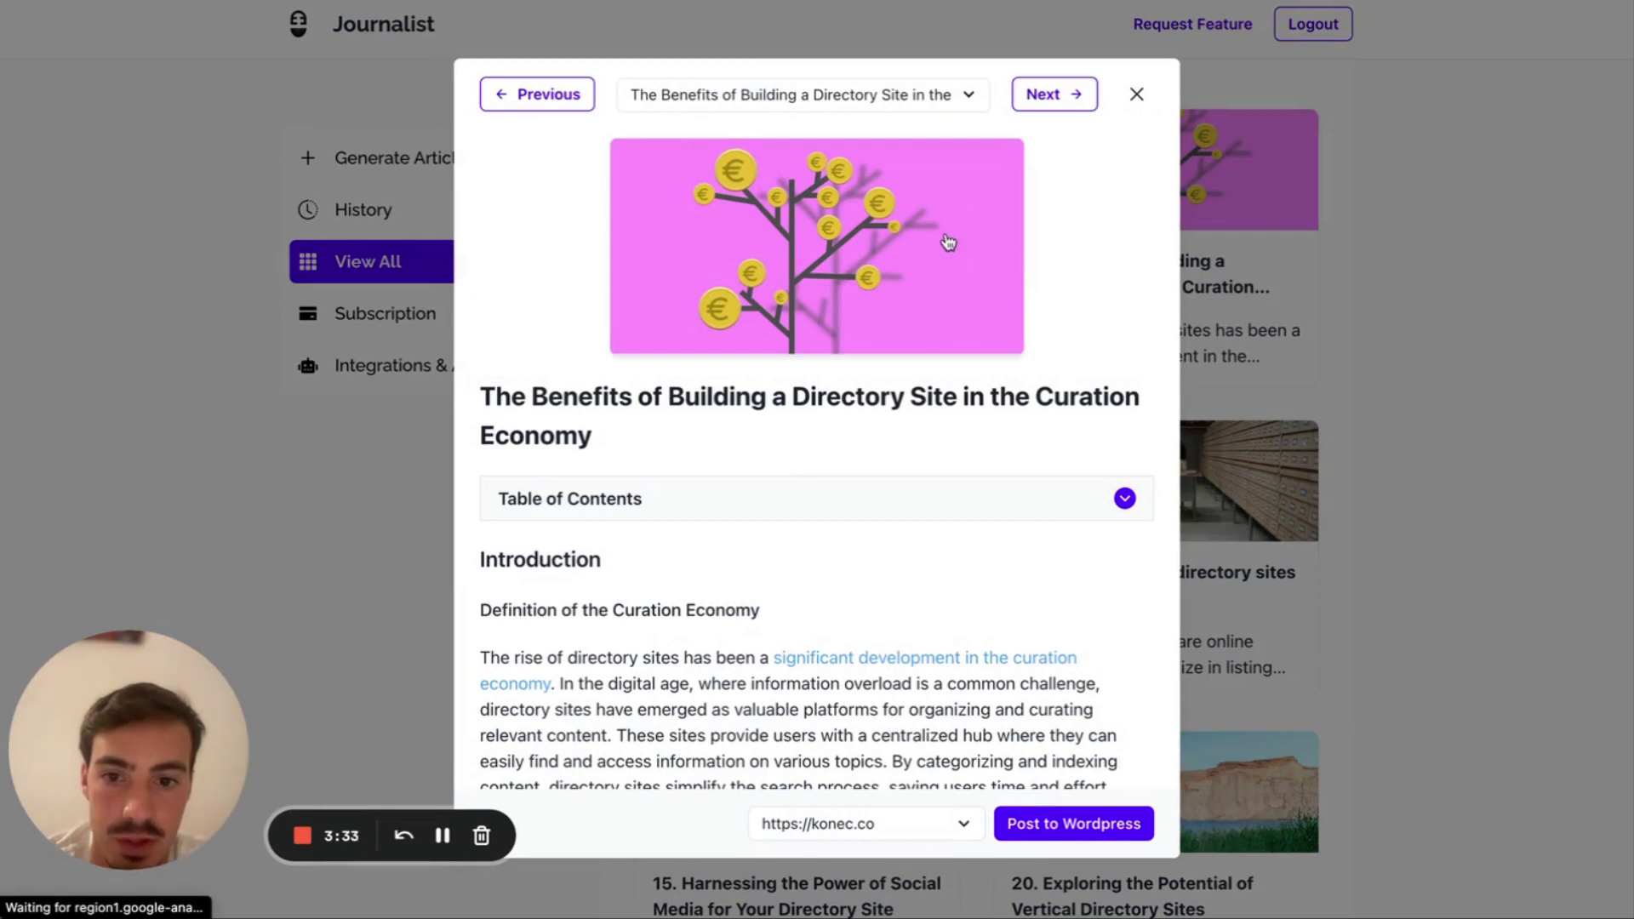
Step: Expand and collapse the article's table of contents
{"action": "scroll", "coordinate": [807, 442], "scroll_direction": "down", "scroll_amount": 3}
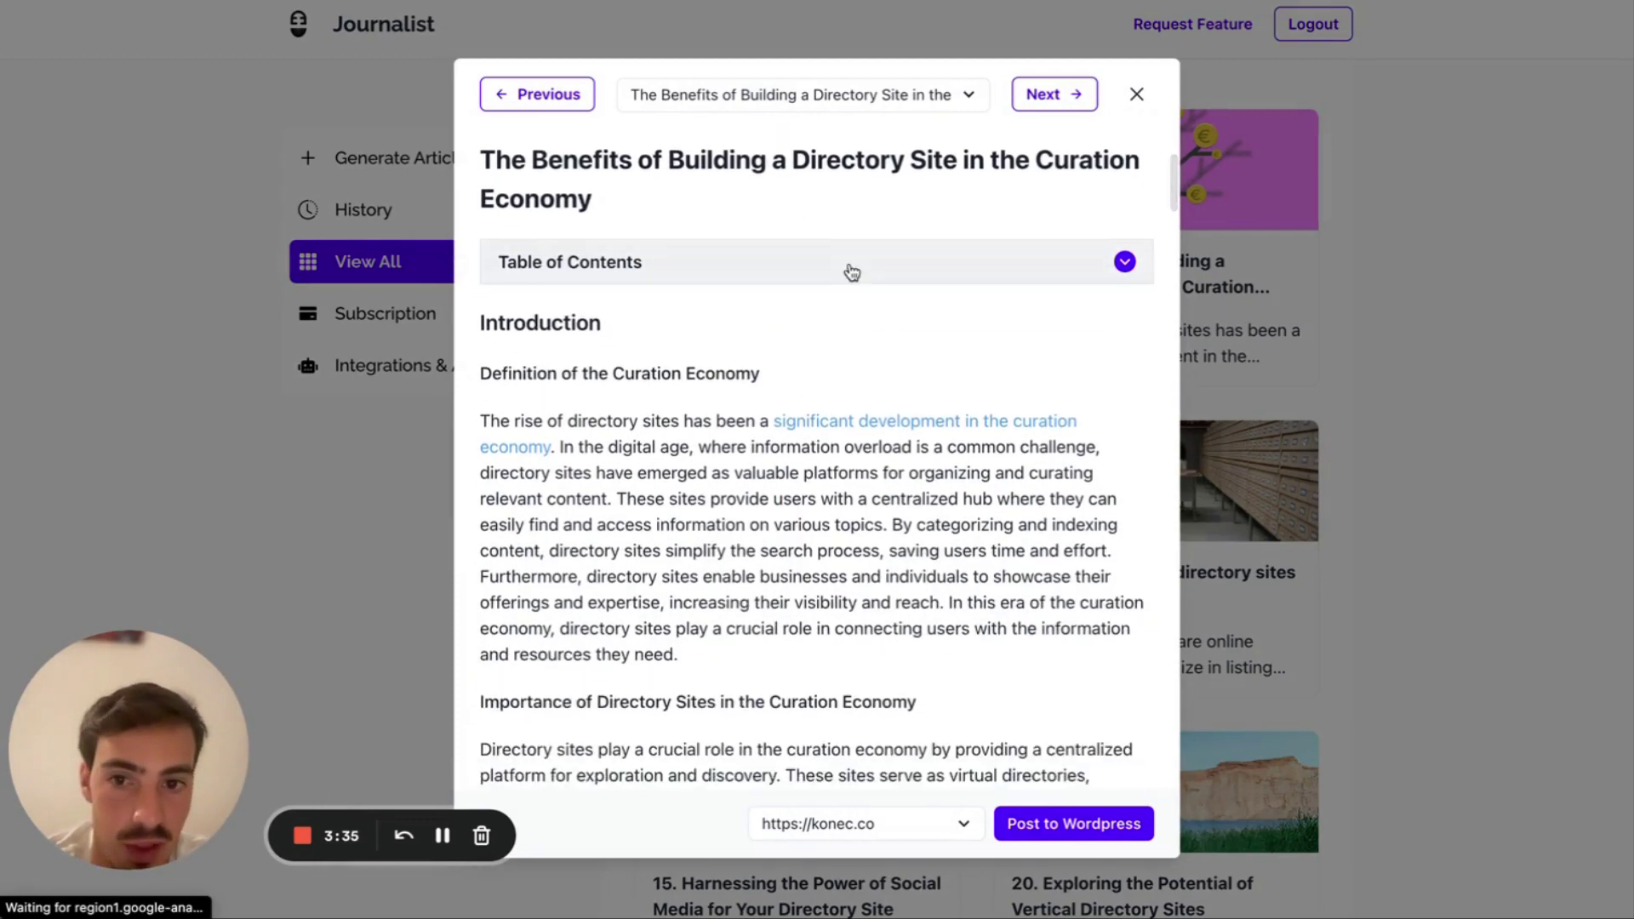
{"action": "left_click", "coordinate": [852, 270]}
{"action": "left_click", "coordinate": [852, 271]}
{"action": "scroll", "coordinate": [852, 272], "scroll_direction": "up", "scroll_amount": 3}
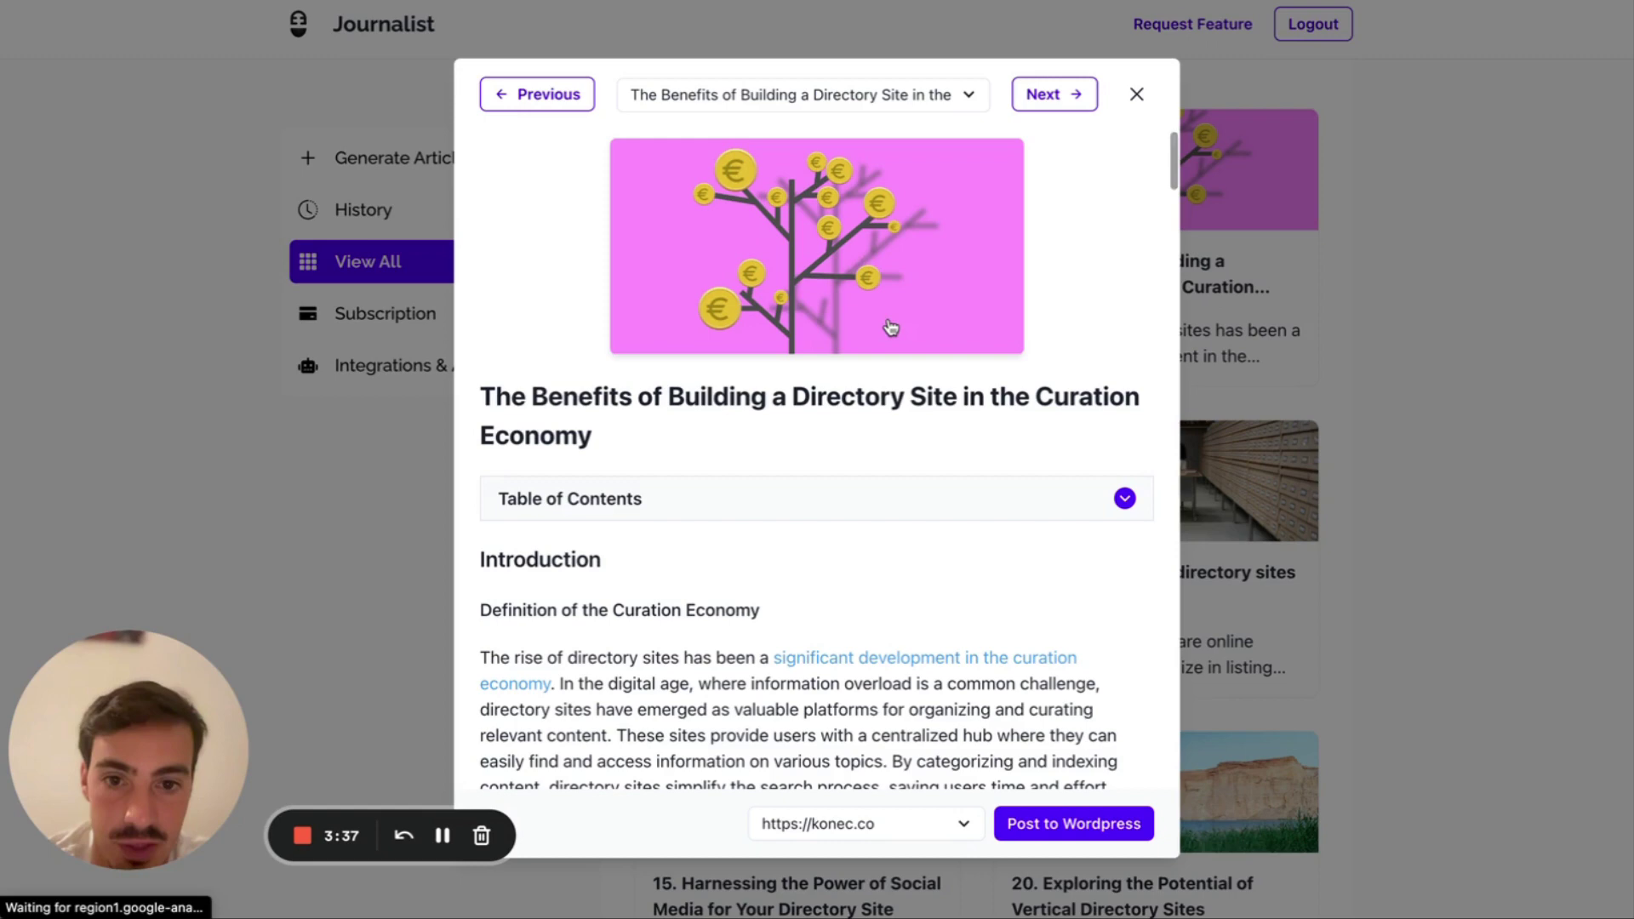
{"action": "scroll", "coordinate": [889, 328], "scroll_direction": "down", "scroll_amount": 6}
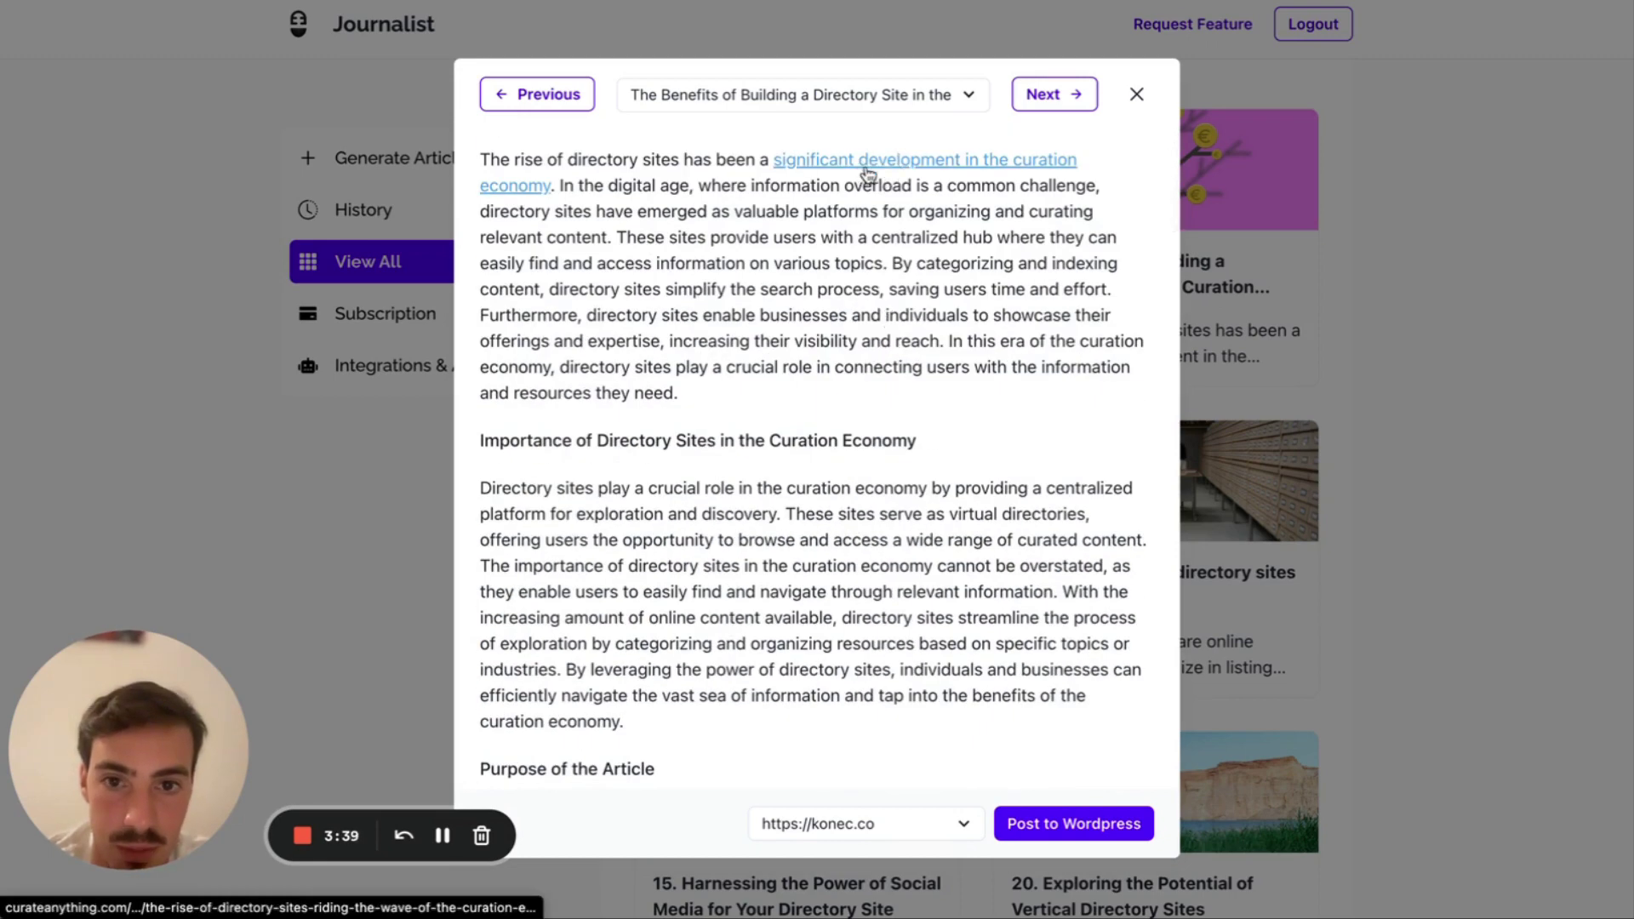
{"action": "scroll", "coordinate": [789, 370], "scroll_direction": "down", "scroll_amount": 9}
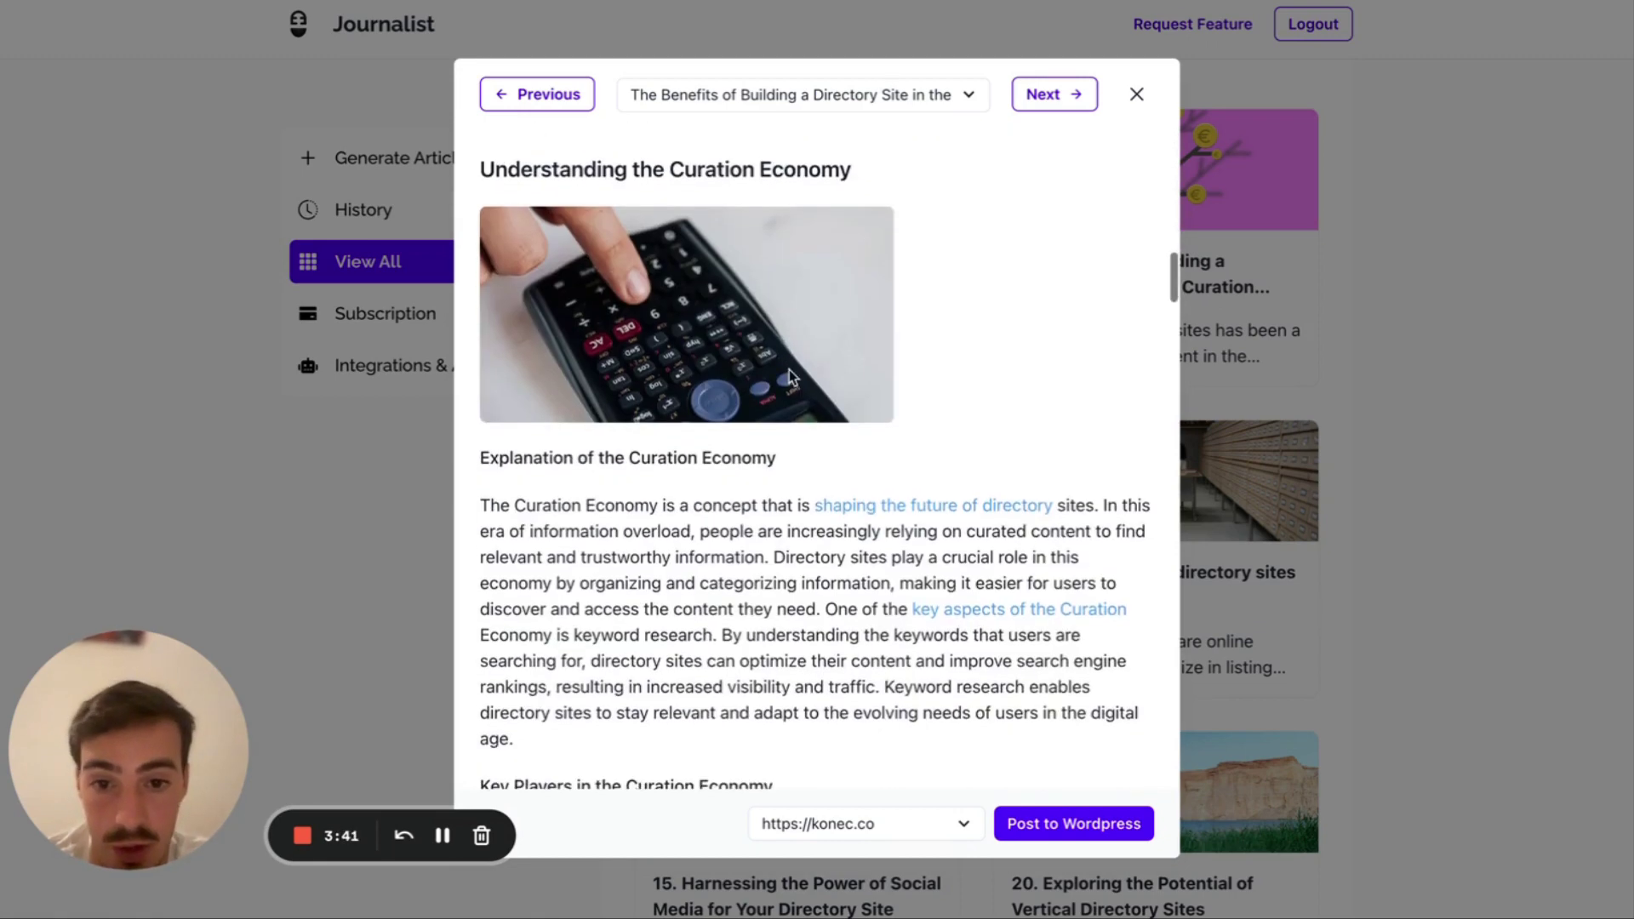
{"action": "scroll", "coordinate": [788, 369], "scroll_direction": "up", "scroll_amount": 10}
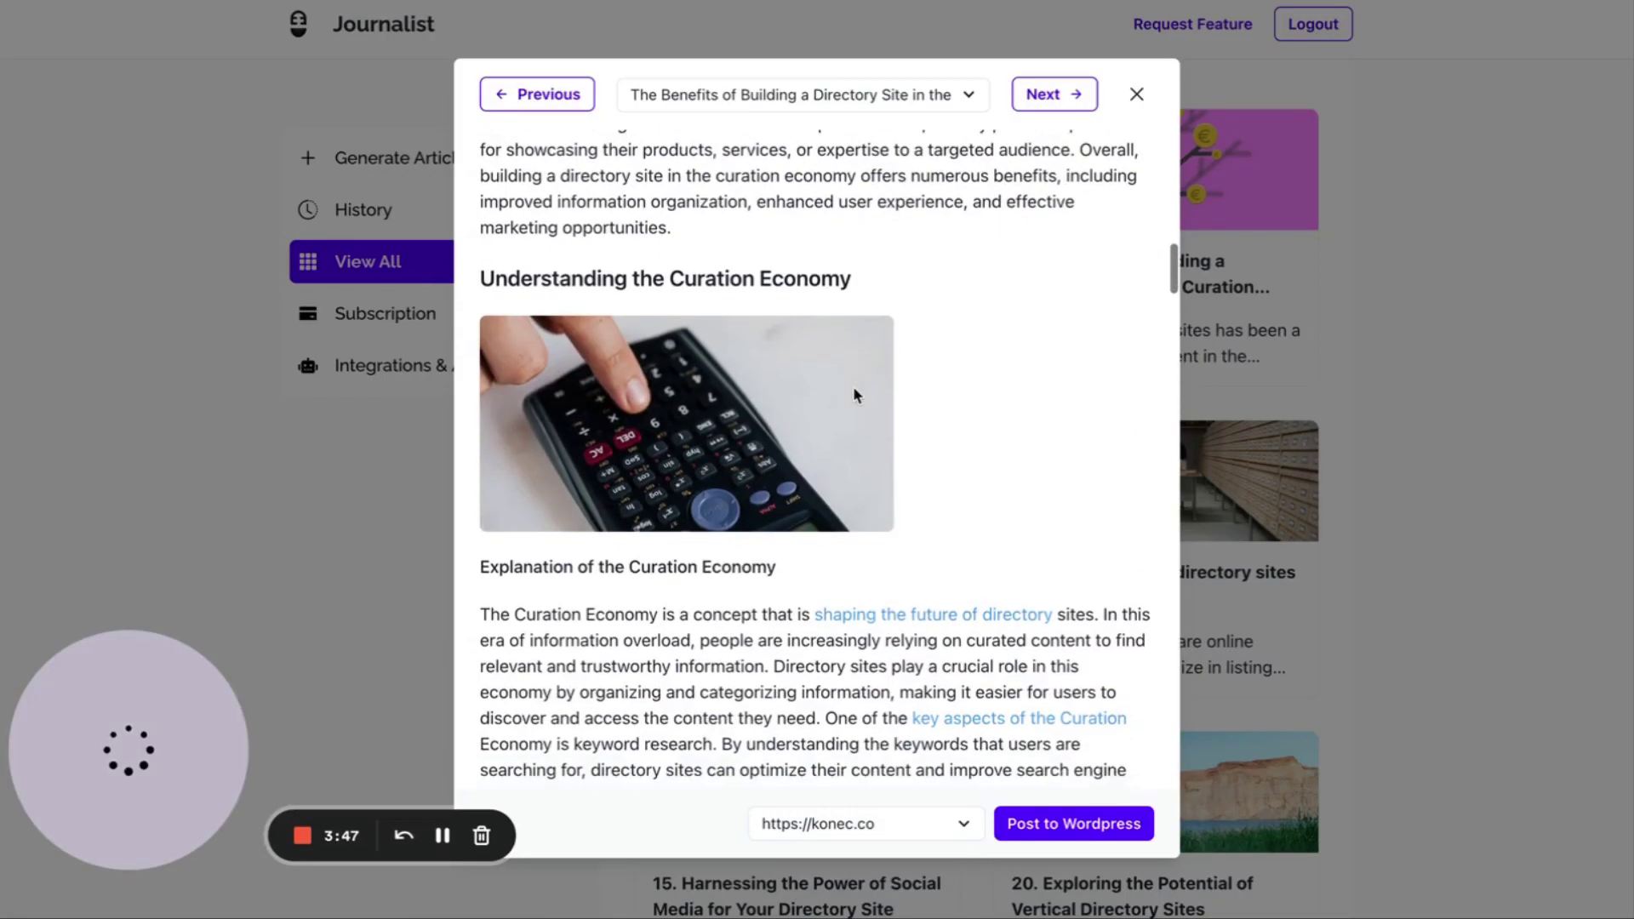
Step: Scroll through the article's linked text to check its internal links
{"action": "scroll", "coordinate": [853, 388], "scroll_direction": "down", "scroll_amount": 20}
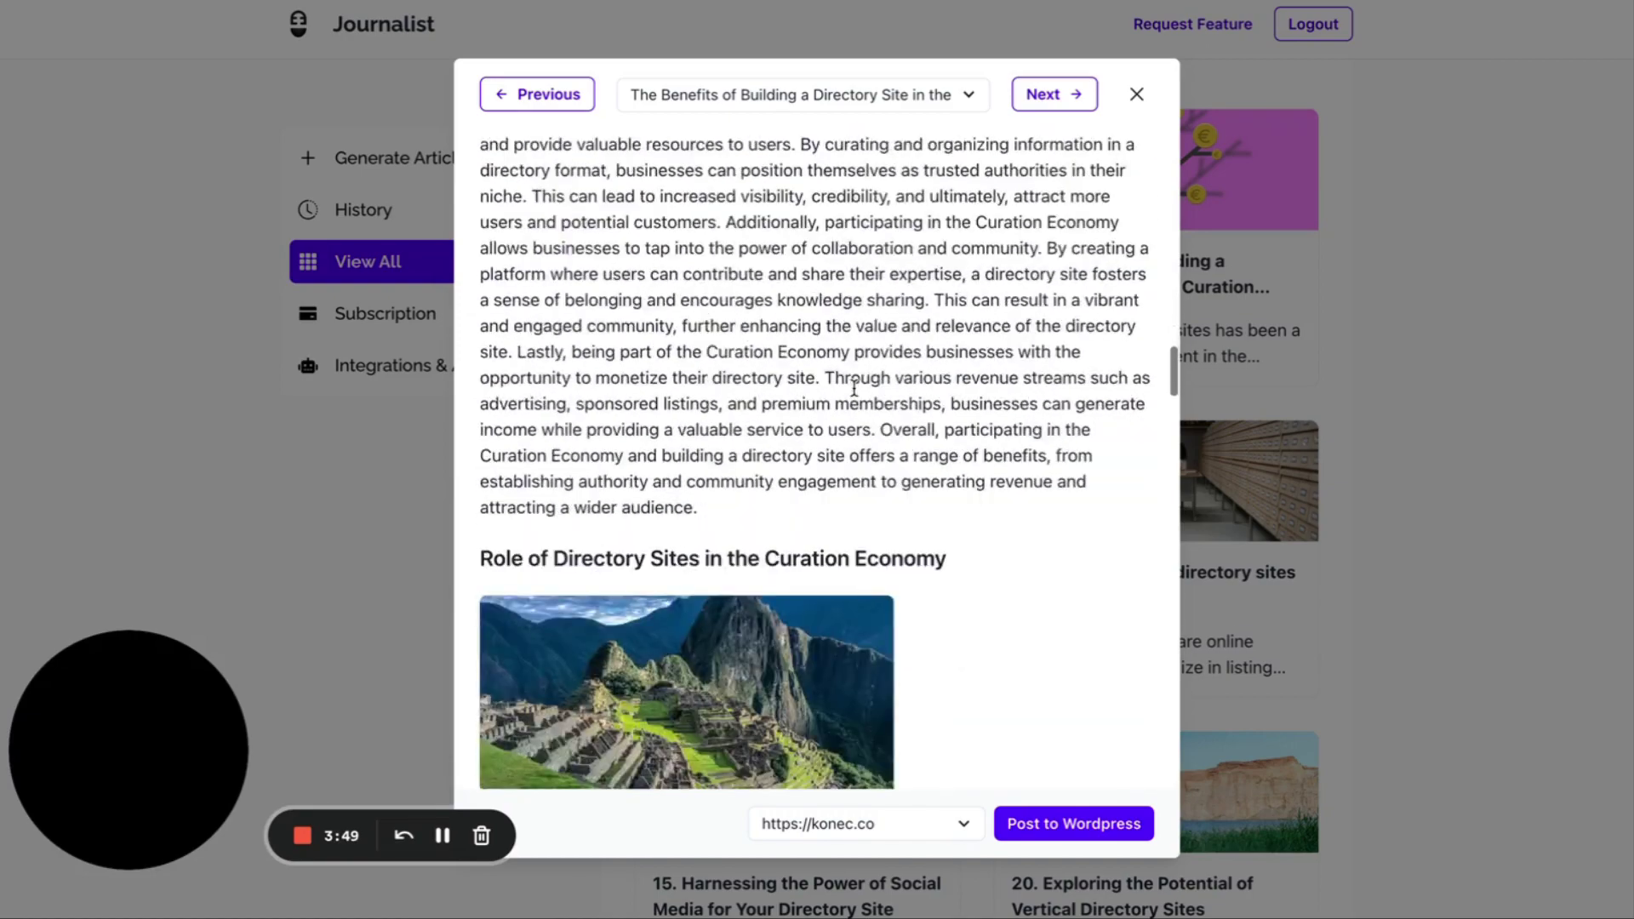
{"action": "scroll", "coordinate": [853, 388], "scroll_direction": "up", "scroll_amount": 15}
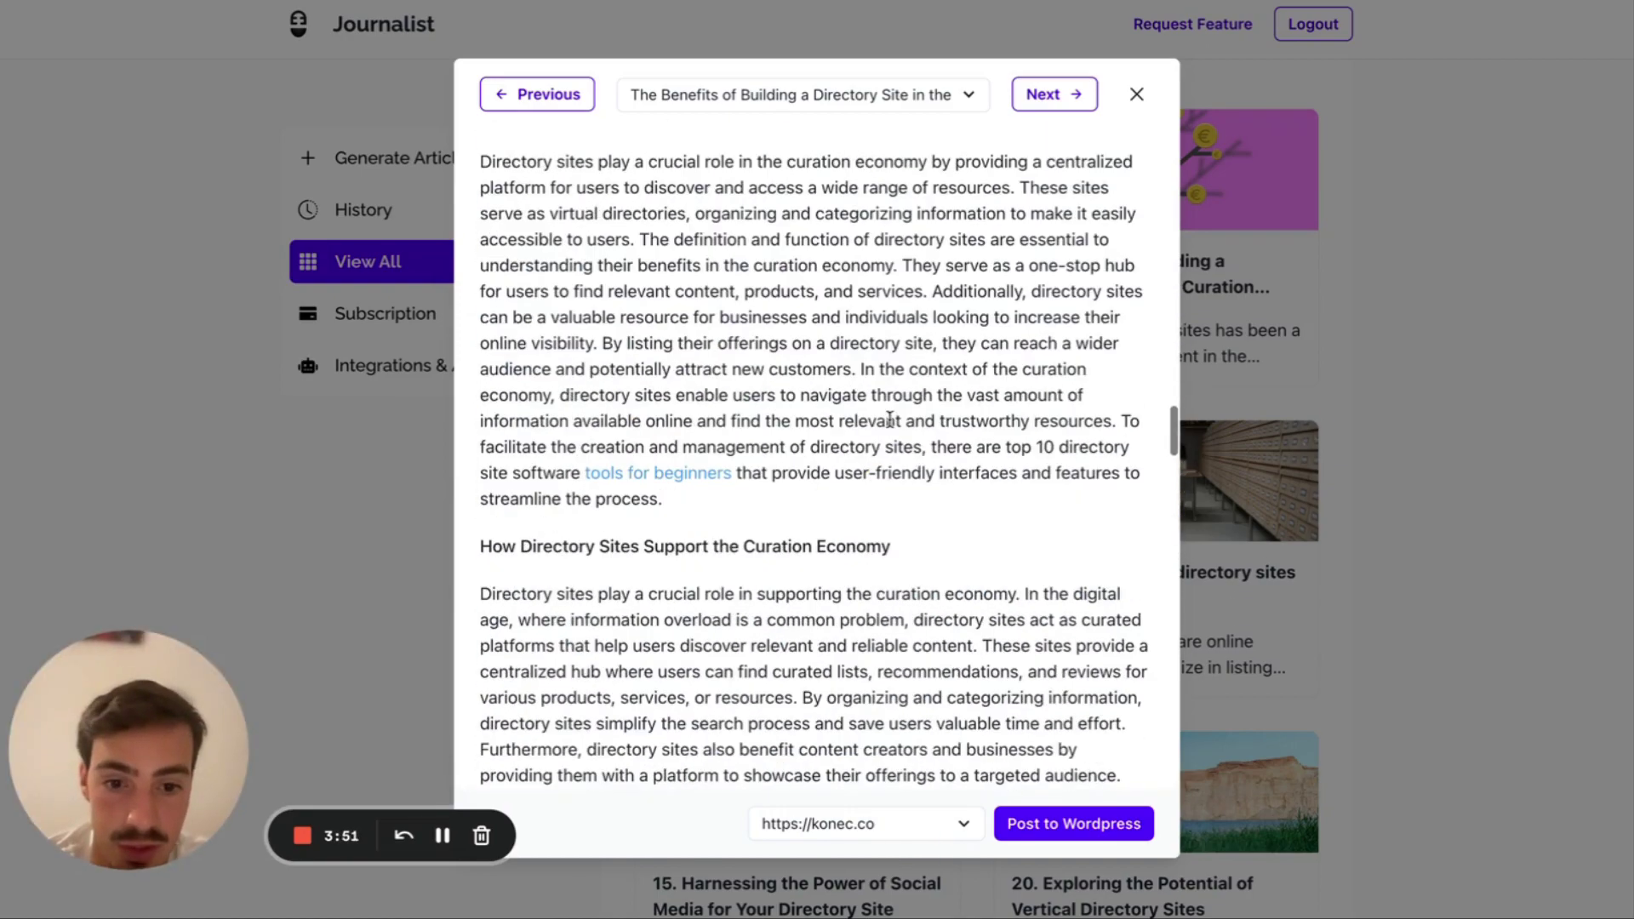
{"action": "scroll", "coordinate": [922, 507], "scroll_direction": "down", "scroll_amount": 10}
{"action": "scroll", "coordinate": [851, 459], "scroll_direction": "up", "scroll_amount": 5}
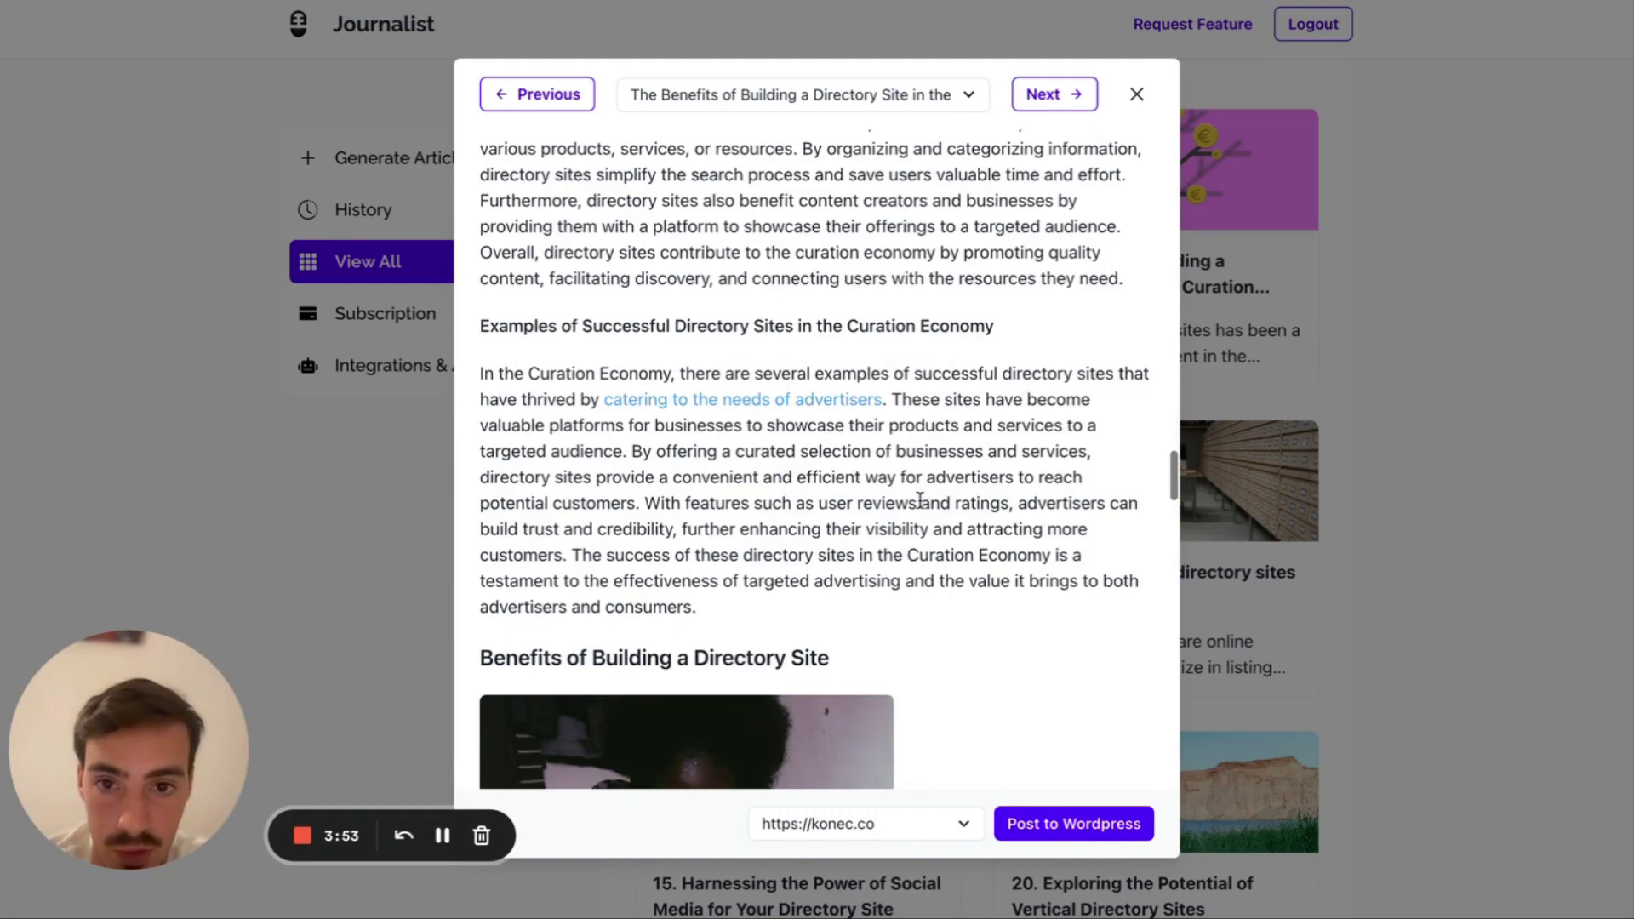
{"action": "scroll", "coordinate": [754, 406], "scroll_direction": "down", "scroll_amount": 10}
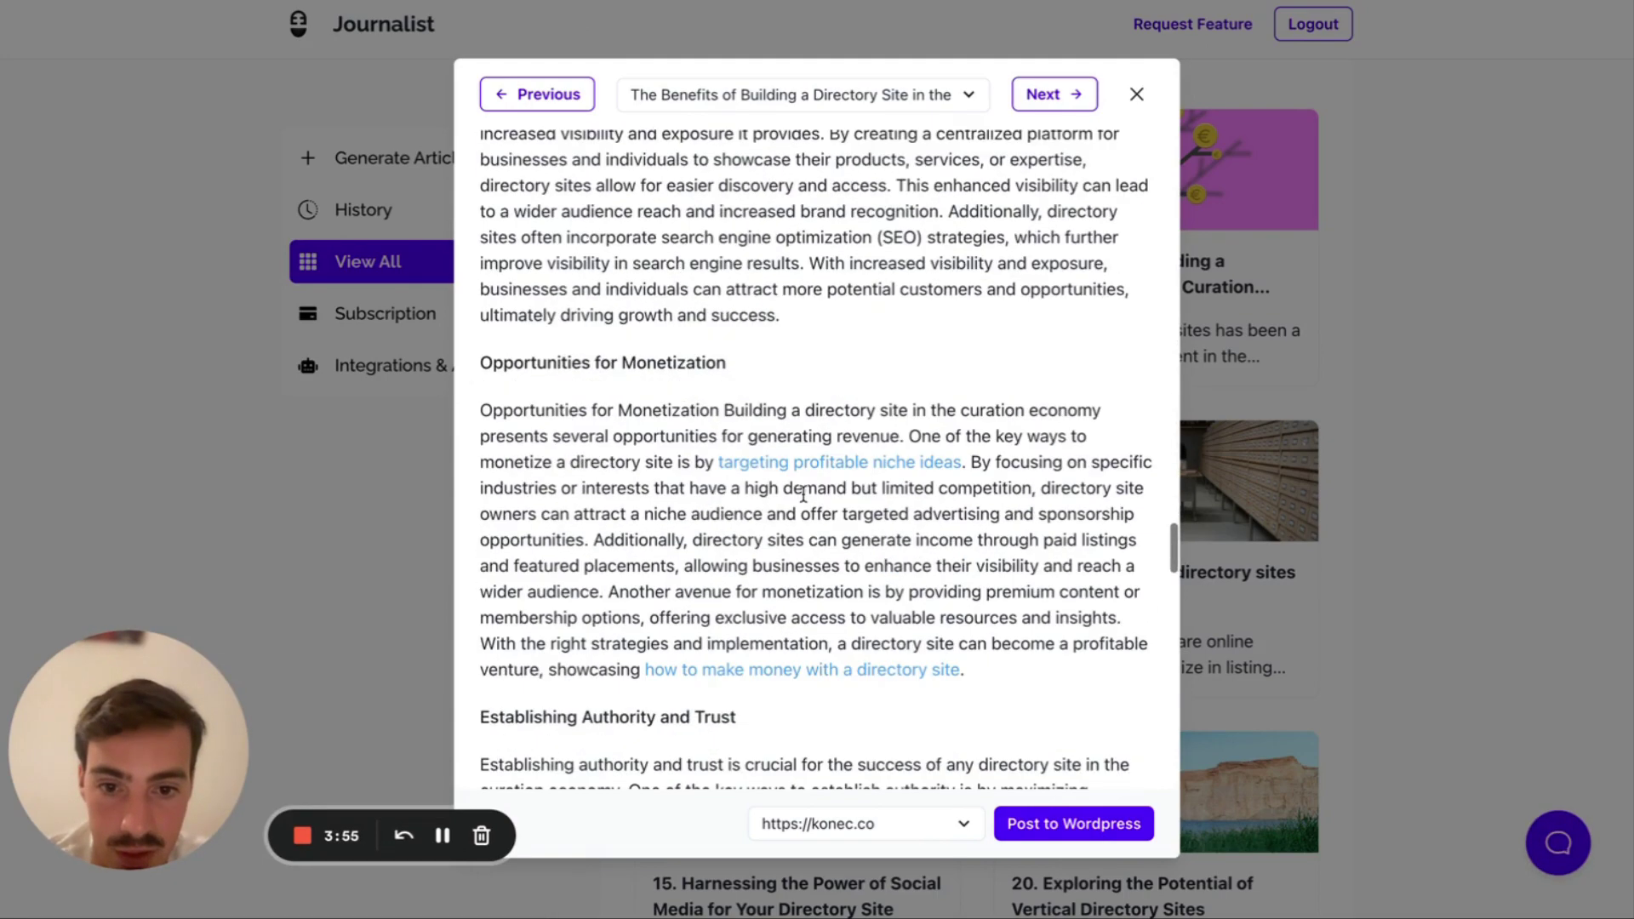
{"action": "scroll", "coordinate": [885, 472], "scroll_direction": "down", "scroll_amount": 3}
{"action": "scroll", "coordinate": [820, 478], "scroll_direction": "down", "scroll_amount": 4}
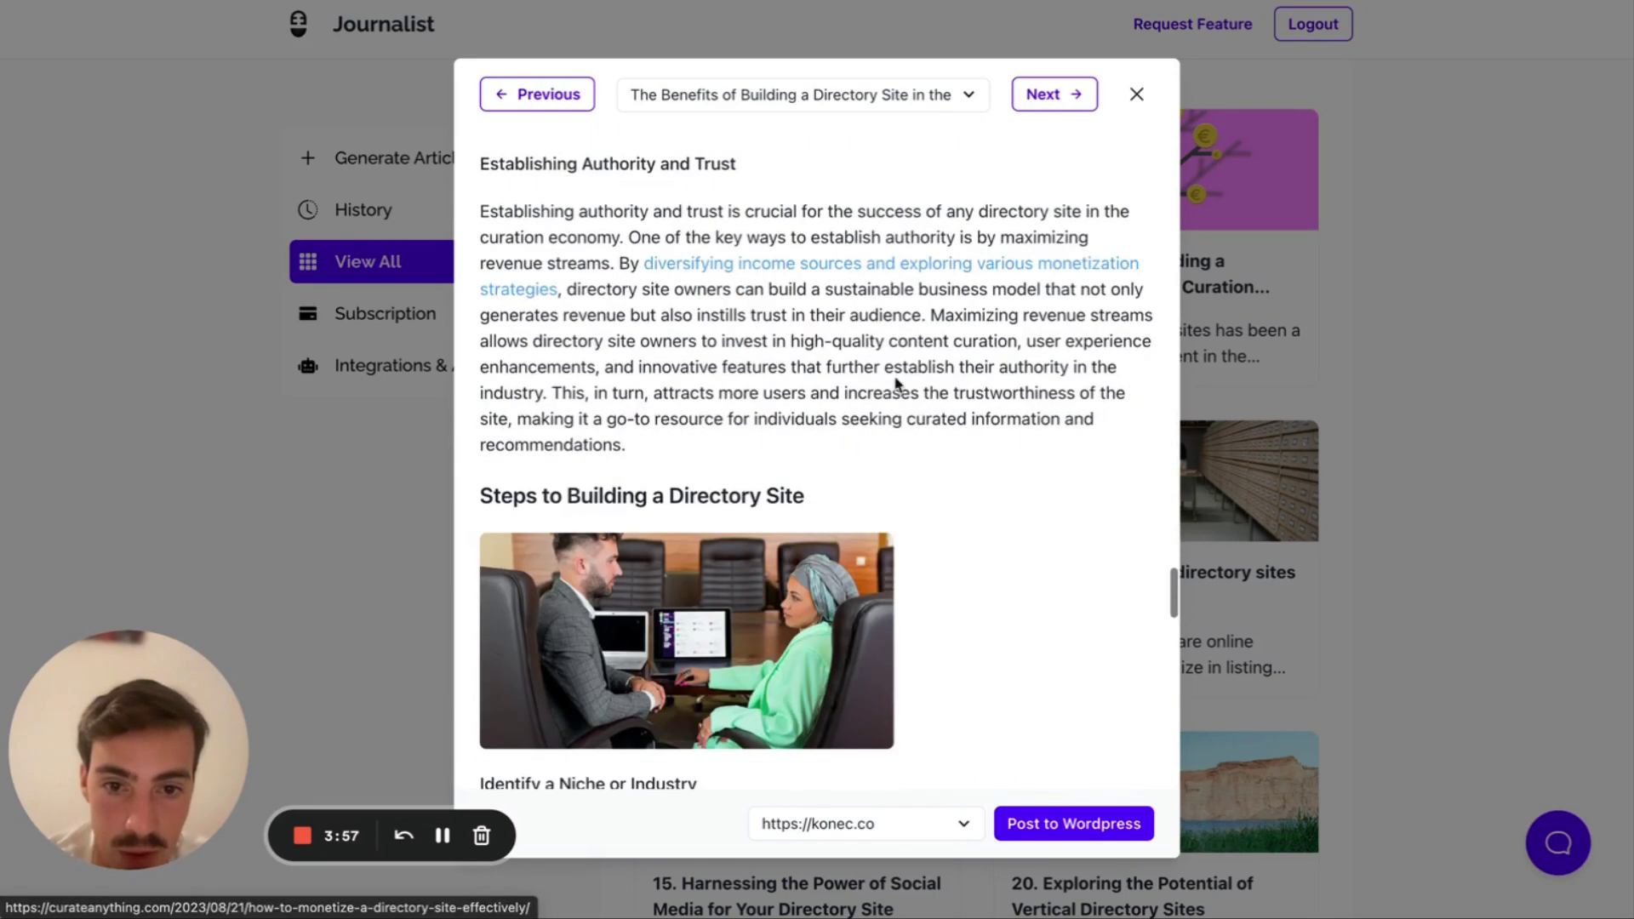
{"action": "scroll", "coordinate": [798, 460], "scroll_direction": "down", "scroll_amount": 15}
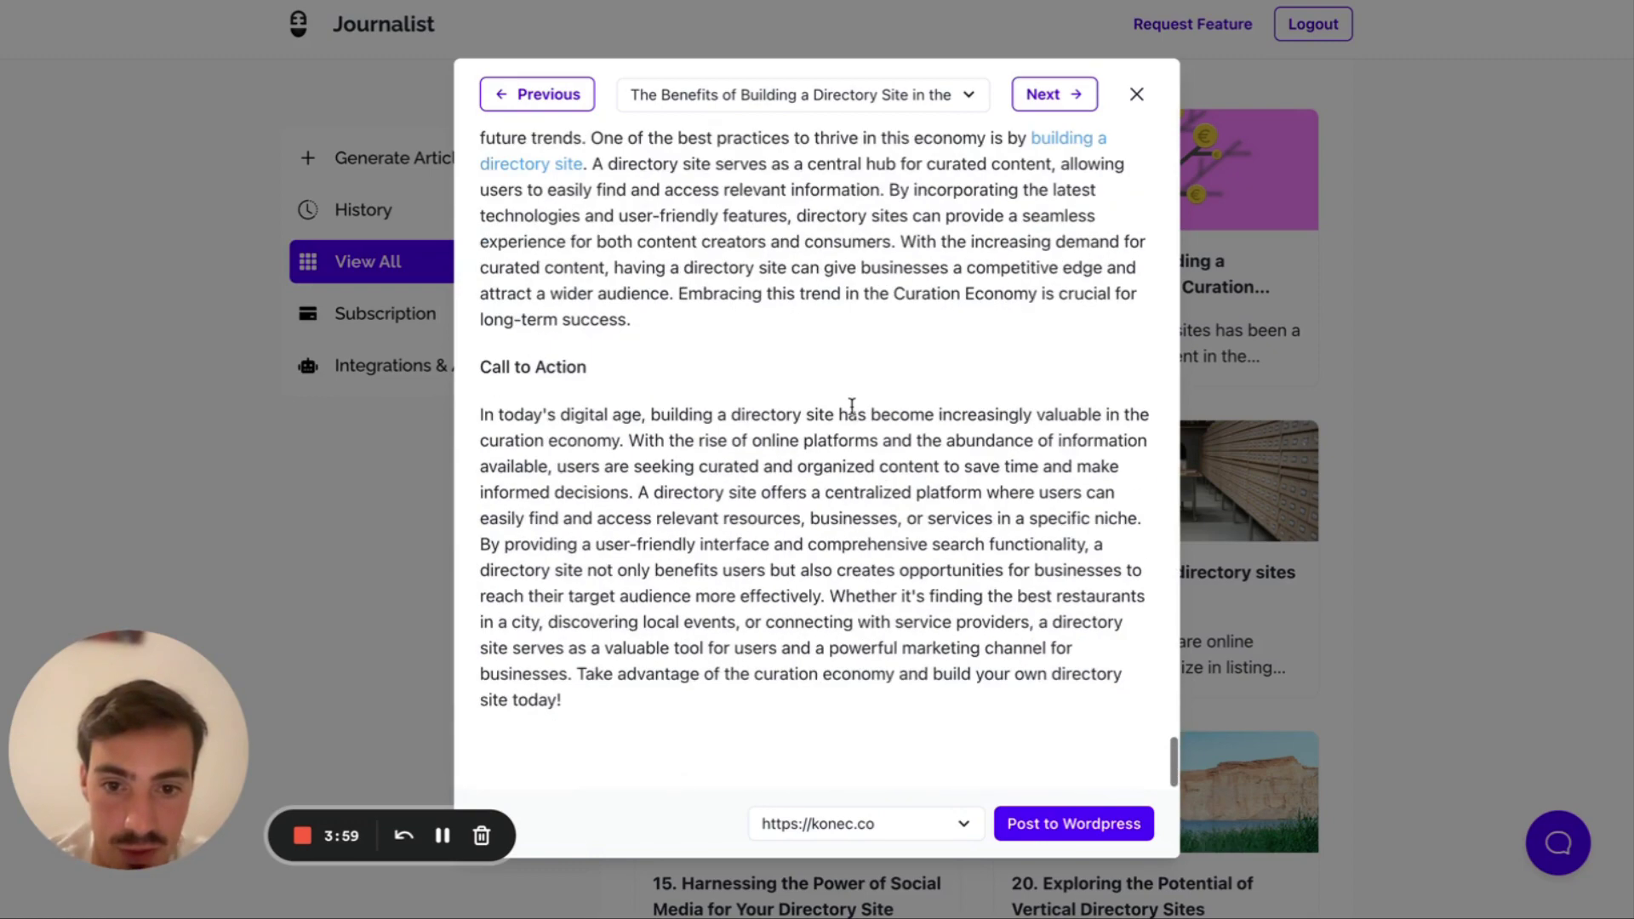
{"action": "scroll", "coordinate": [1072, 246], "scroll_direction": "up", "scroll_amount": 1}
{"action": "scroll", "coordinate": [892, 353], "scroll_direction": "up", "scroll_amount": 20}
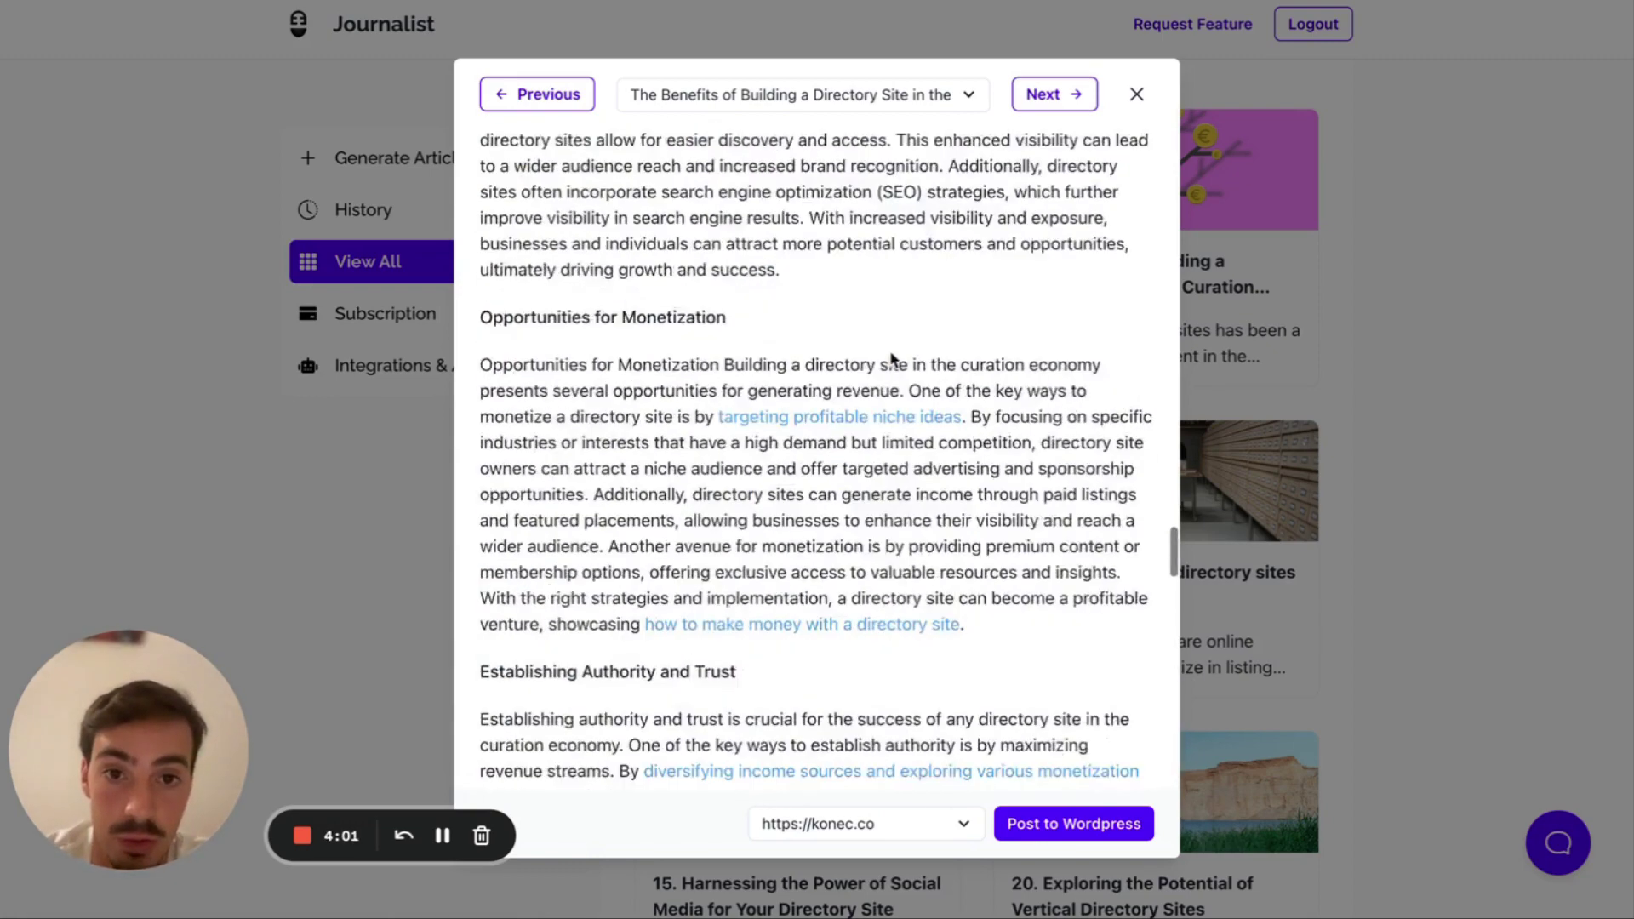
{"action": "scroll", "coordinate": [889, 351], "scroll_direction": "up", "scroll_amount": 15}
Step: View the next generated article, then close the article preview
{"action": "scroll", "coordinate": [976, 463], "scroll_direction": "down", "scroll_amount": 1}
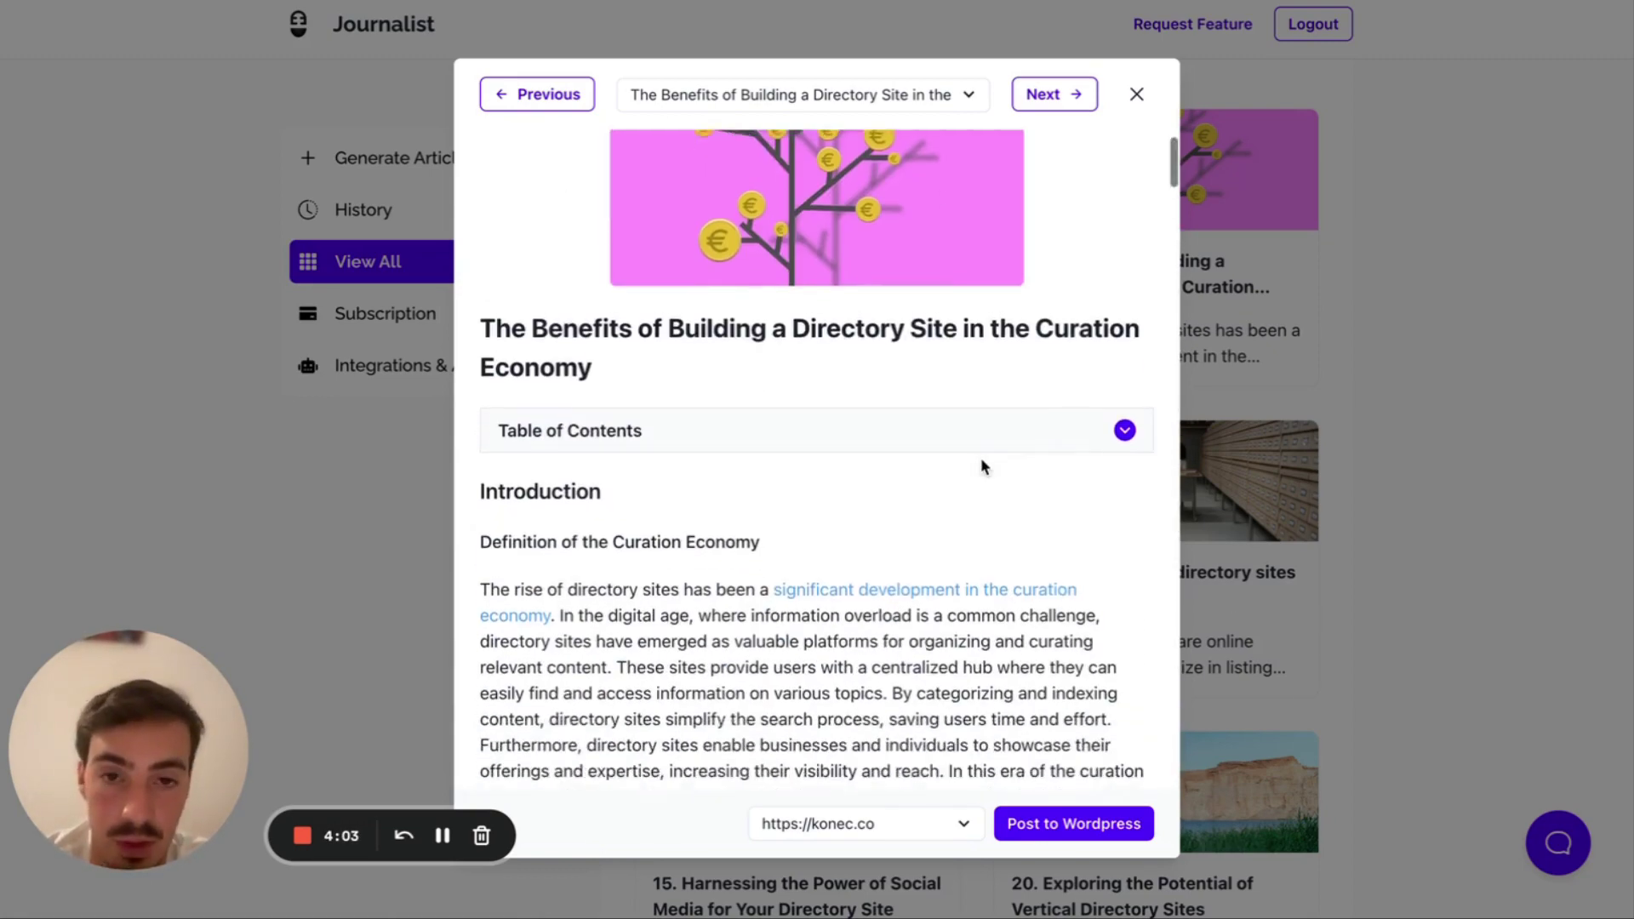
{"action": "scroll", "coordinate": [981, 465], "scroll_direction": "up", "scroll_amount": 1}
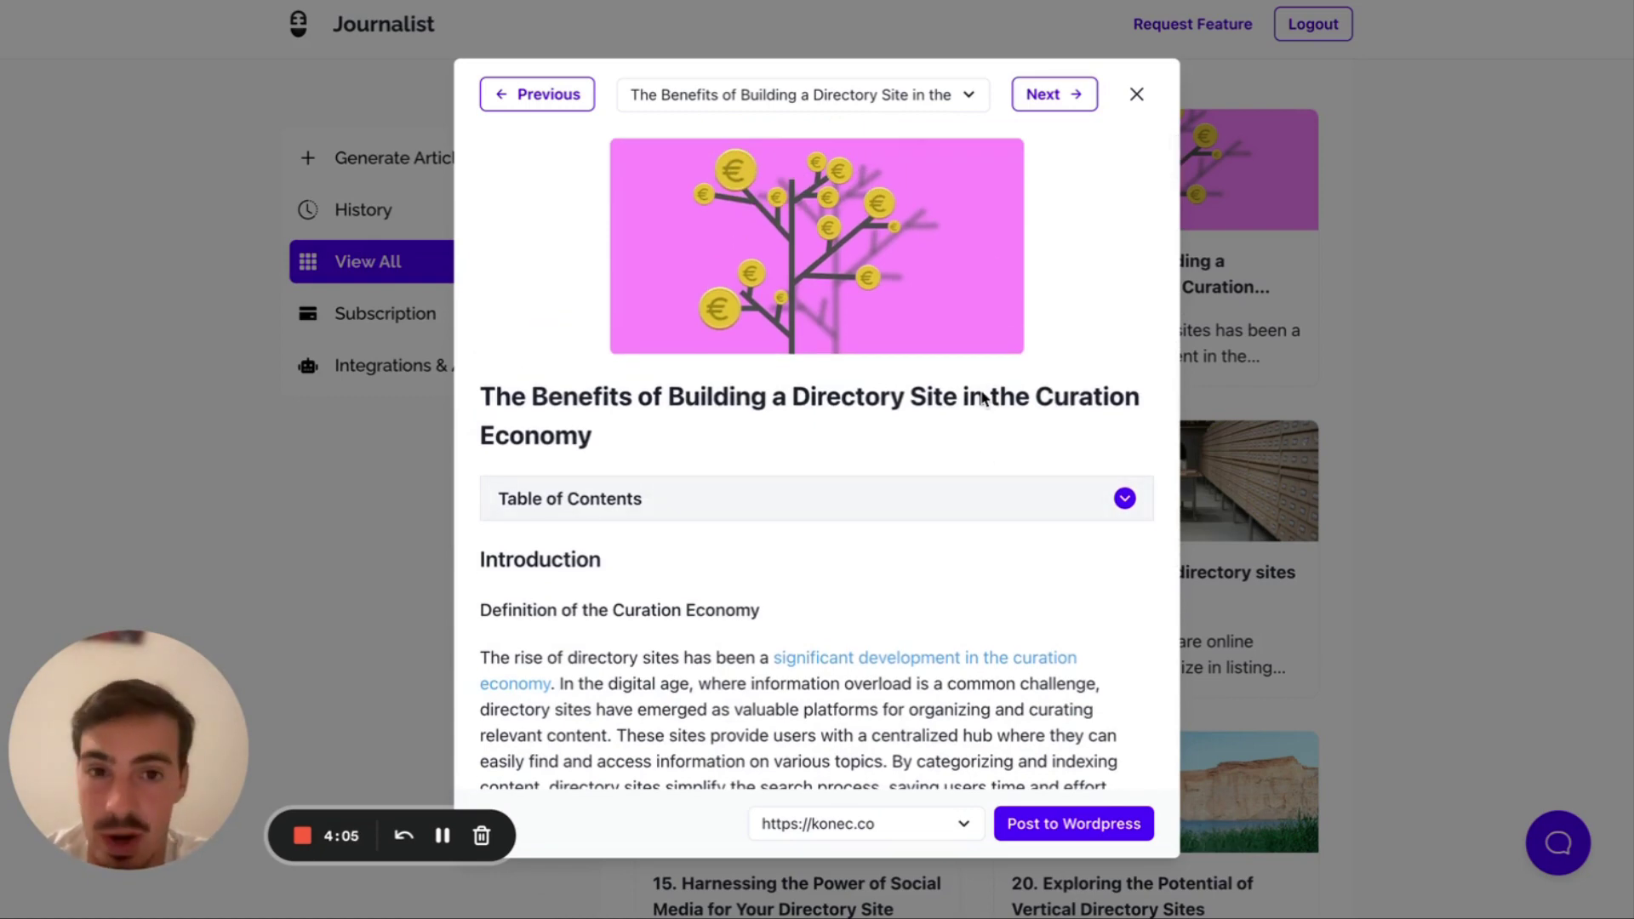
{"action": "left_click", "coordinate": [1043, 95]}
{"action": "scroll", "coordinate": [902, 366], "scroll_direction": "down", "scroll_amount": 5}
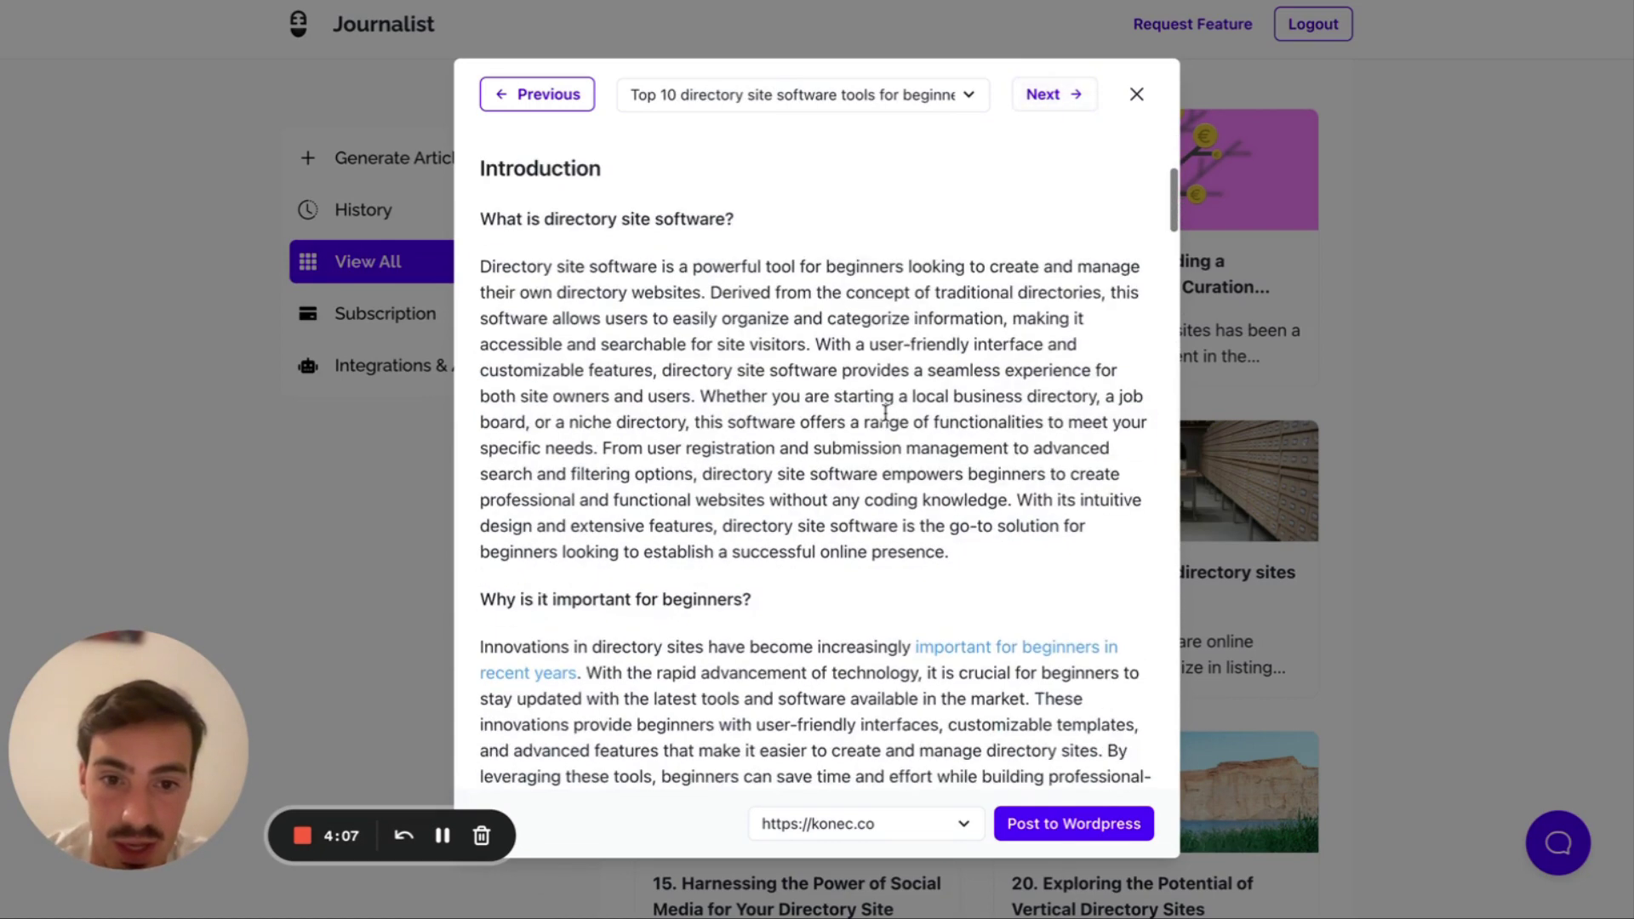
{"action": "scroll", "coordinate": [936, 391], "scroll_direction": "up", "scroll_amount": 5}
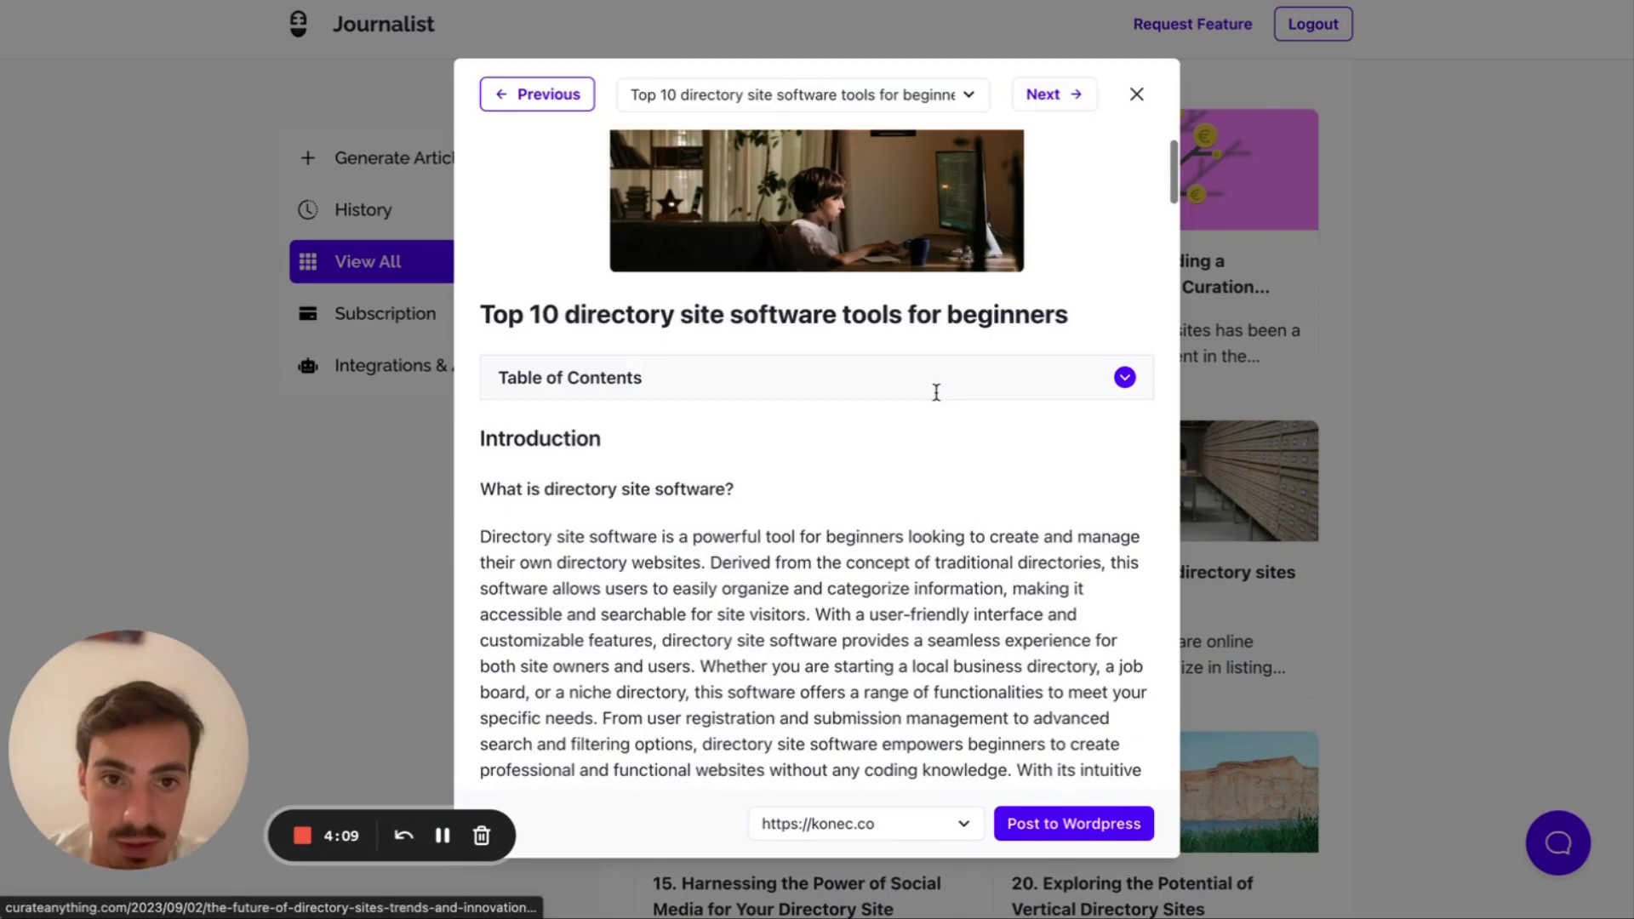
{"action": "left_click", "coordinate": [1141, 94]}
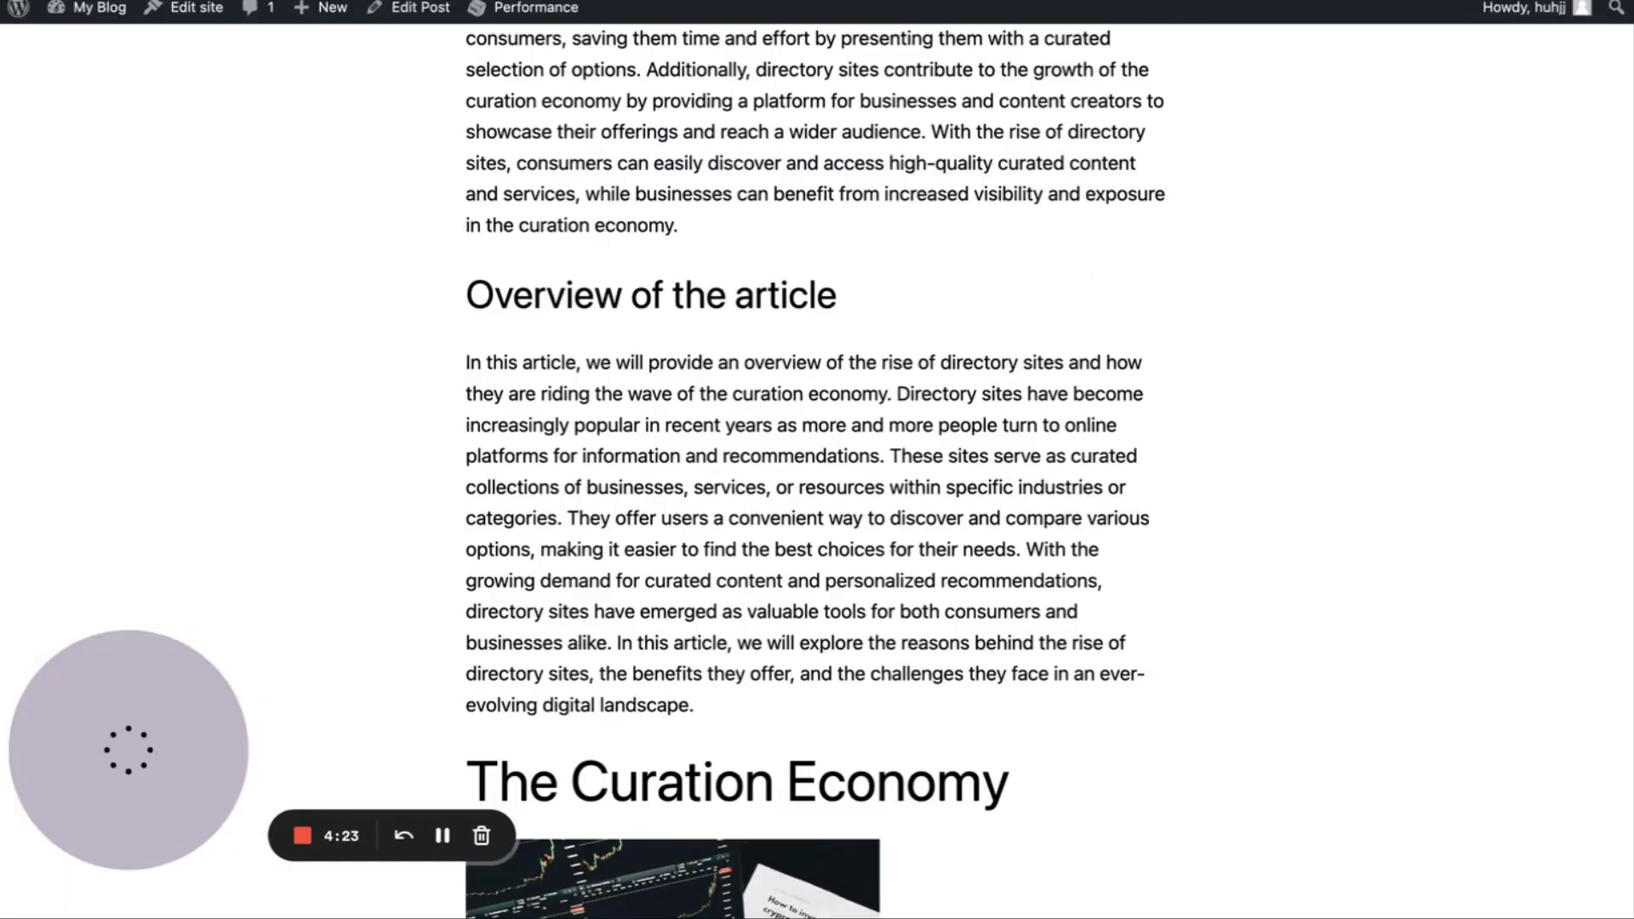
Step: Scroll through the published directory-site posts, including Mobile Optimization, on the blog
{"action": "scroll", "coordinate": [830, 182], "scroll_direction": "up", "scroll_amount": 5}
{"action": "scroll", "coordinate": [740, 170], "scroll_direction": "down", "scroll_amount": 8}
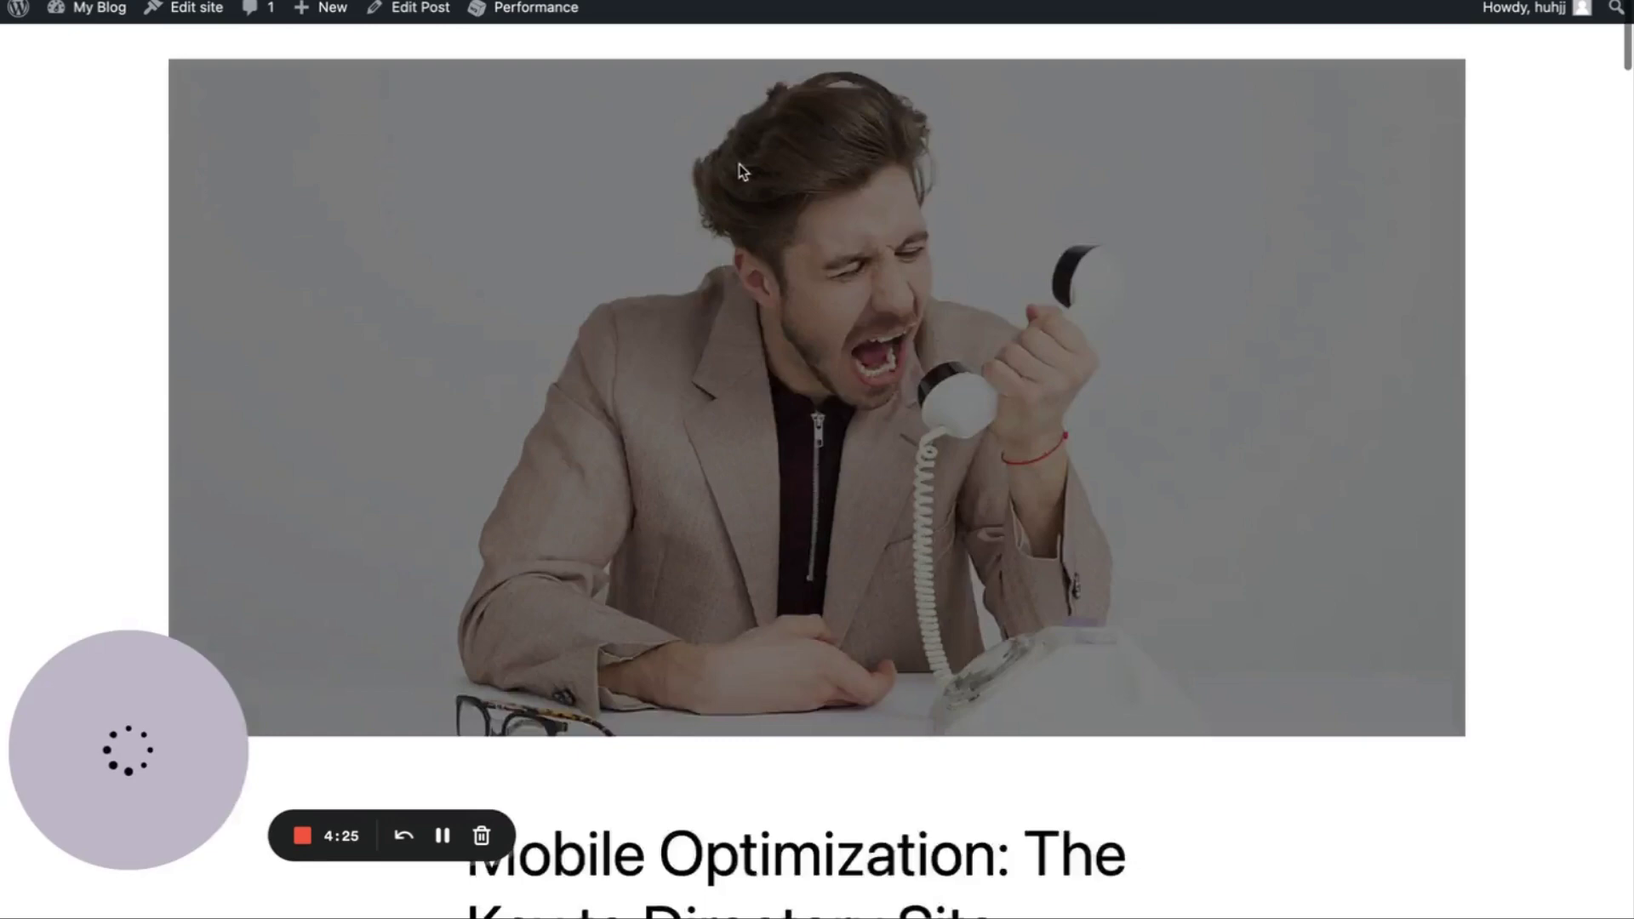
{"action": "scroll", "coordinate": [740, 170], "scroll_direction": "down", "scroll_amount": 2}
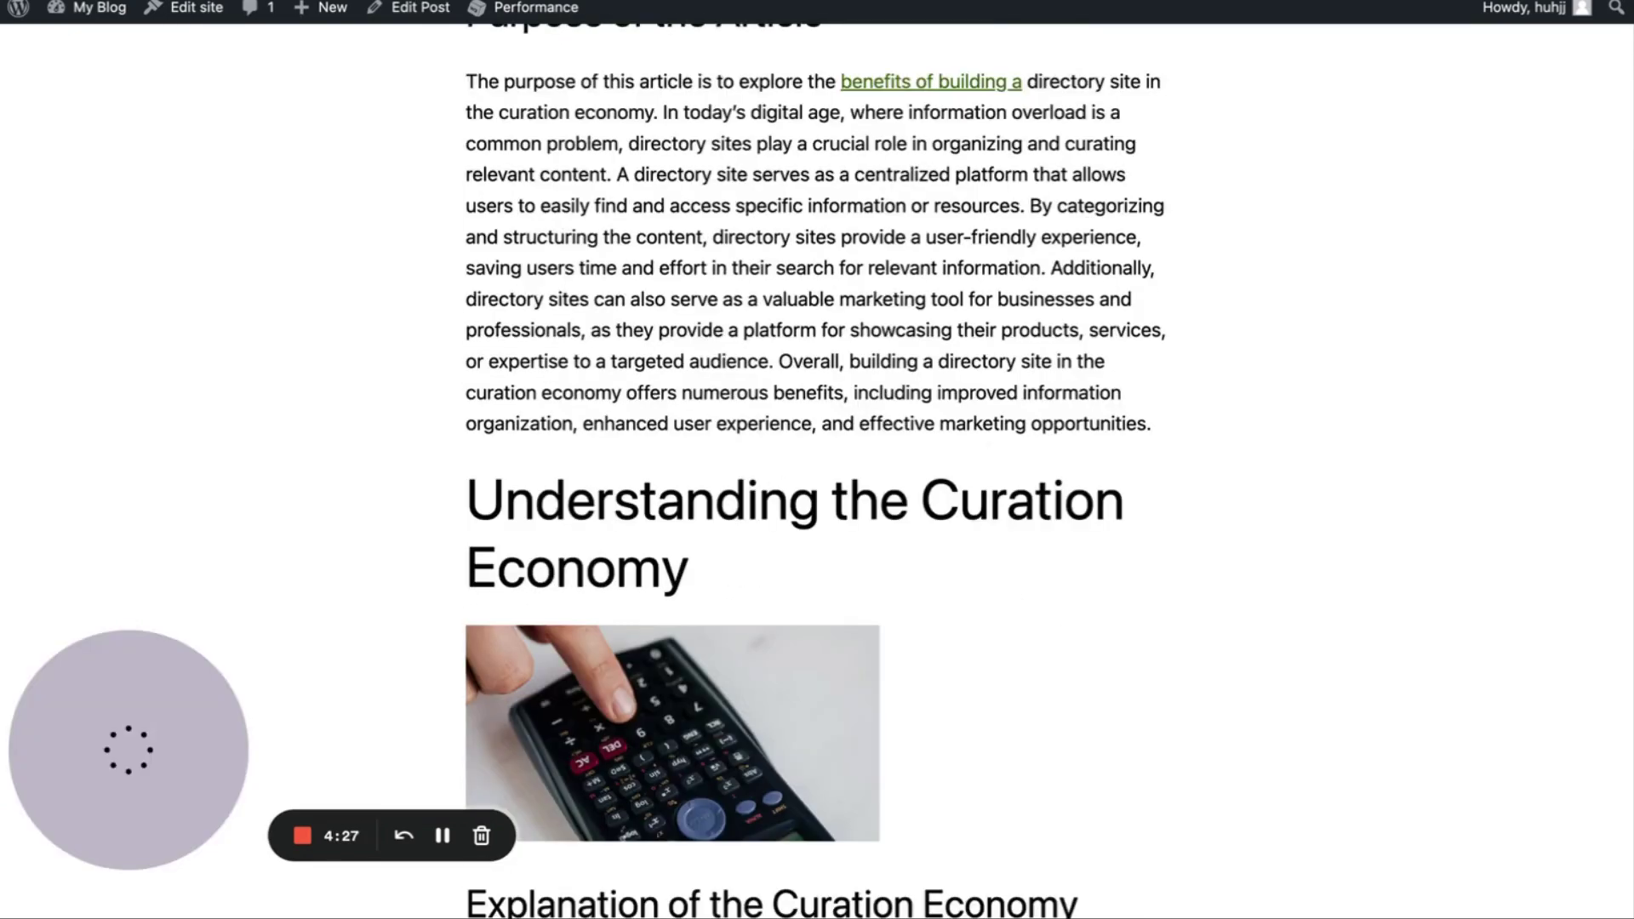
{"action": "scroll", "coordinate": [819, 296], "scroll_direction": "up", "scroll_amount": 6}
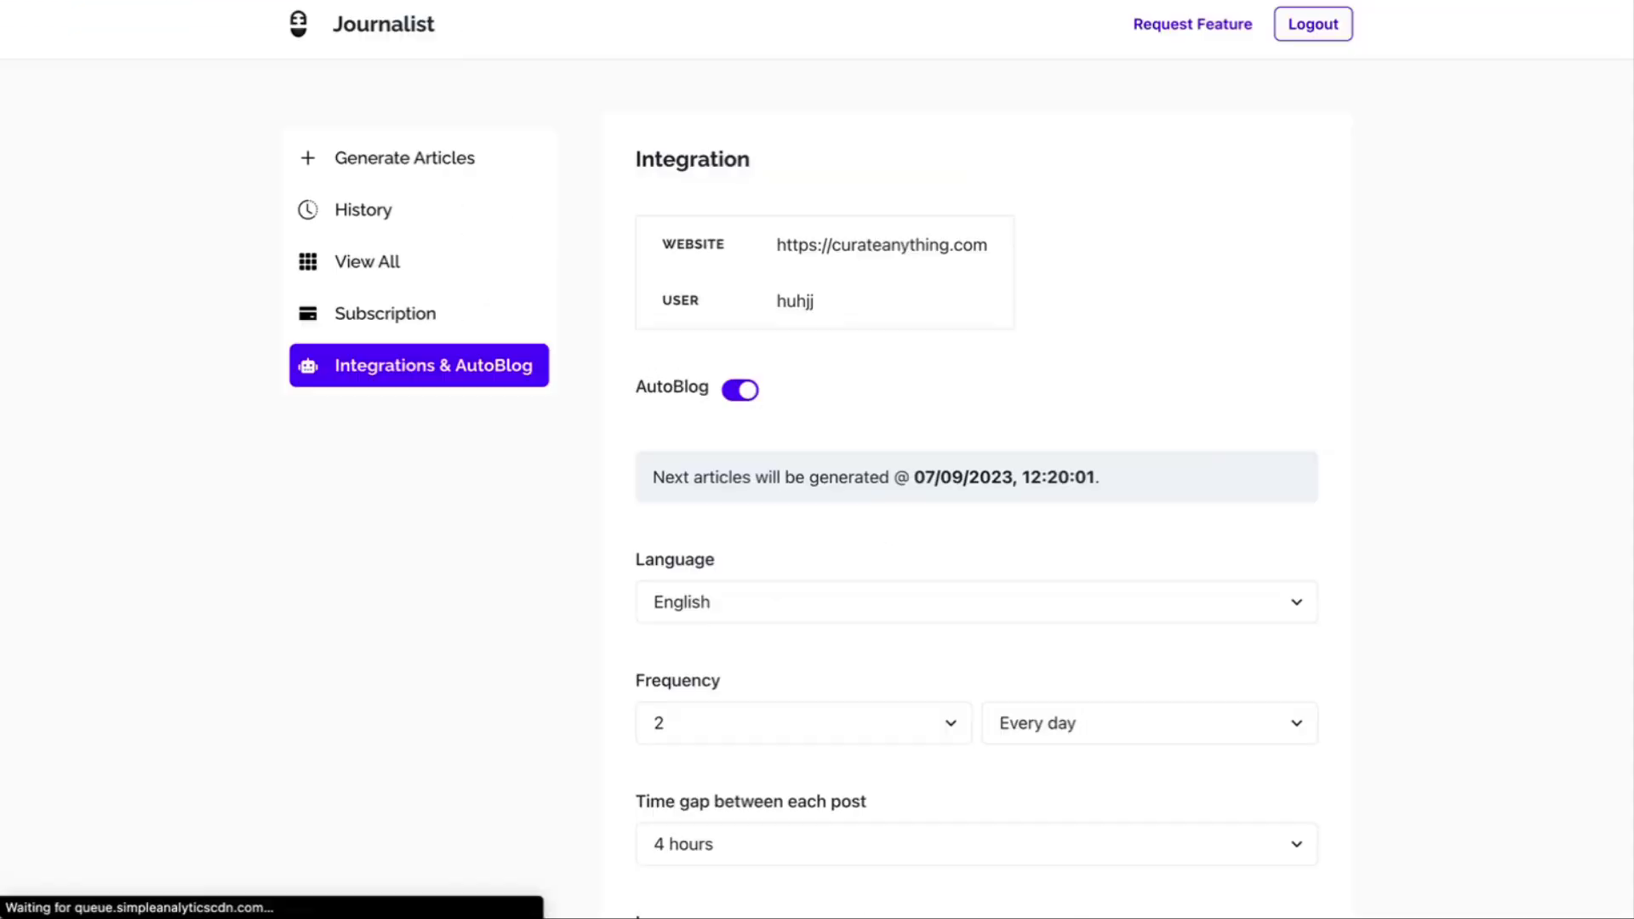
{"action": "scroll", "coordinate": [955, 468], "scroll_direction": "down", "scroll_amount": 10}
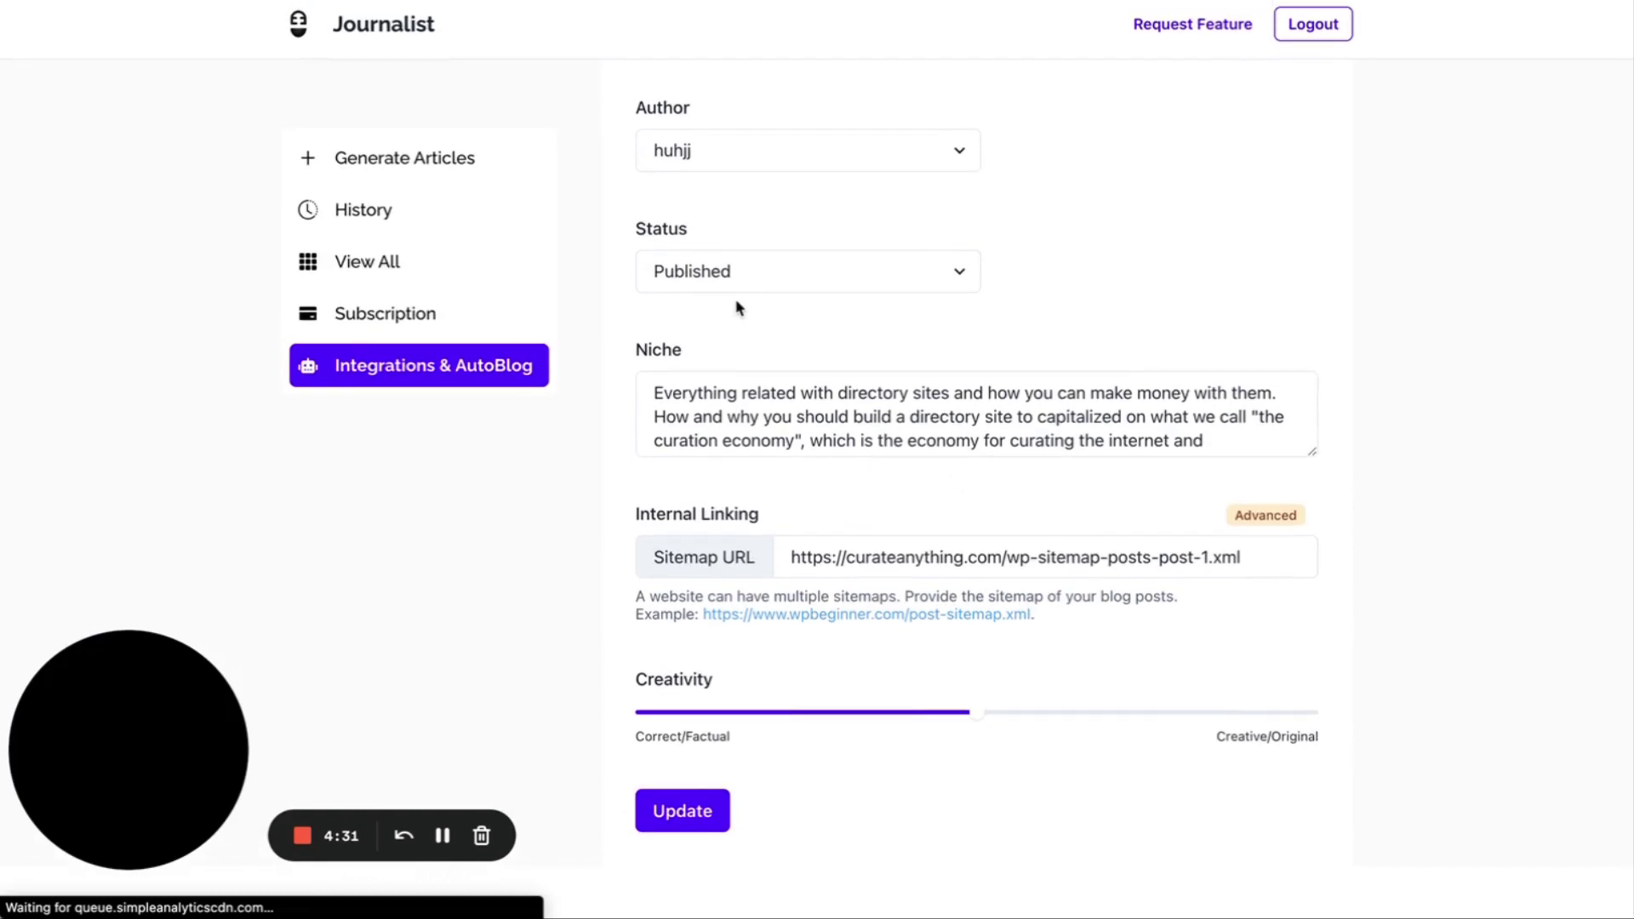
{"action": "left_click_drag", "start_coordinate": [799, 558], "coordinate": [1560, 565]}
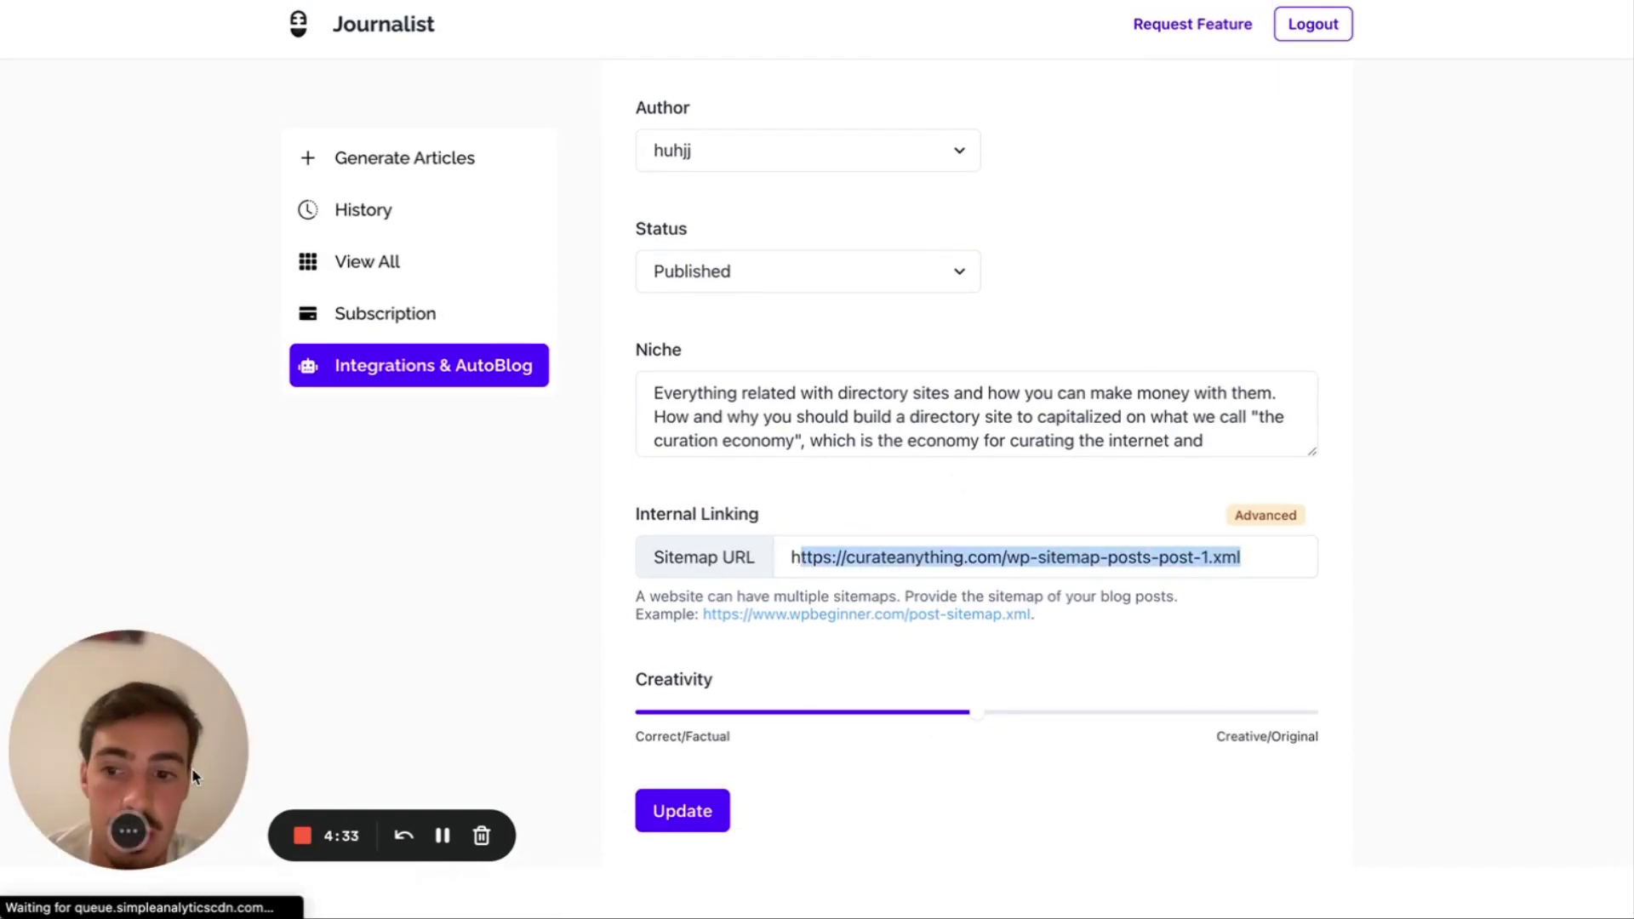
{"action": "left_click", "coordinate": [1392, 319]}
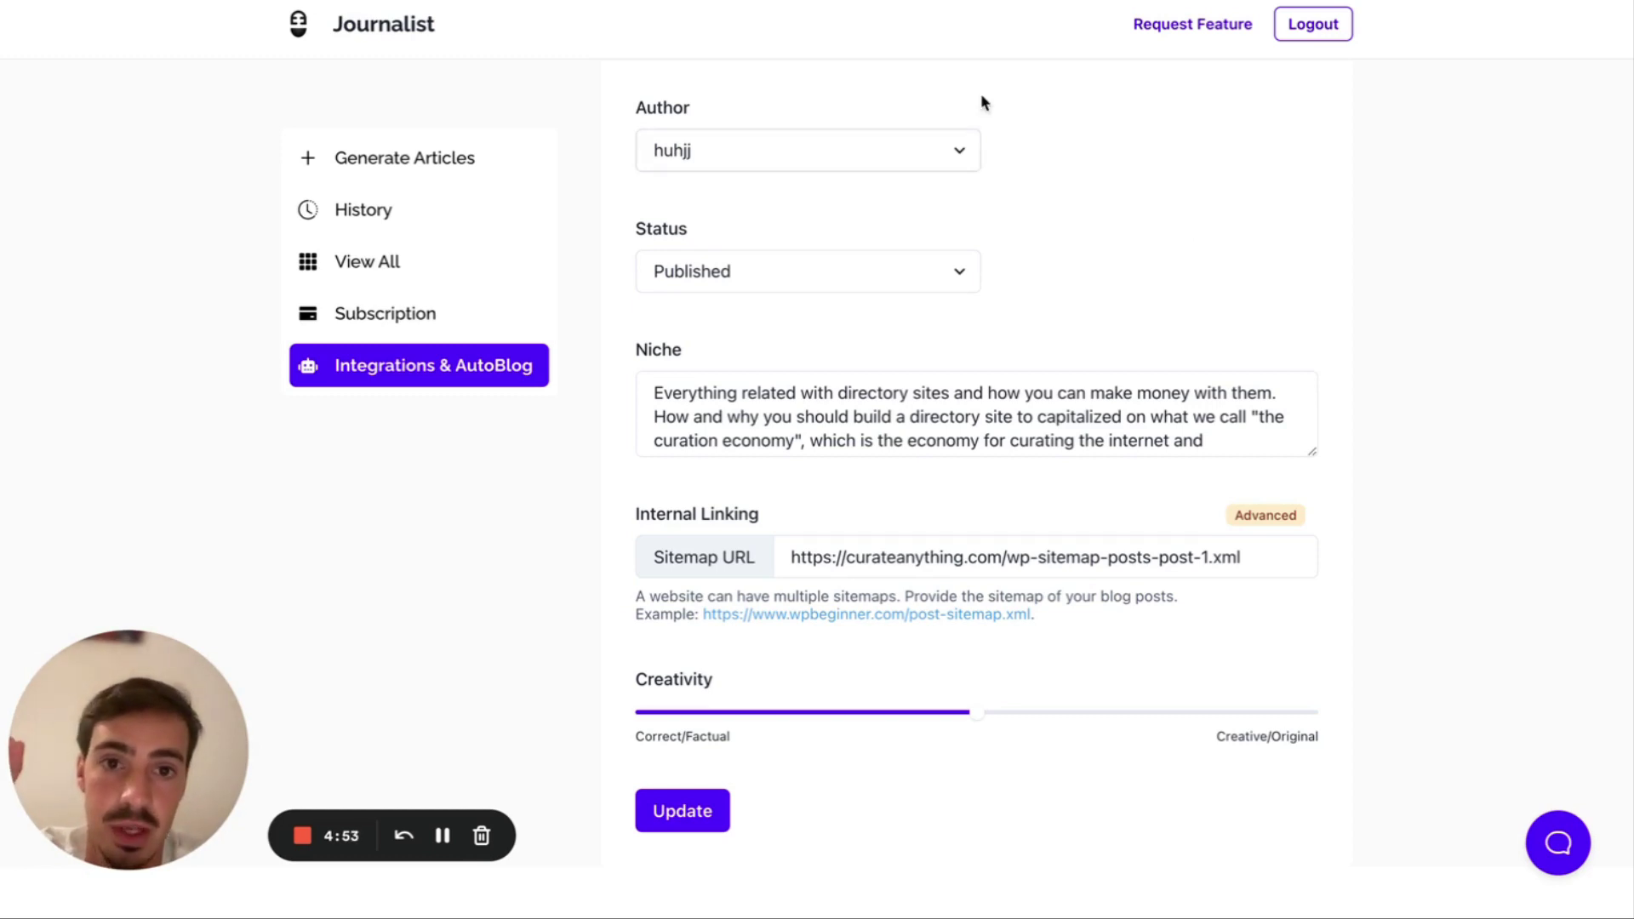
{"action": "left_click_drag", "start_coordinate": [234, 702], "coordinate": [1057, 219]}
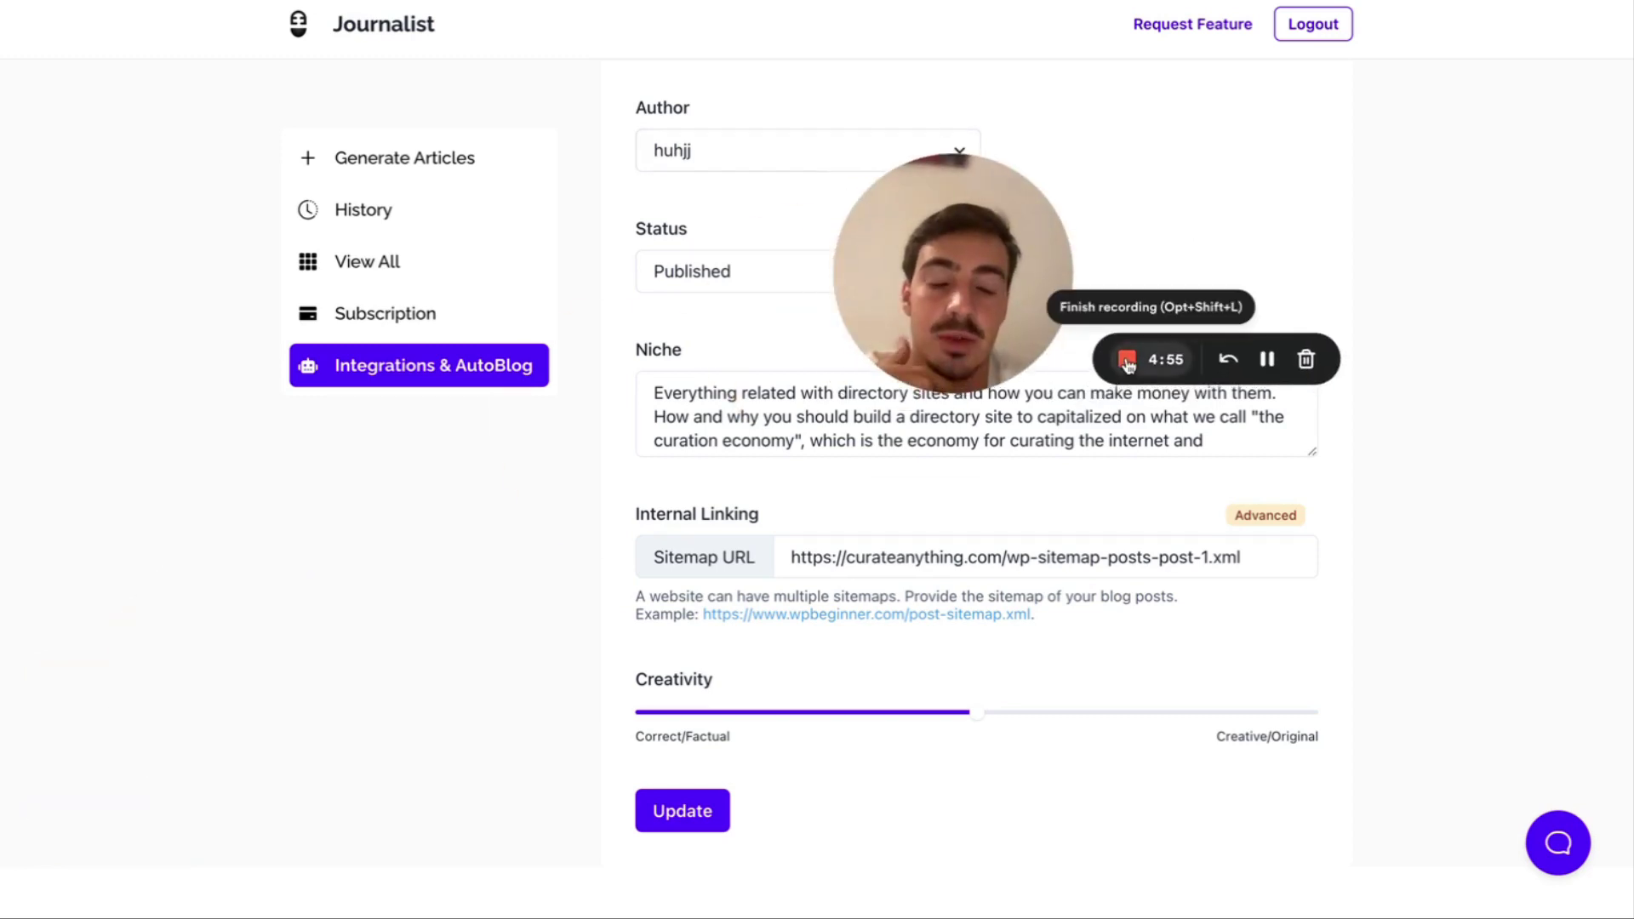